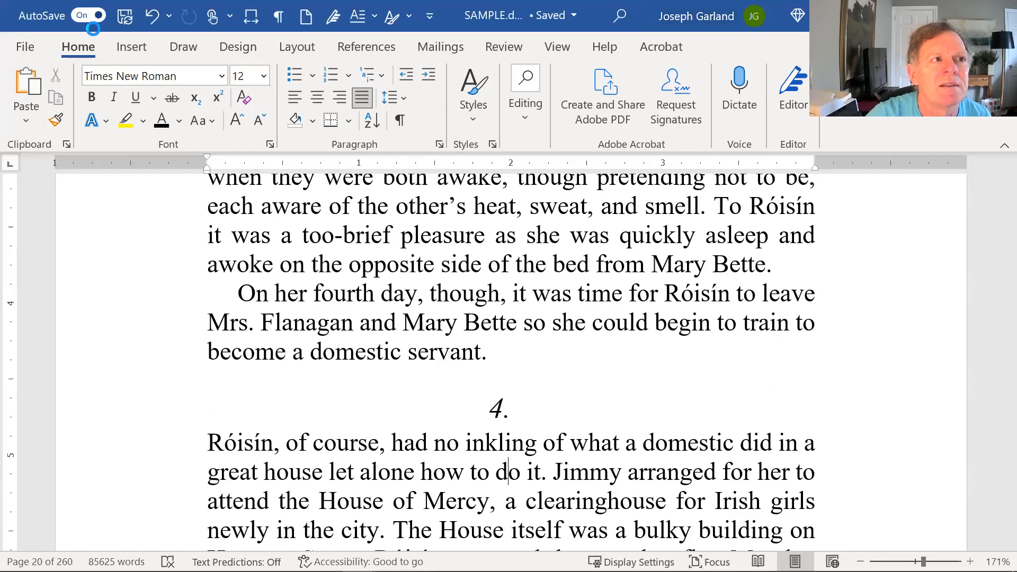
- Check the formatting of the chapter 4 heading
left_click(431, 293)
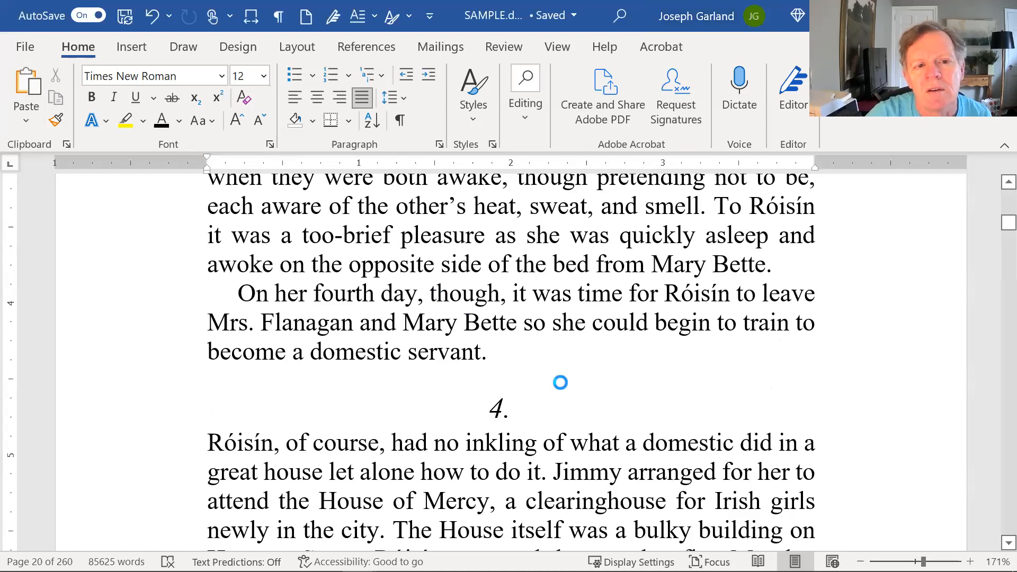
scroll(559, 382, "up", 1)
left_click(525, 487)
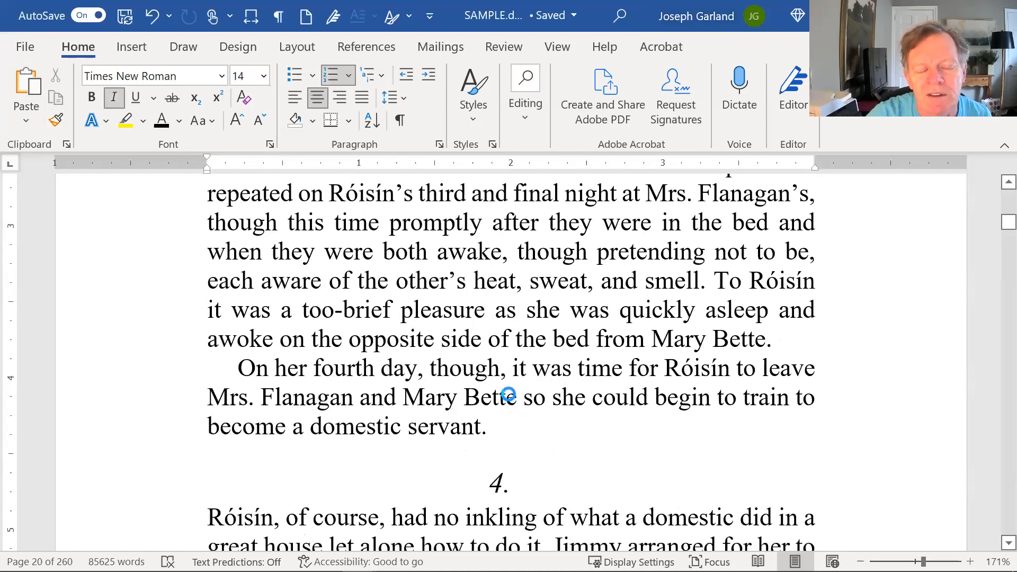
scroll(508, 394, "up", 5)
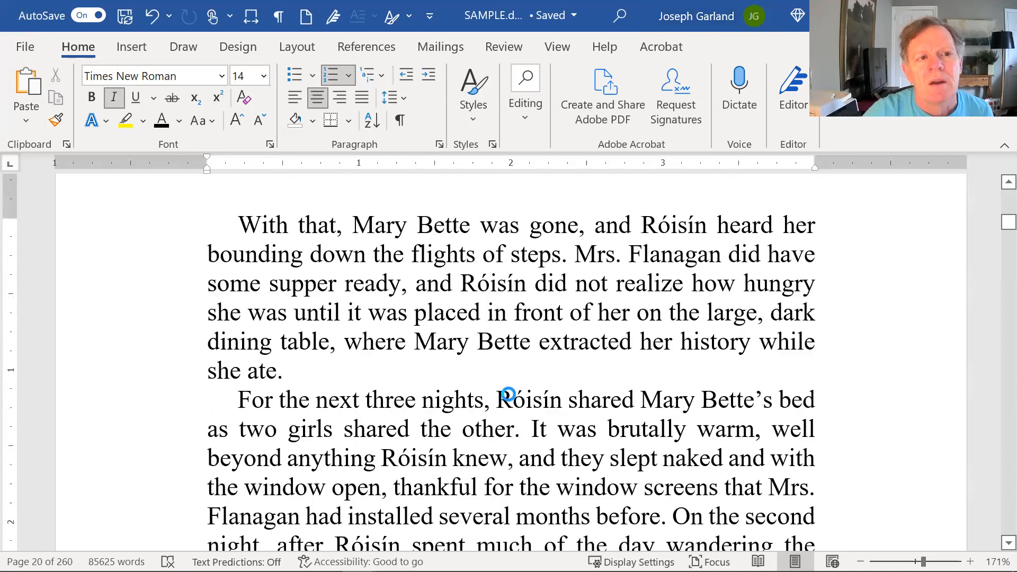
- Jump to the top of the manuscript and scroll through the title and copyright pages
key("ctrl+Home")
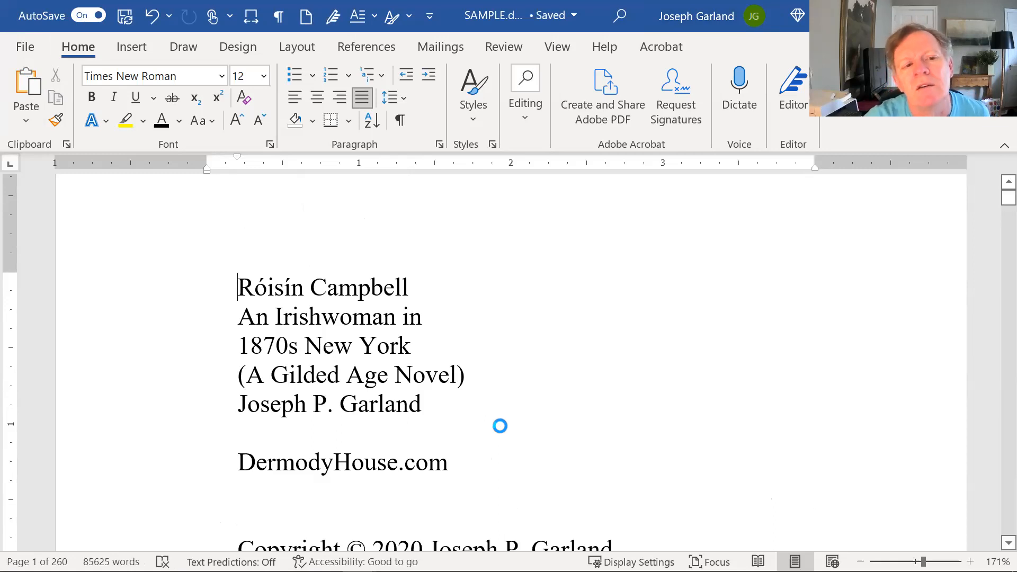
scroll(510, 376, "down", 4)
scroll(510, 376, "down", 5)
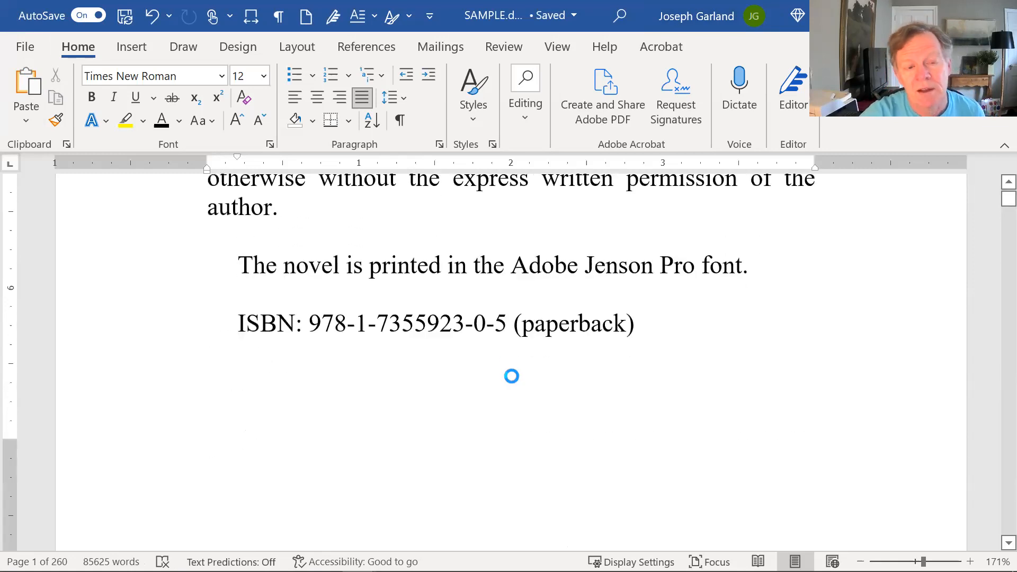
scroll(512, 367, "down", 8)
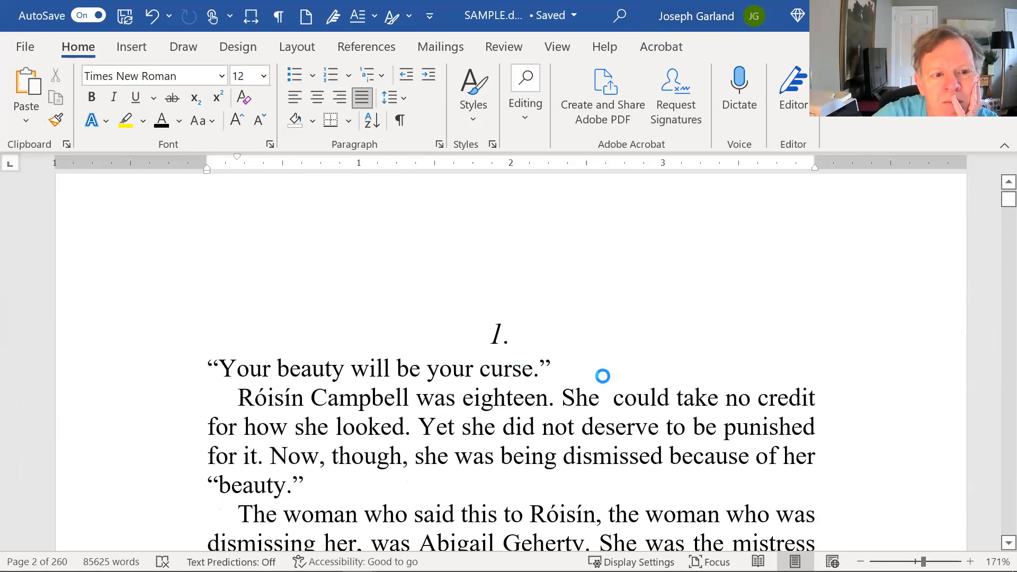
scroll(604, 375, "up", 3)
scroll(613, 376, "down", 5)
- Place the cursor in chapter 1's text, then back up in the cover-painting note
left_click(577, 423)
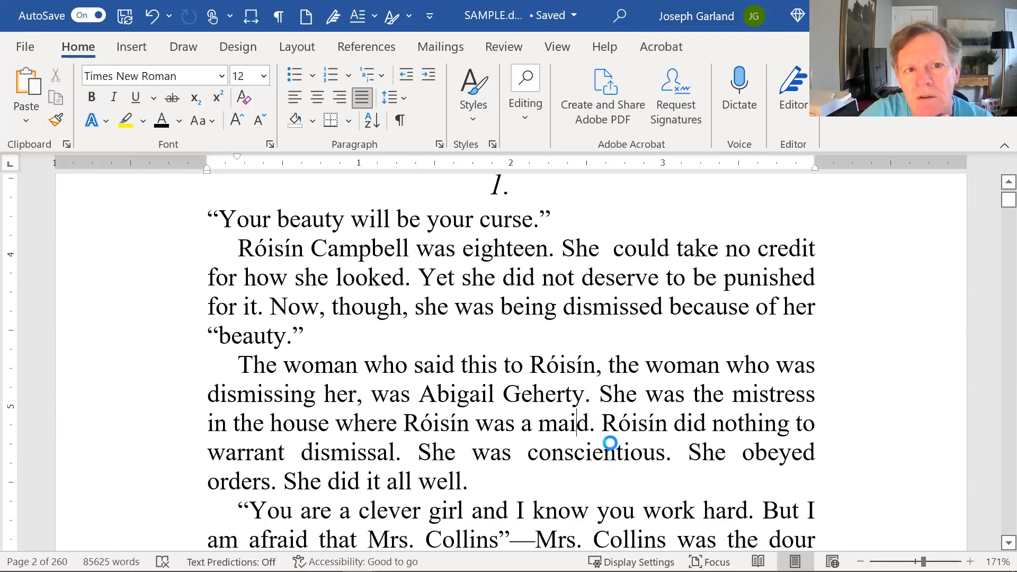
scroll(609, 444, "up", 4)
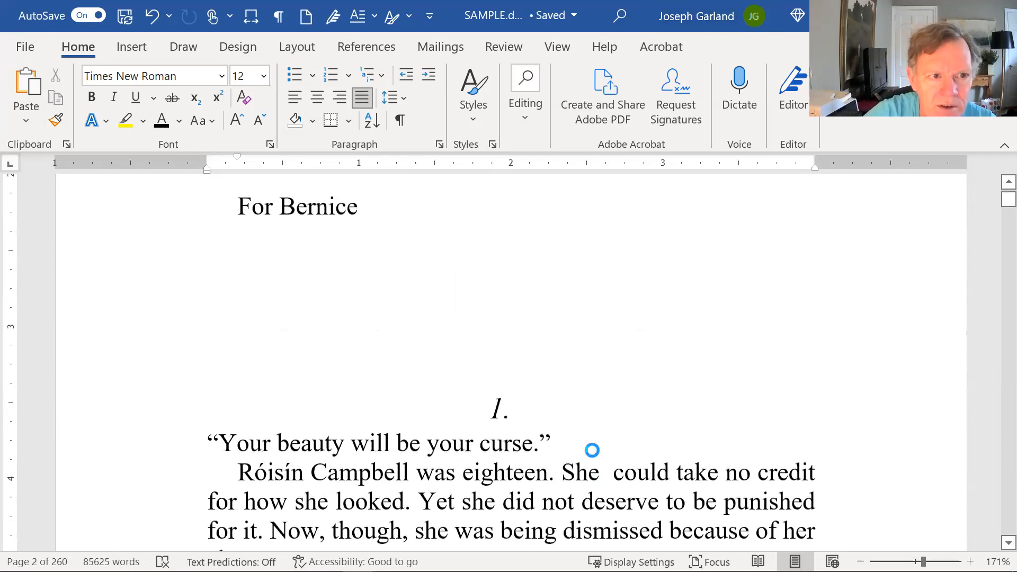
scroll(584, 445, "up", 5)
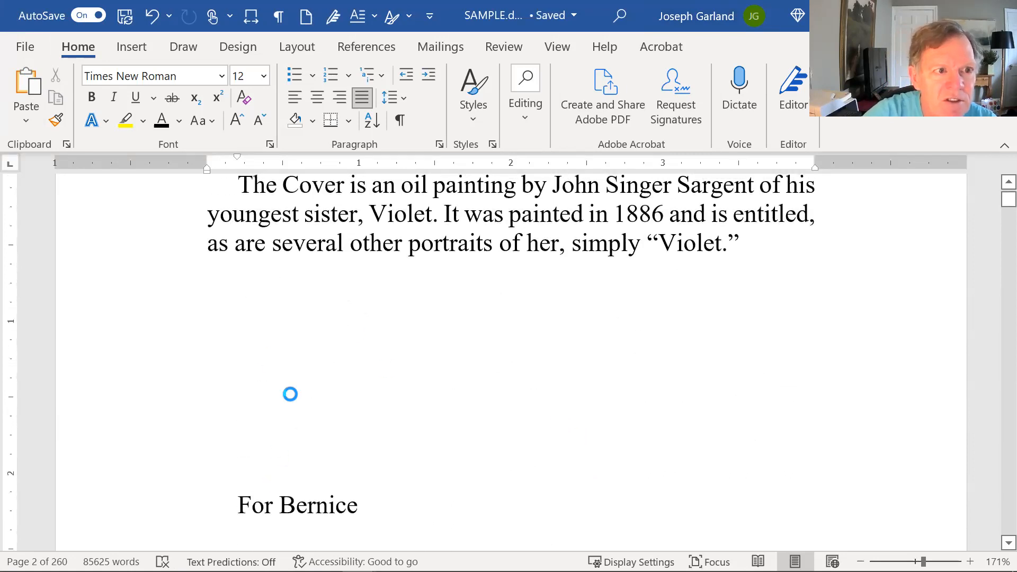
scroll(290, 509, "up", 4)
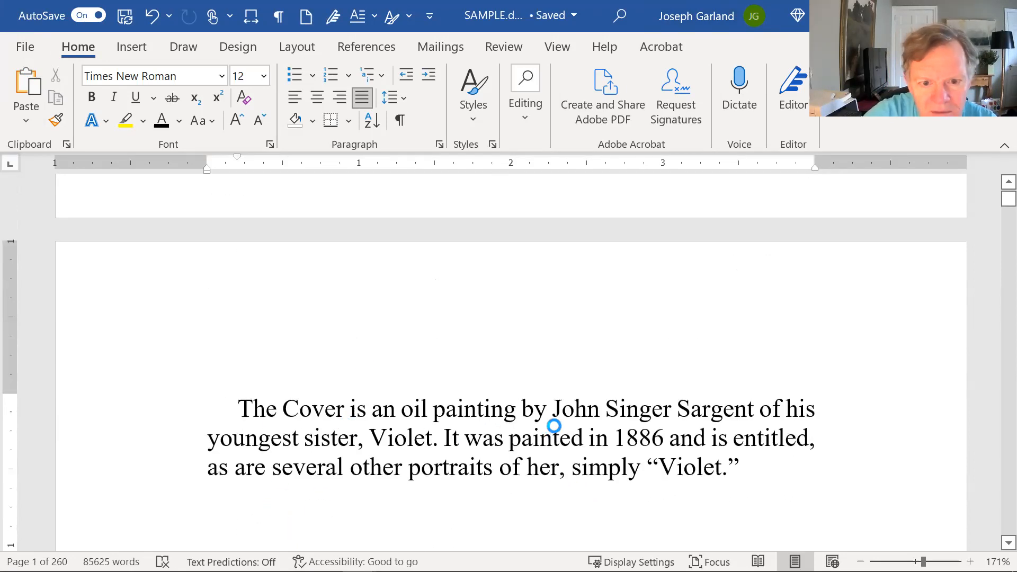
left_click(559, 432)
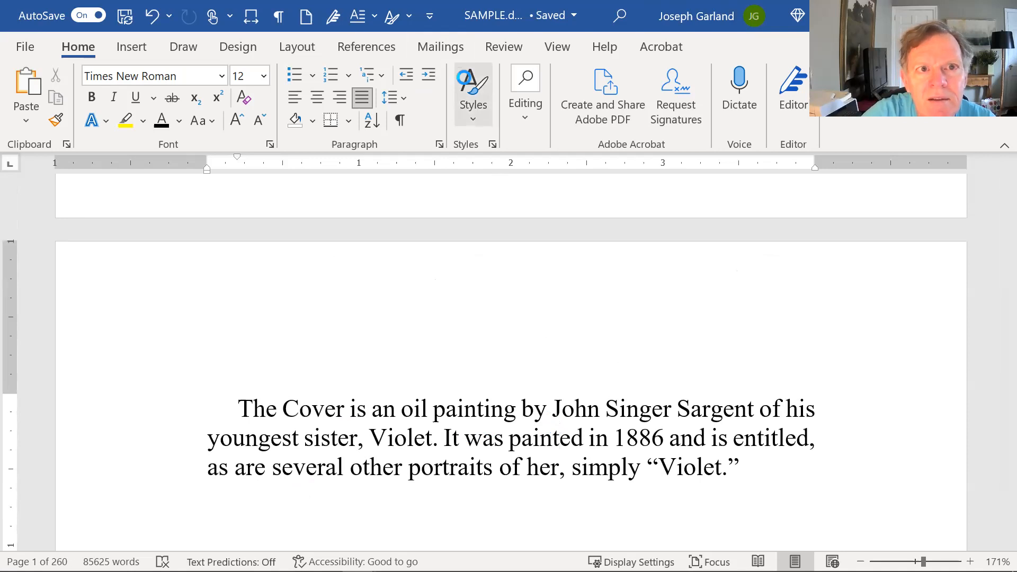
- Turn on Show/Hide ¶ to expose the empty paragraphs between the dedication and the chapter 1 heading
left_click(466, 84)
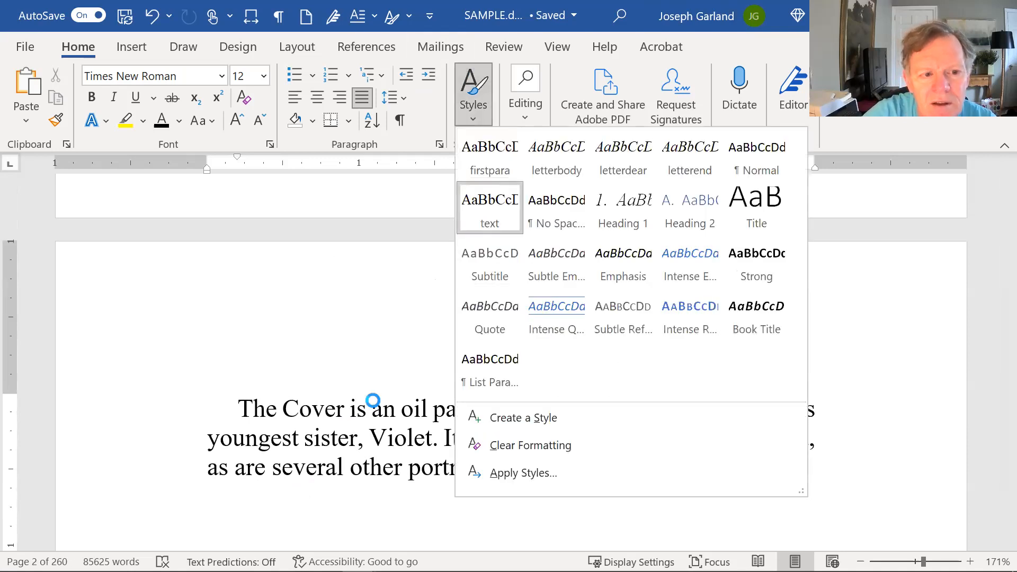
scroll(373, 400, "down", 10)
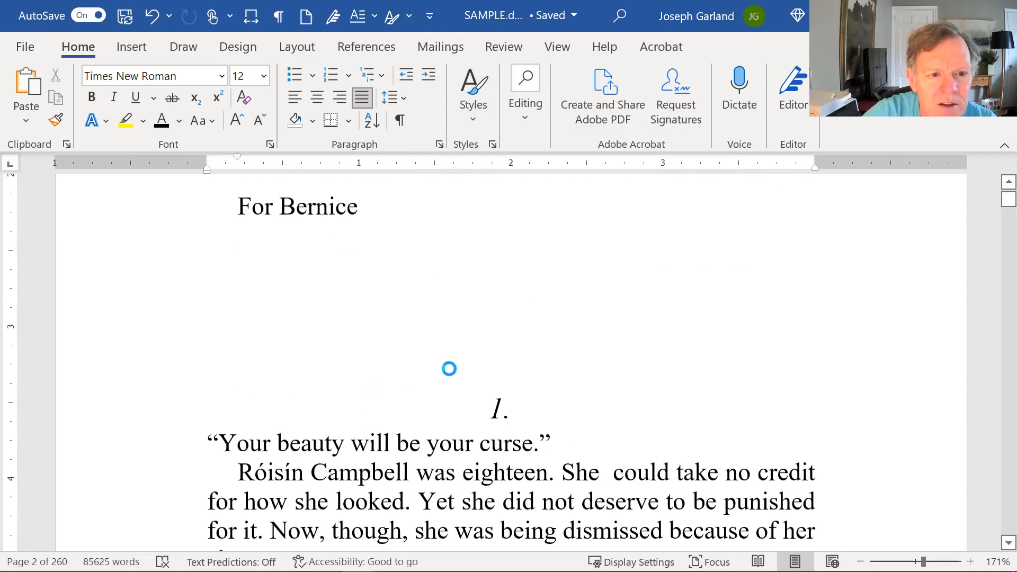
left_click(279, 17)
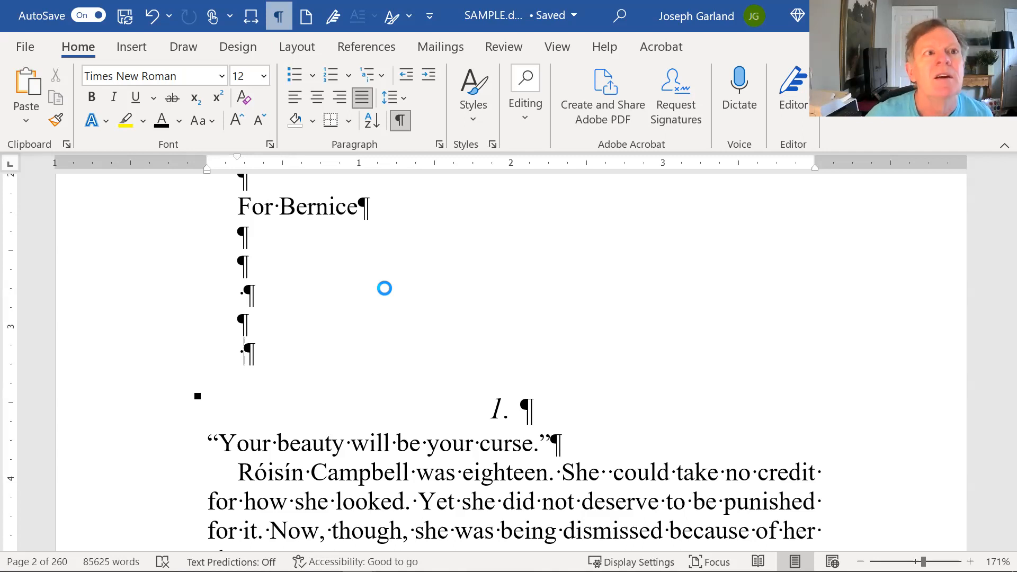
- Insert a Next Page section break before the 1. heading and delete the empty paragraph above it
left_click(300, 46)
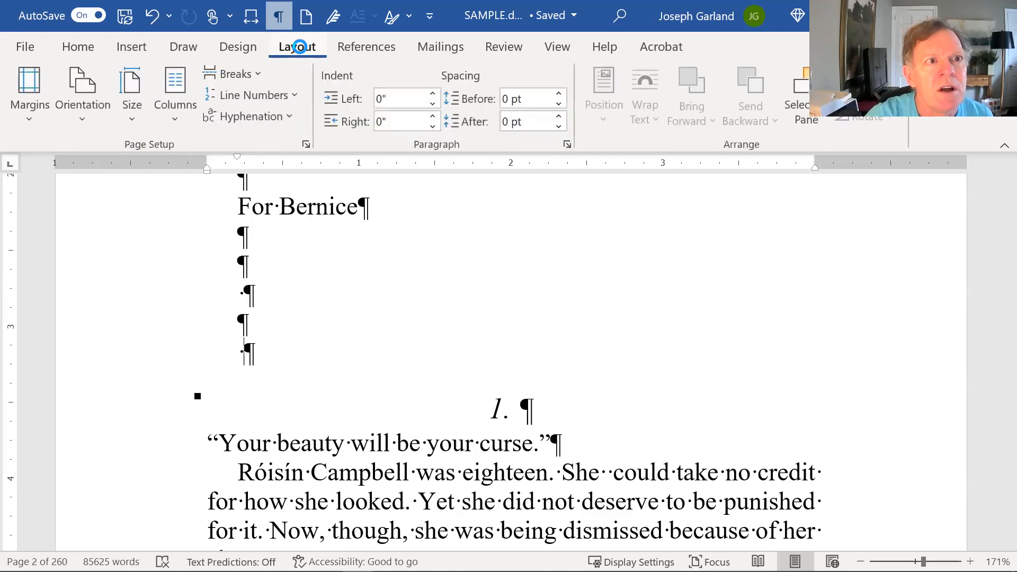
left_click(233, 74)
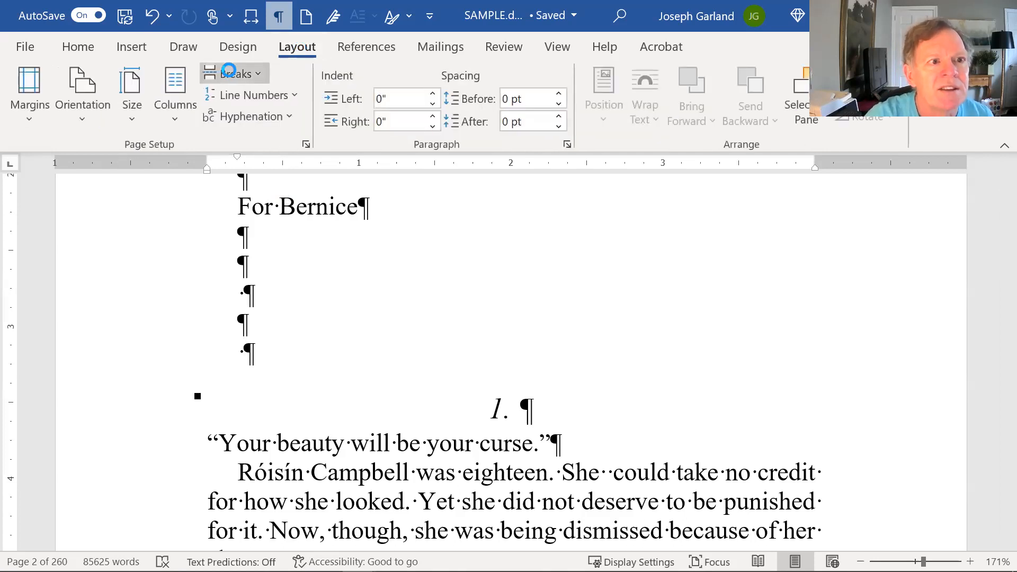
left_click(373, 361)
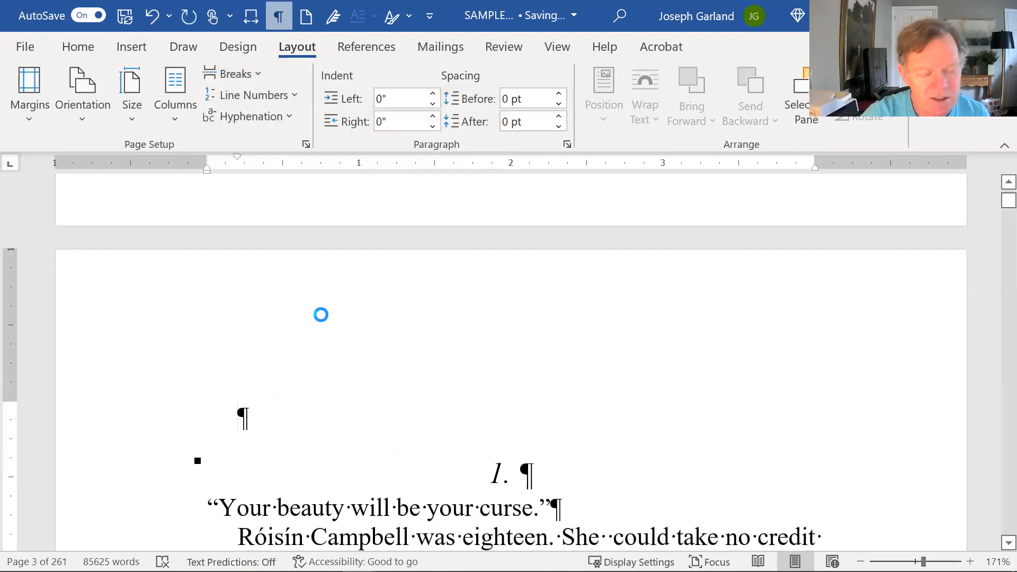
key("Delete")
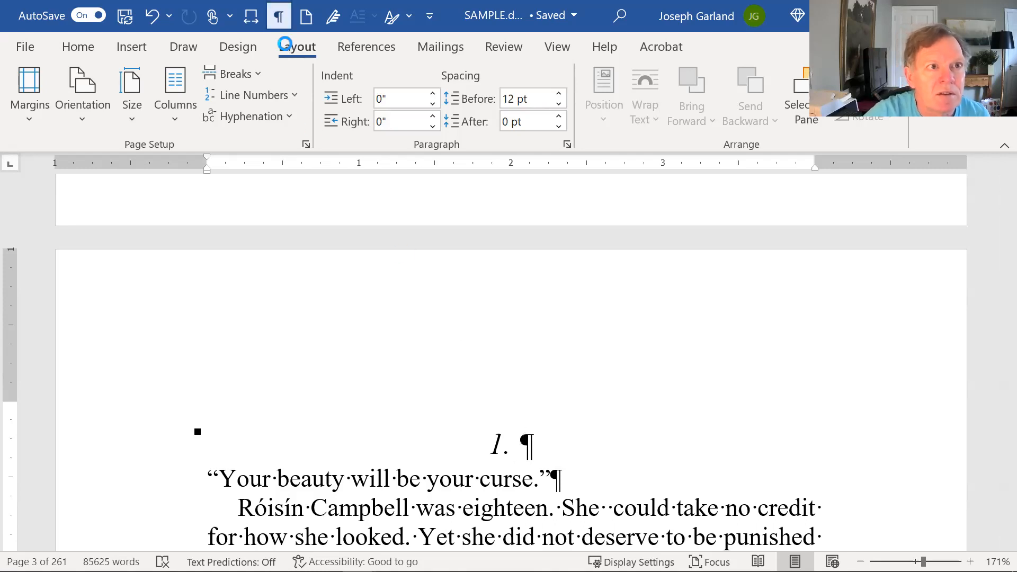
scroll(440, 281, "down", 2)
scroll(508, 434, "up", 5)
scroll(507, 433, "up", 5)
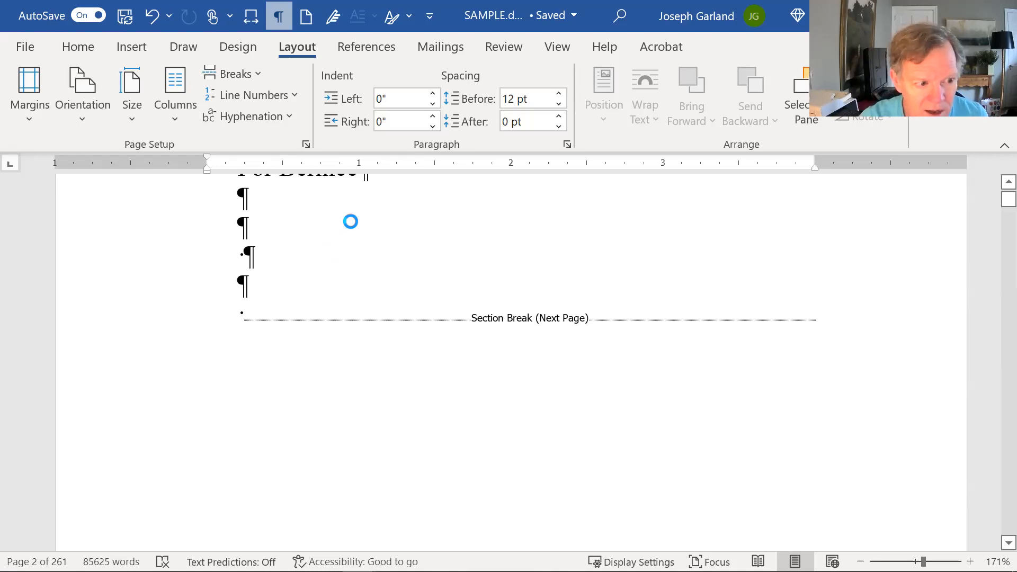
scroll(483, 391, "down", 3)
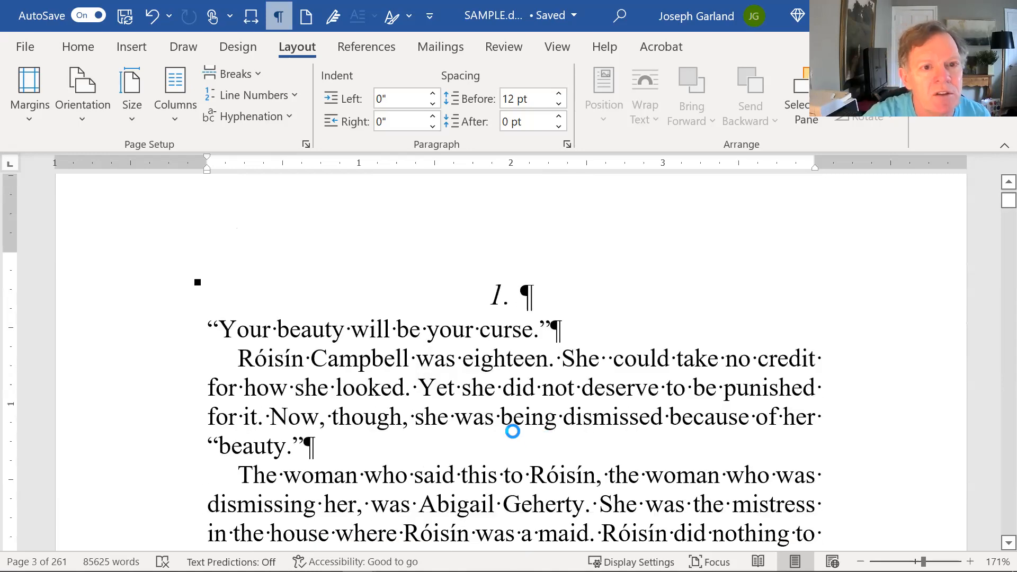
left_click(569, 407)
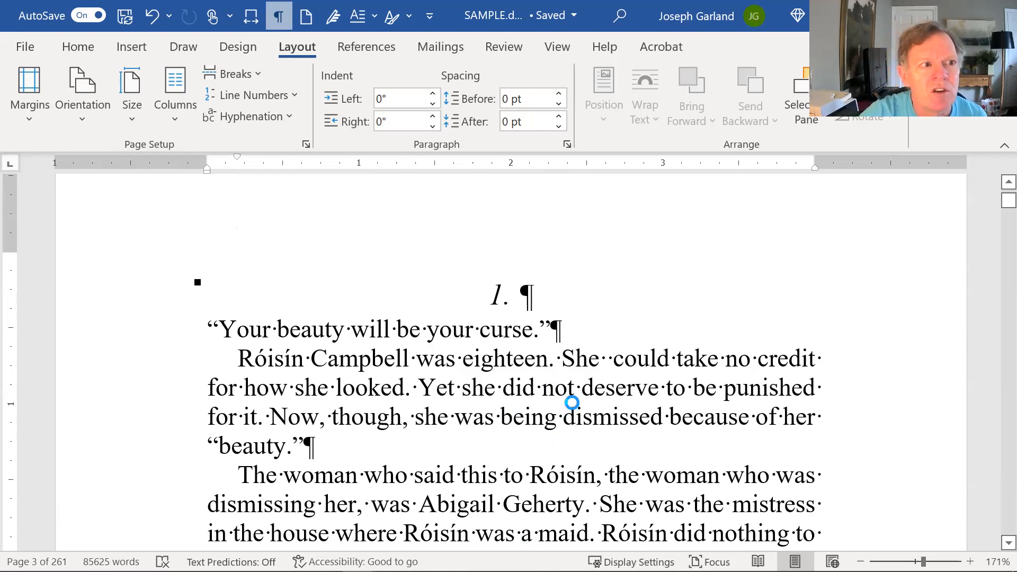
scroll(573, 404, "up", 2)
- Add a Plain Number page number, showing 3, to chapter 1's header and select it
double_click(509, 243)
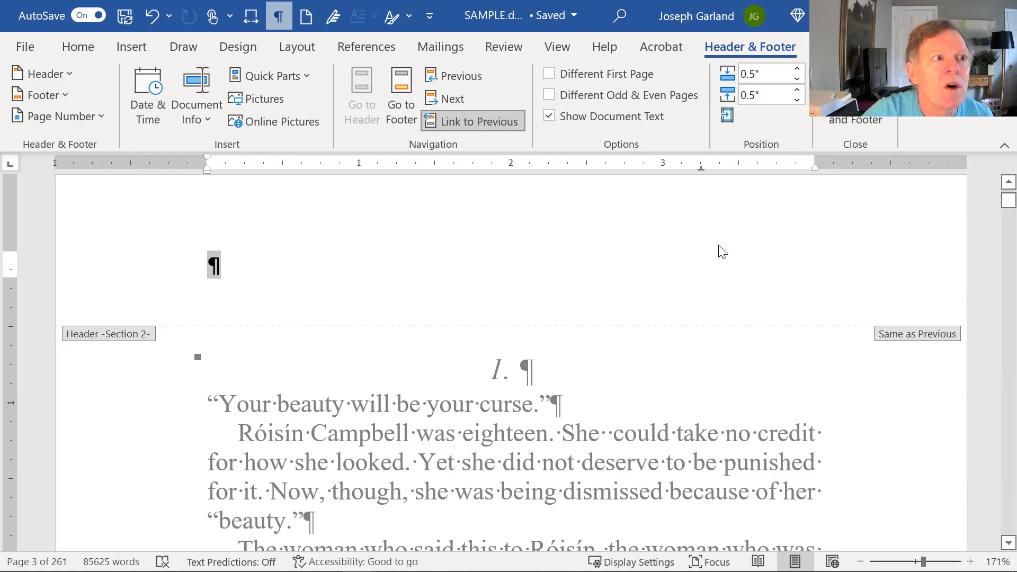
left_click(57, 114)
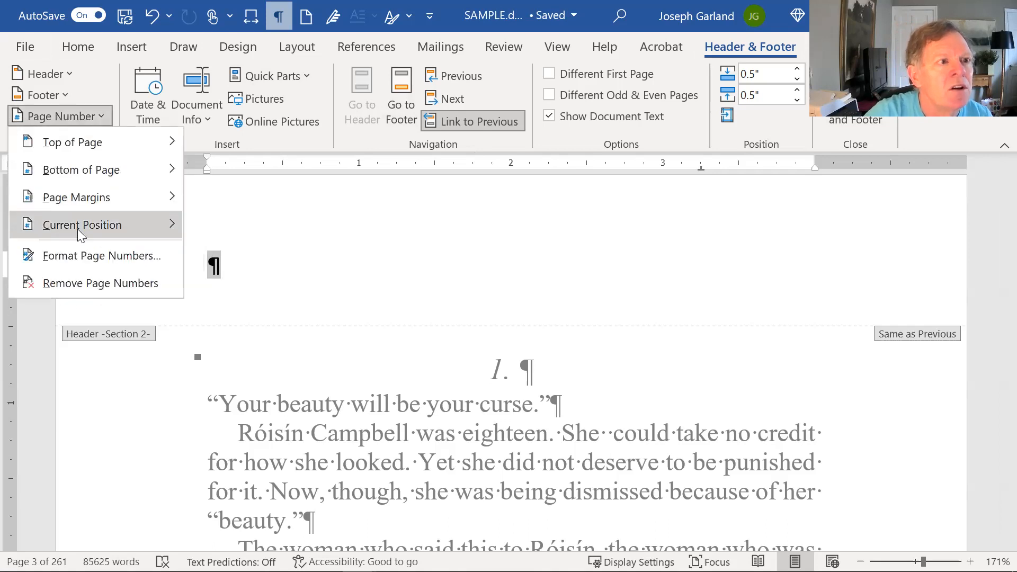
mouse_move(77, 229)
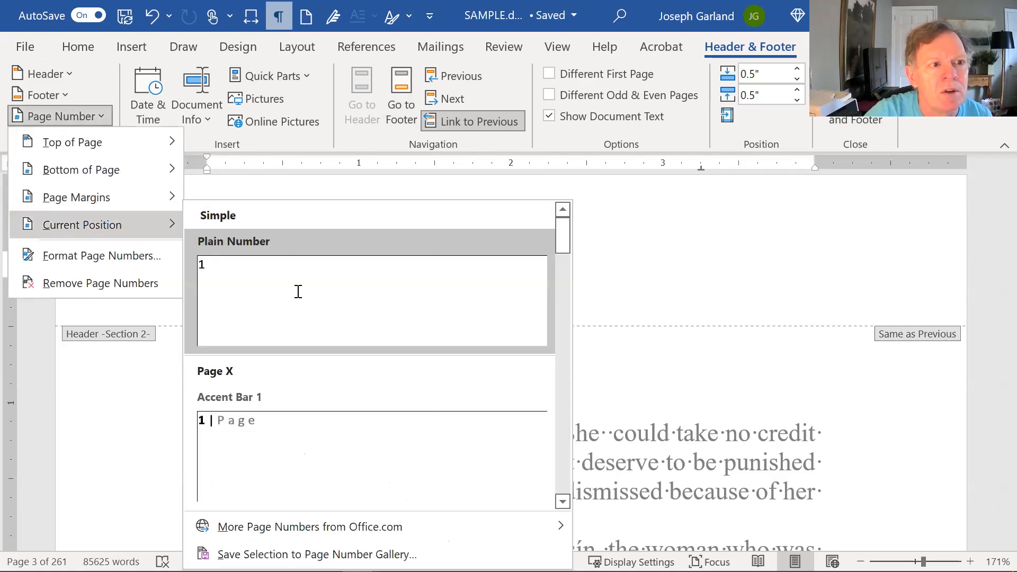
left_click(308, 307)
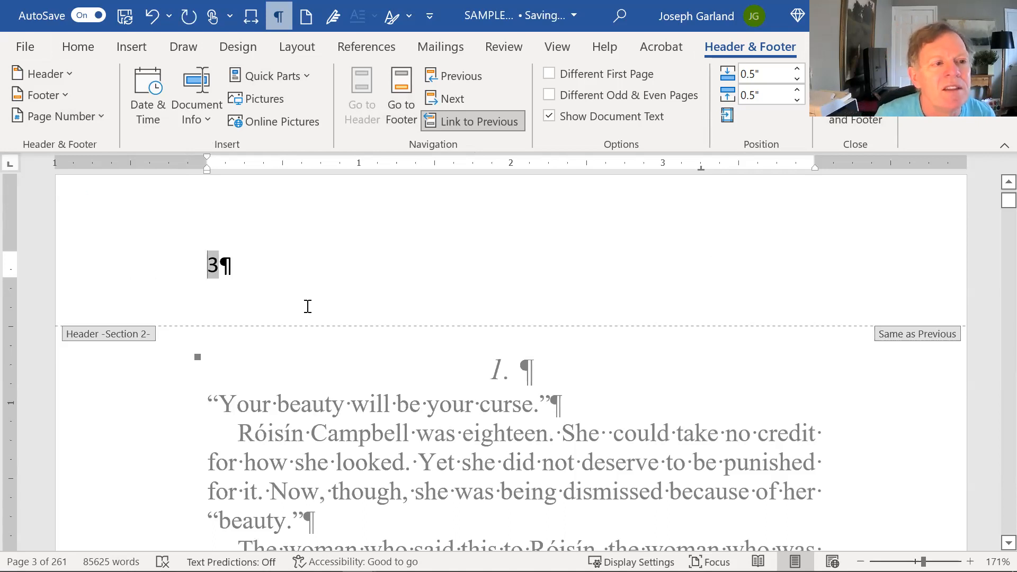
key("ctrl+a")
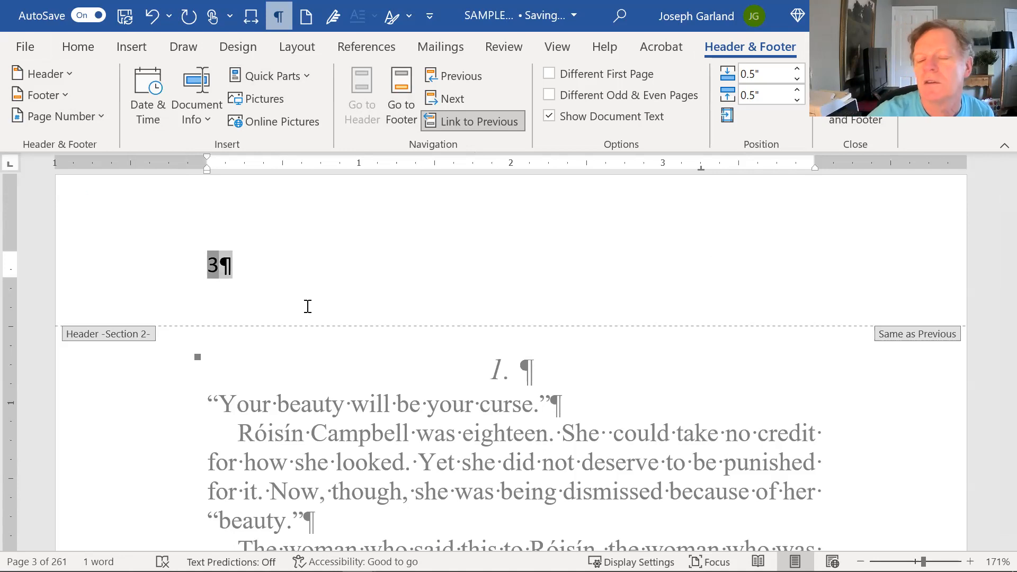
left_click(73, 49)
left_click(122, 78)
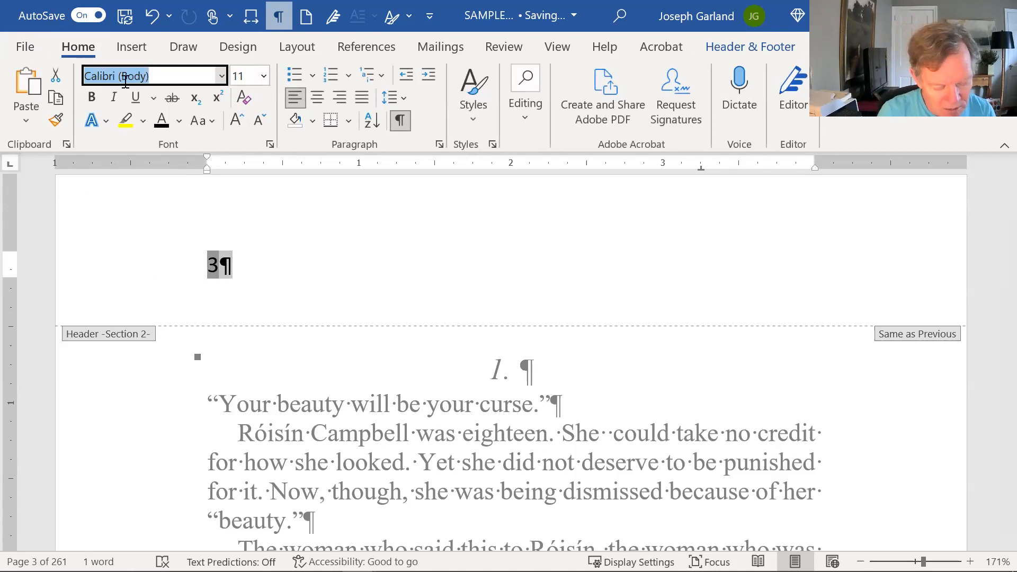
type("Times New Roman")
key("Tab")
type("12")
key("Return")
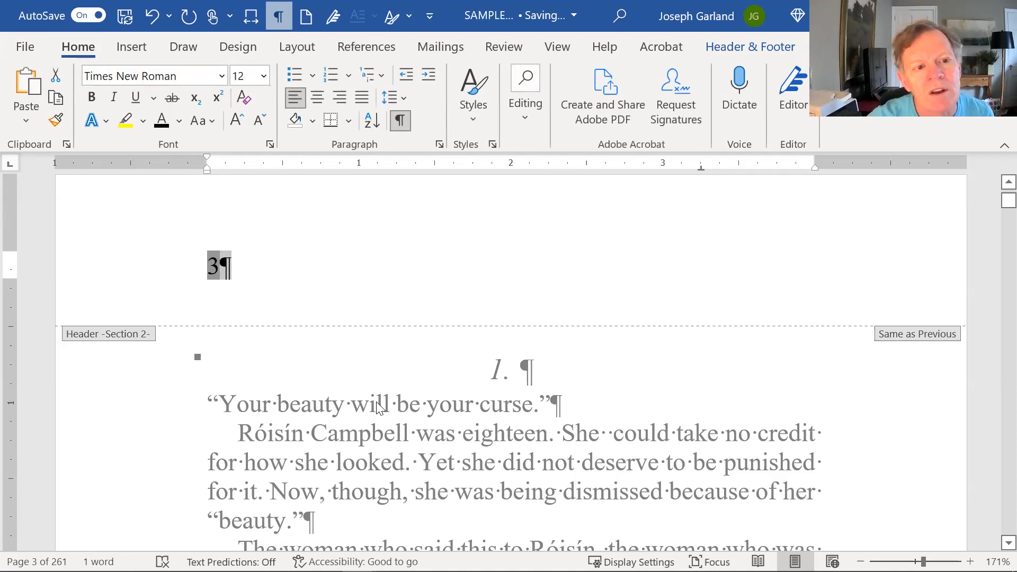
left_click(208, 265)
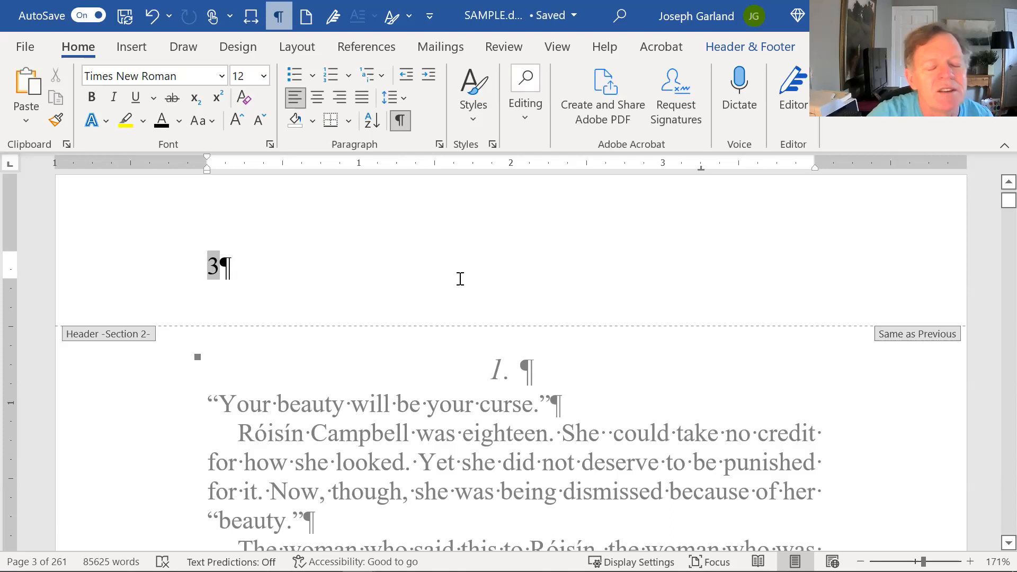
left_click(432, 281)
triple_click(212, 266)
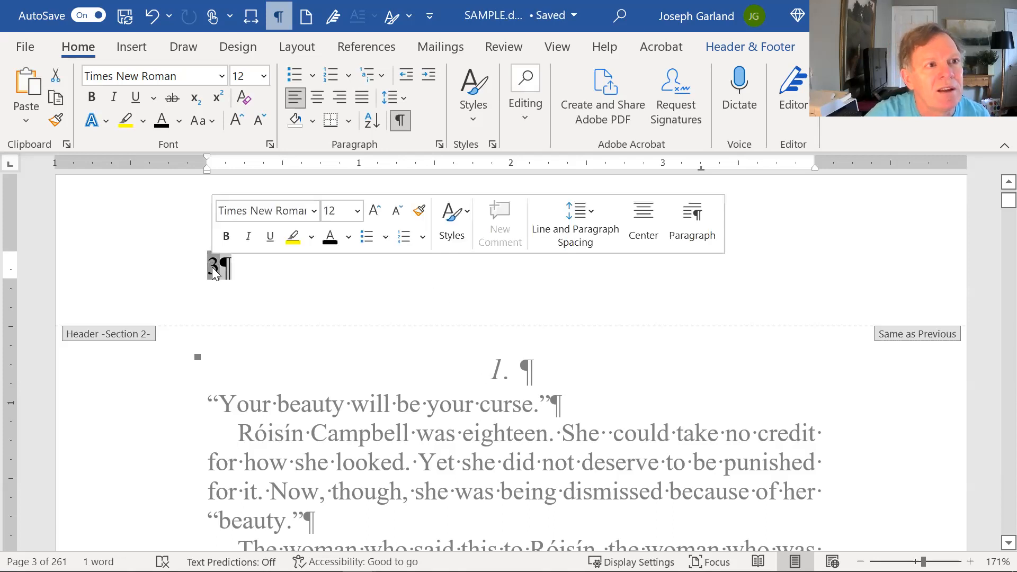
left_click(256, 269)
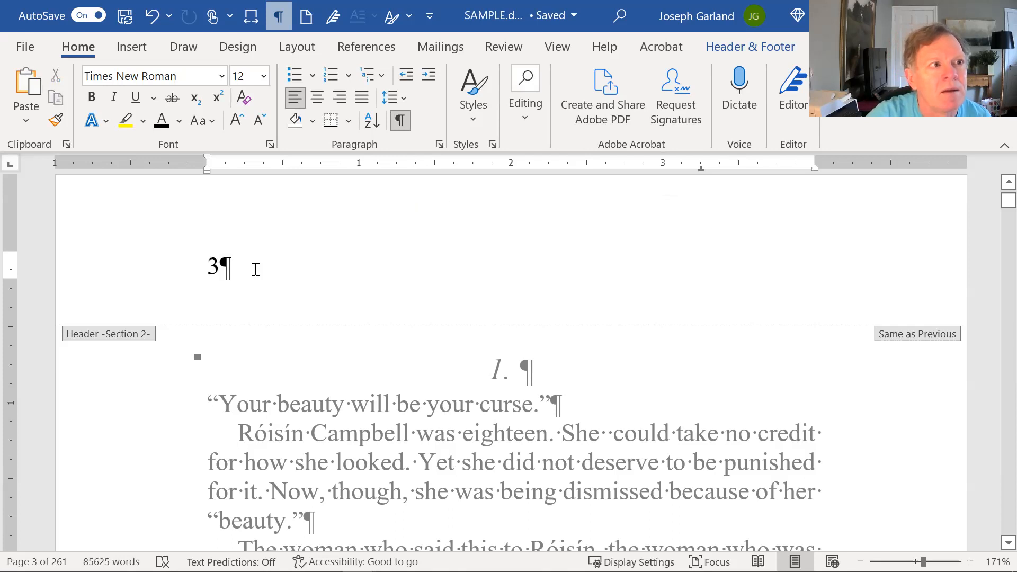
triple_click(213, 262)
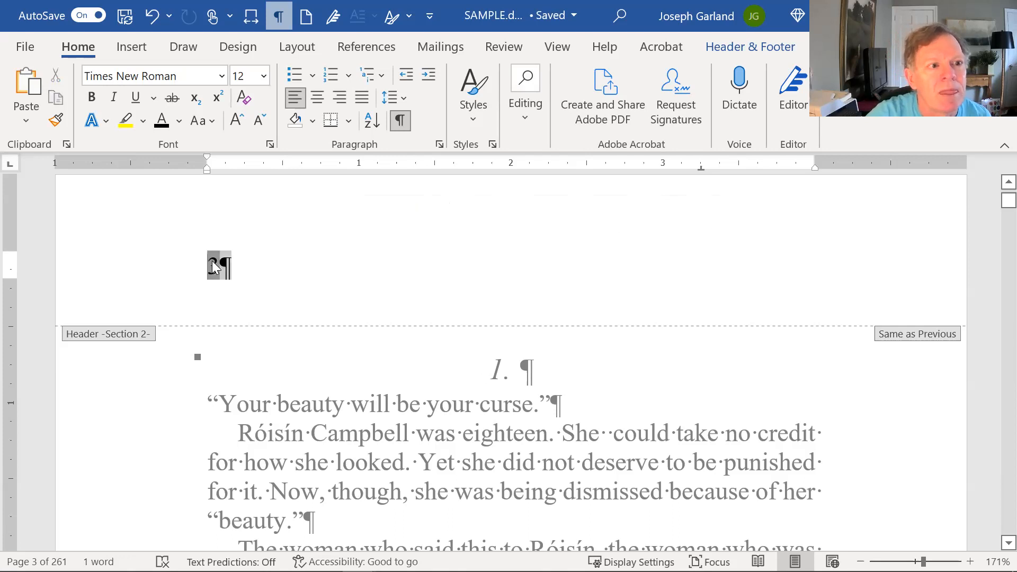
left_click(213, 263)
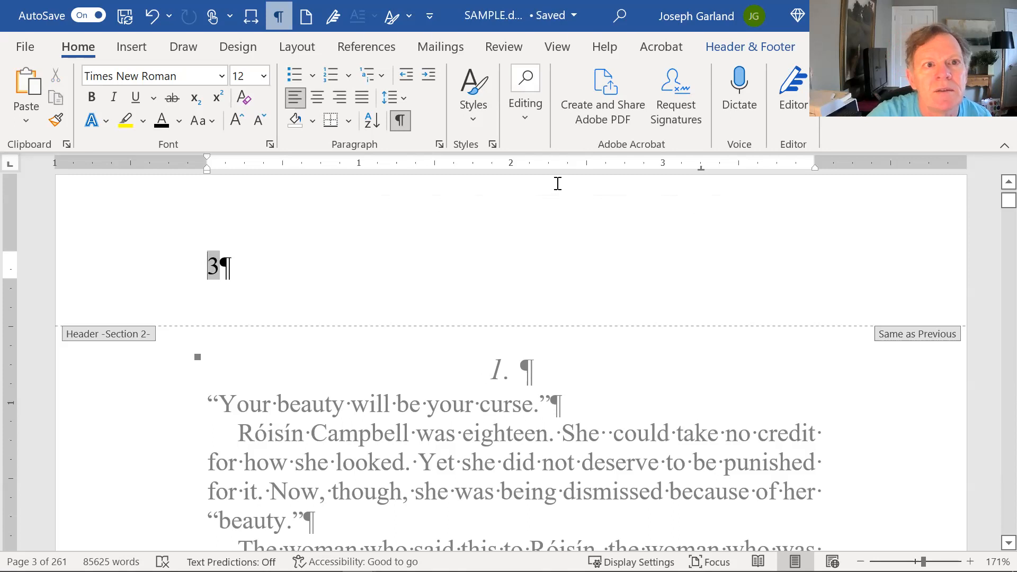
- Set chapter 1's page number format to start at 1, so its header shows 1
left_click(131, 48)
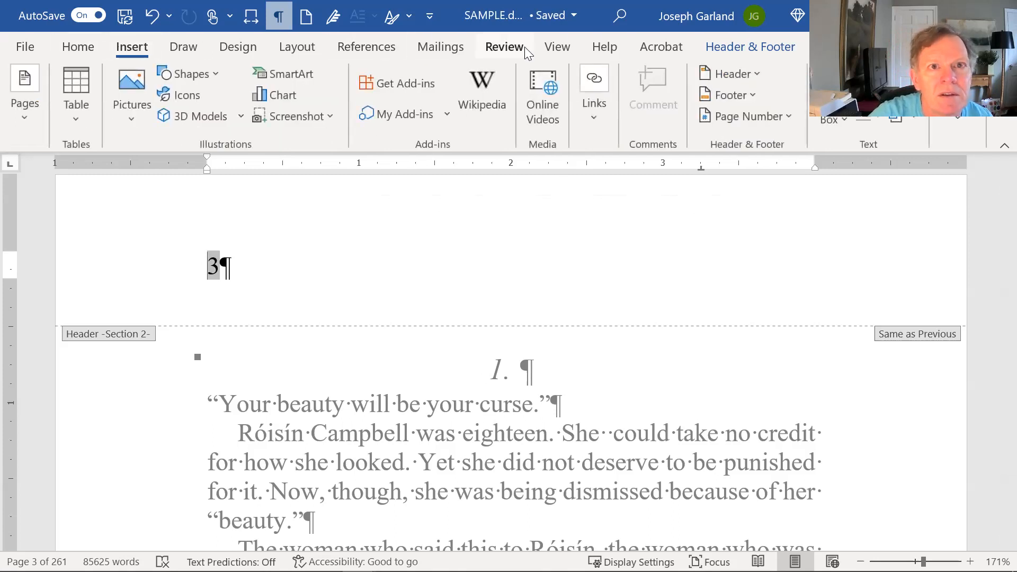
left_click(292, 51)
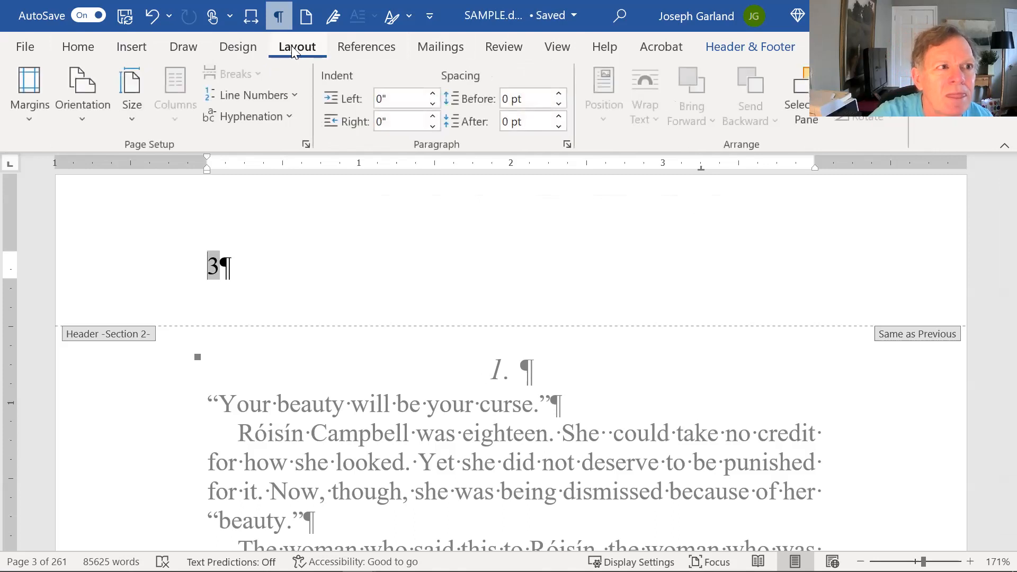
left_click(558, 48)
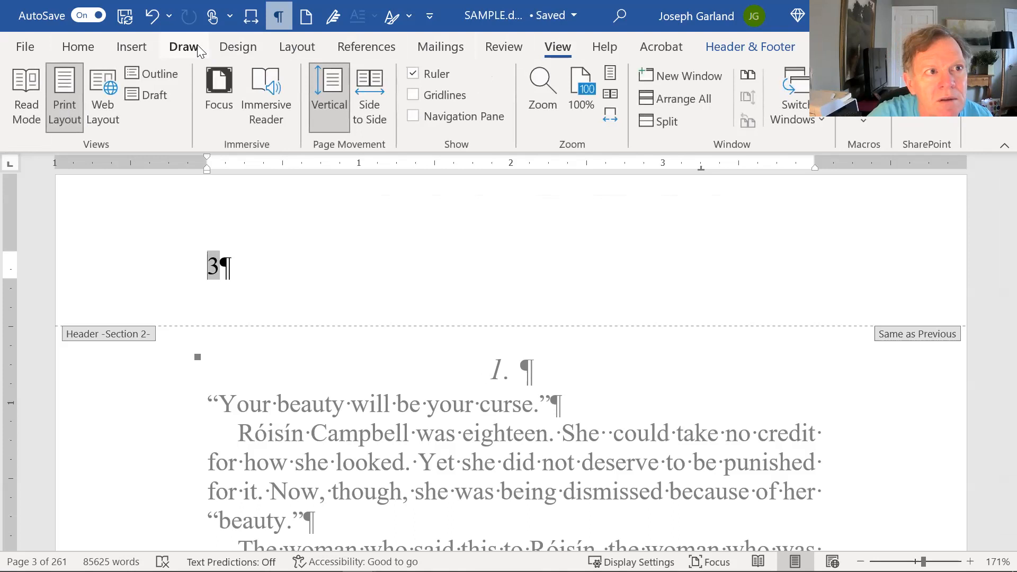
left_click(135, 47)
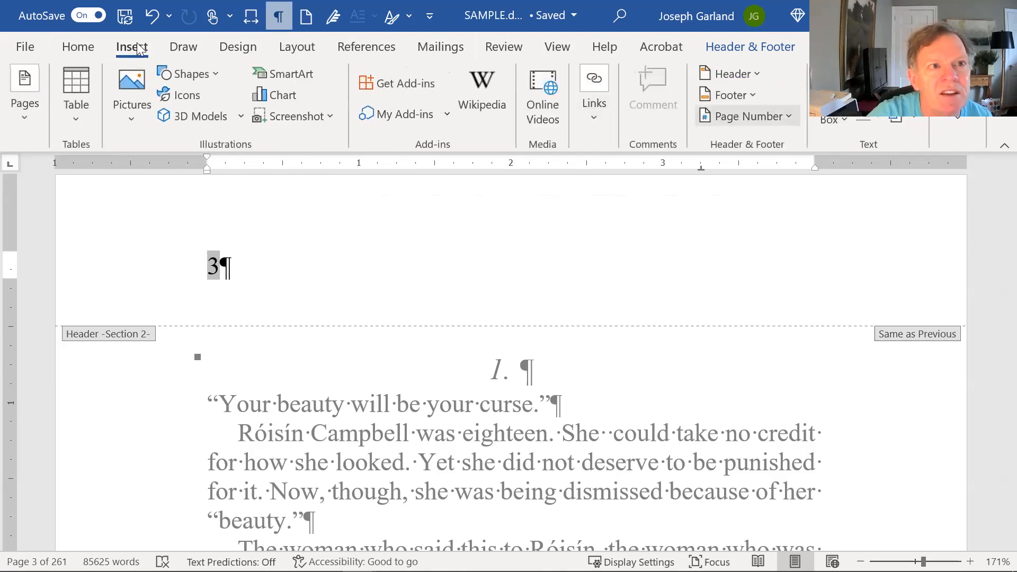
left_click(753, 115)
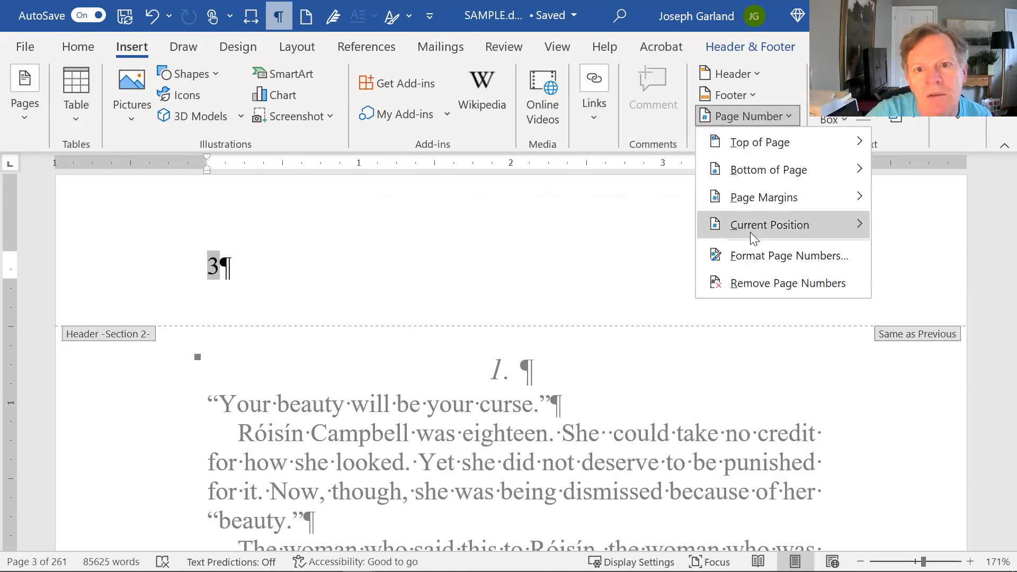
key("f")
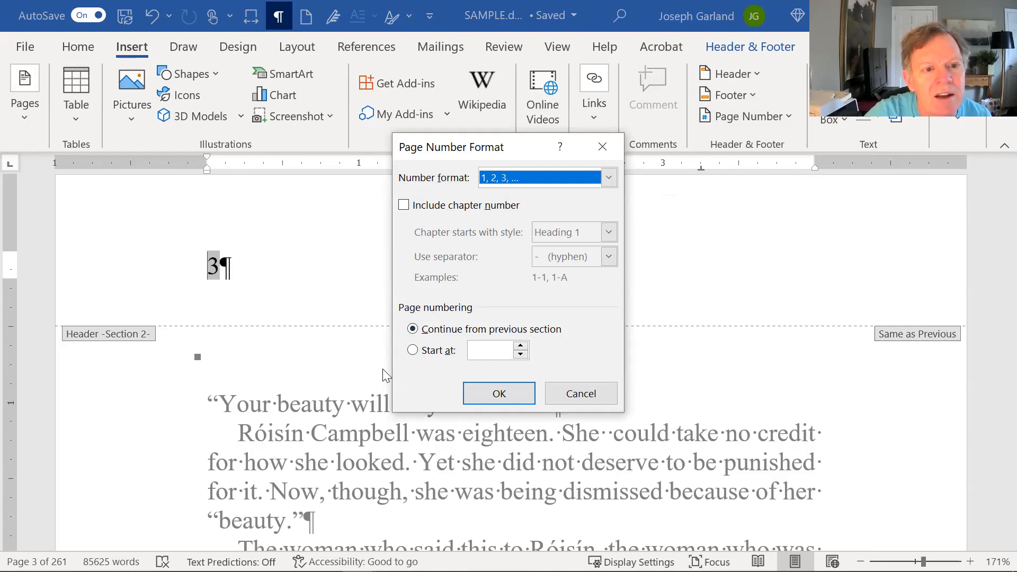
left_click(416, 351)
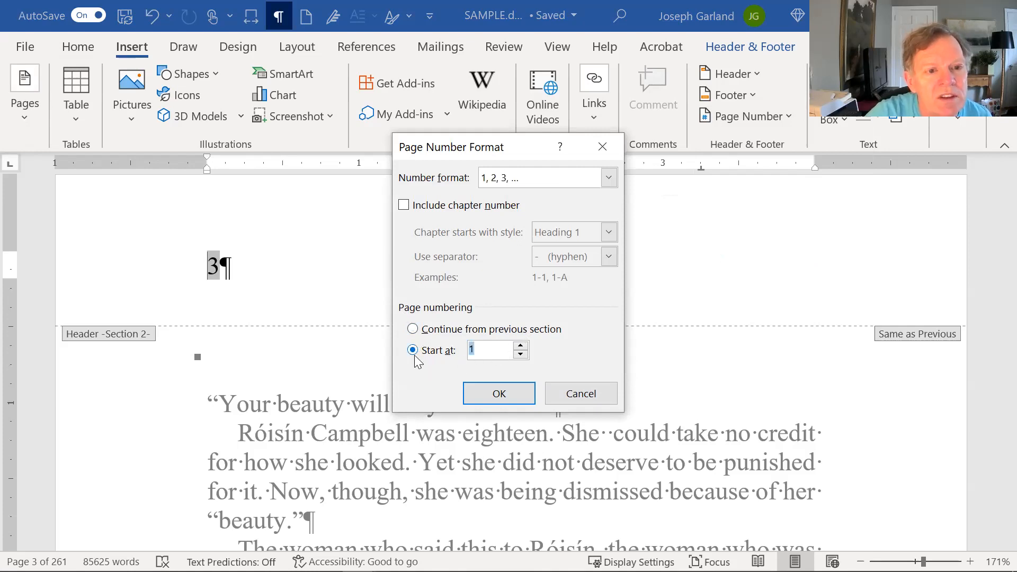
left_click(487, 393)
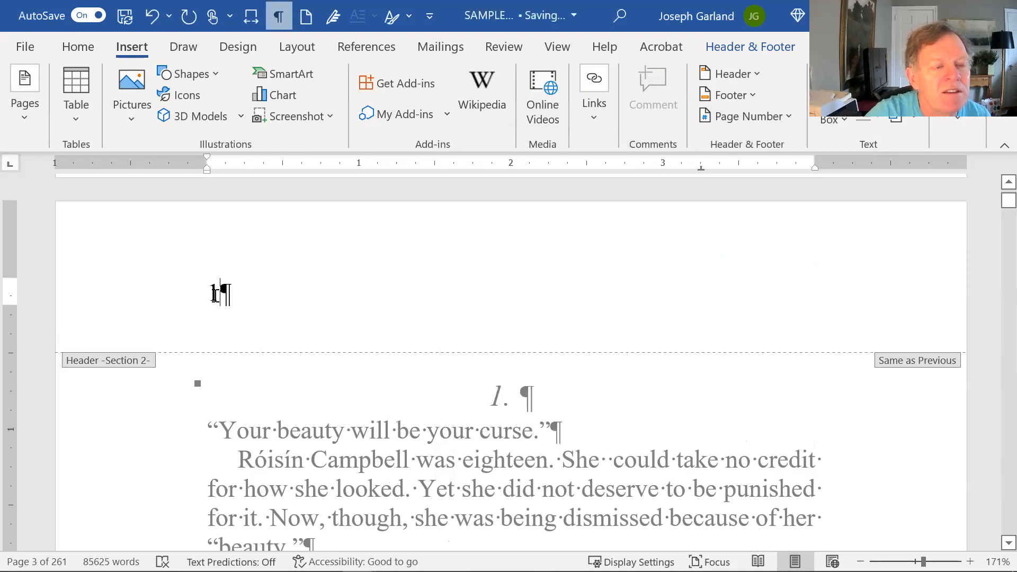
scroll(221, 299, "up", 3)
scroll(233, 295, "up", 15)
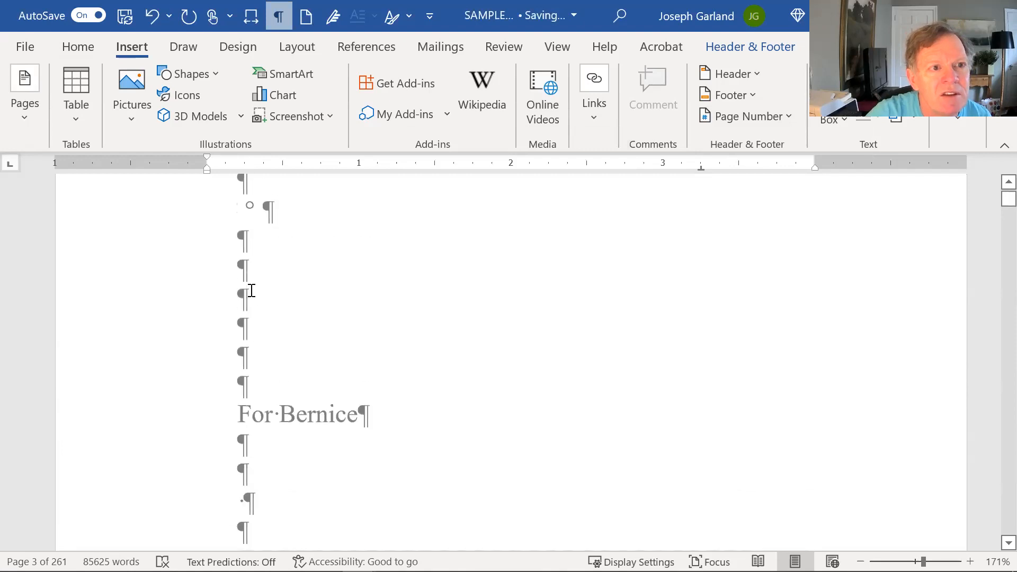
- Scroll up to the front matter and select the Section 1 page number
scroll(259, 290, "up", 2)
scroll(258, 290, "down", 15)
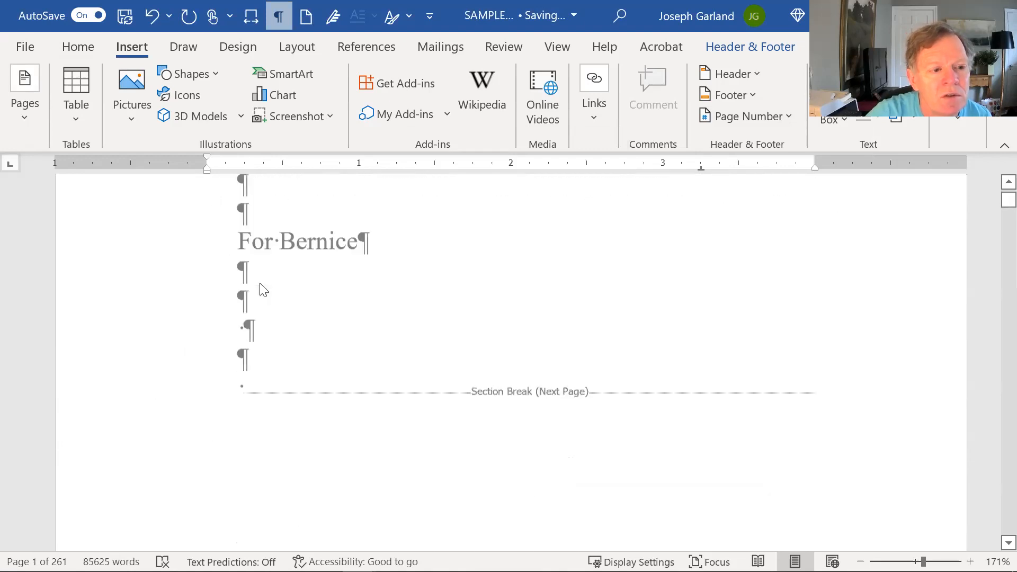
scroll(259, 355, "down", 10)
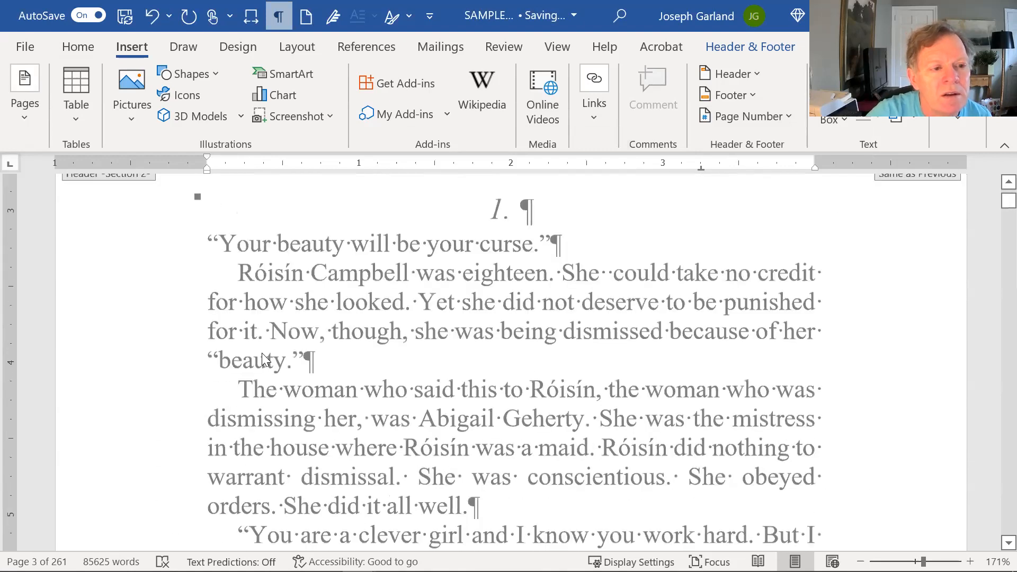
scroll(261, 341, "down", 5)
scroll(267, 334, "up", 2)
scroll(267, 333, "down", 5)
scroll(268, 331, "up", 5)
scroll(267, 326, "up", 15)
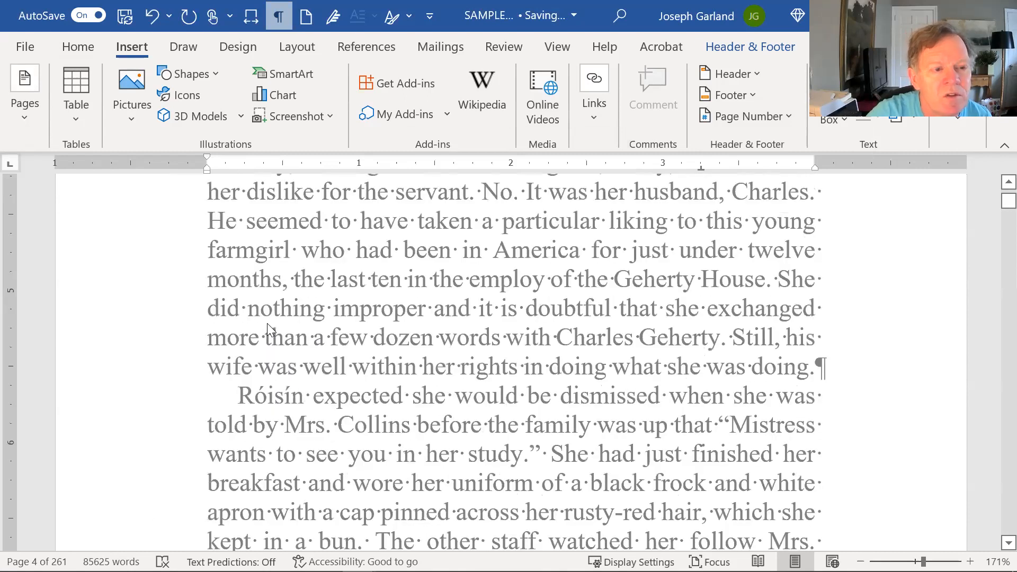
scroll(270, 323, "up", 5)
scroll(273, 310, "up", 8)
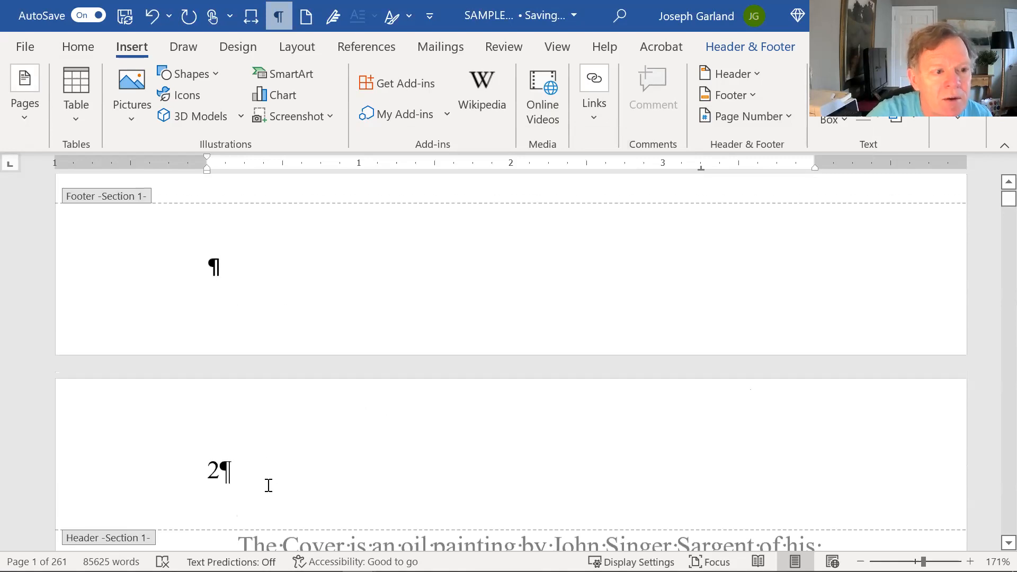
left_click(213, 470)
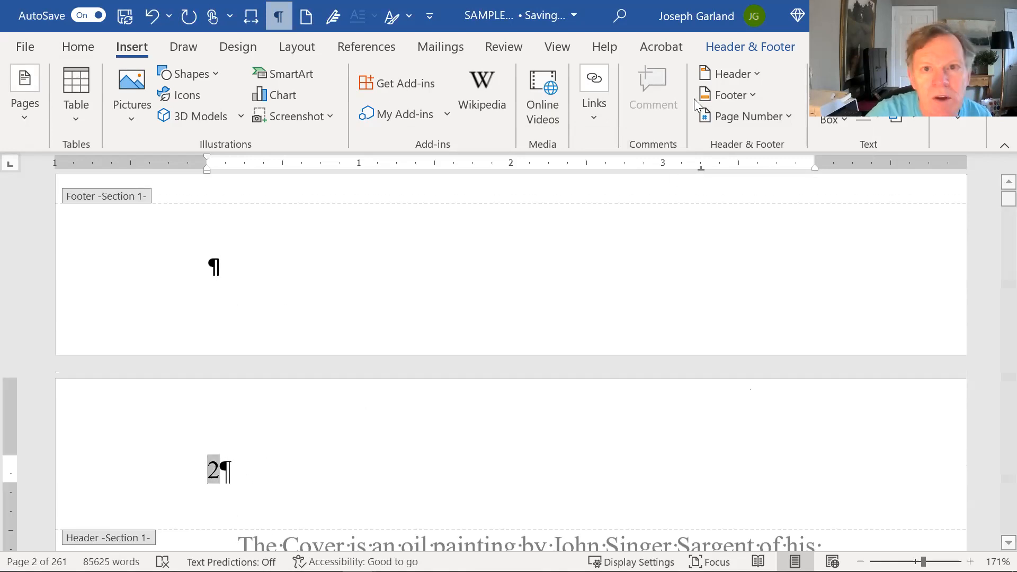
- Change Section 1's page number format to lowercase Roman numerals i, ii, iii
left_click(730, 117)
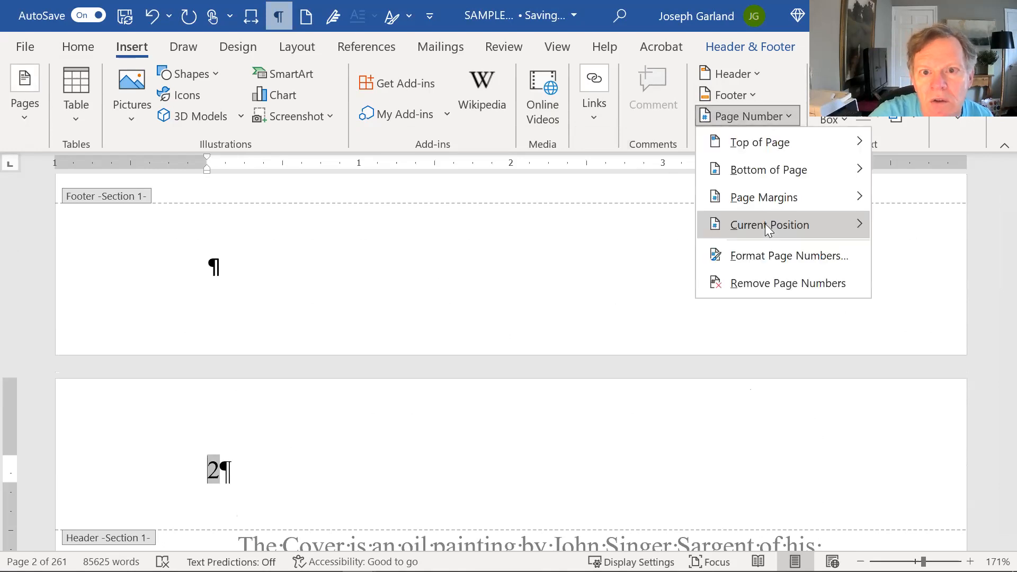
left_click(716, 255)
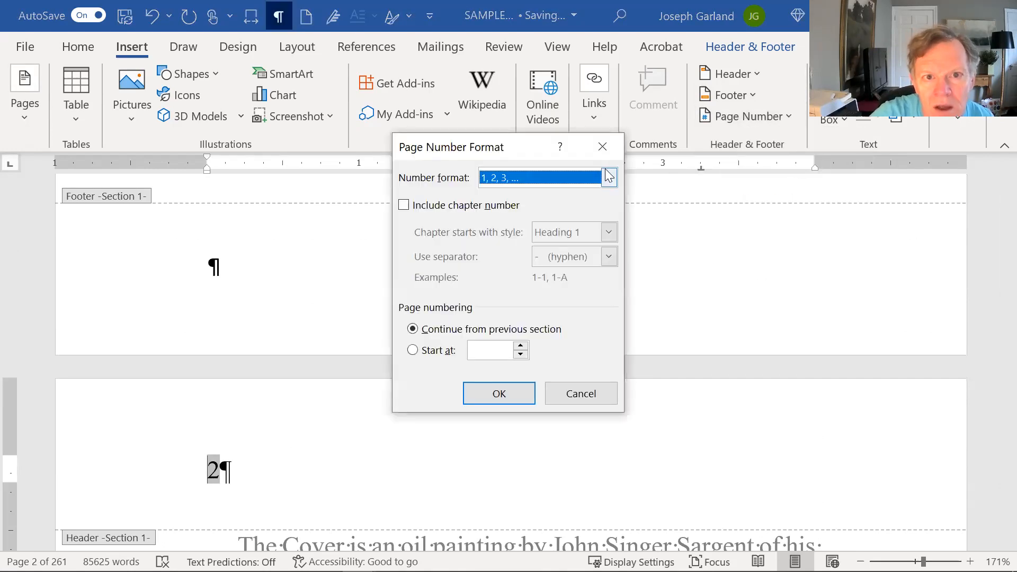
left_click(609, 178)
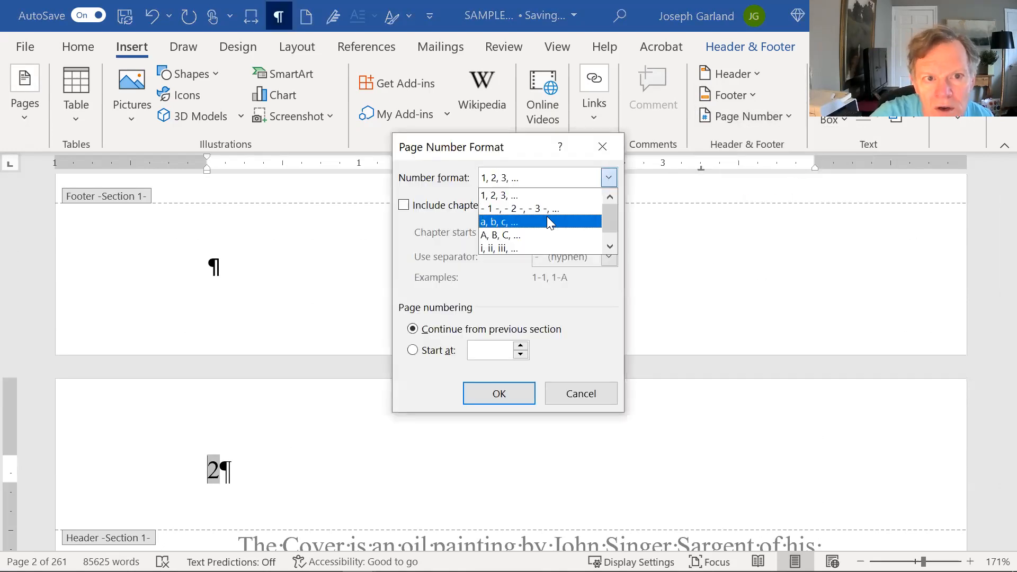
left_click(532, 245)
left_click(500, 394)
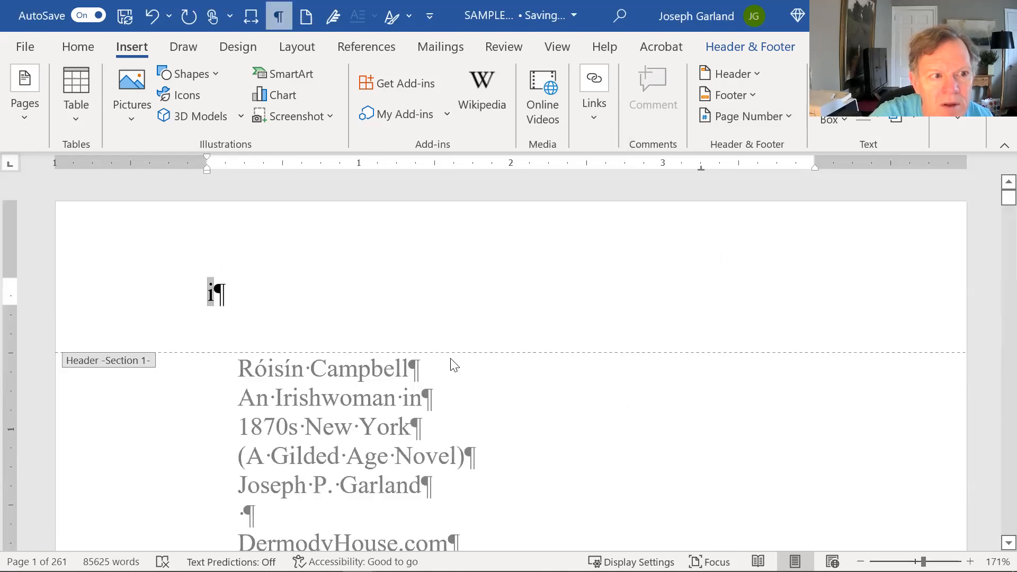
- Leave the header and hide the formatting marks
scroll(345, 327, "down", 10)
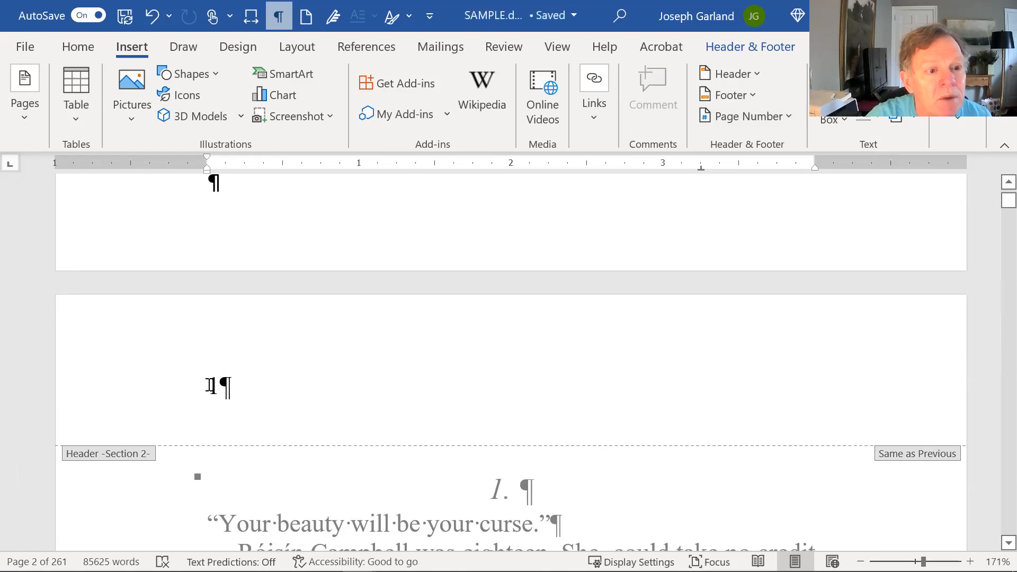
double_click(318, 465)
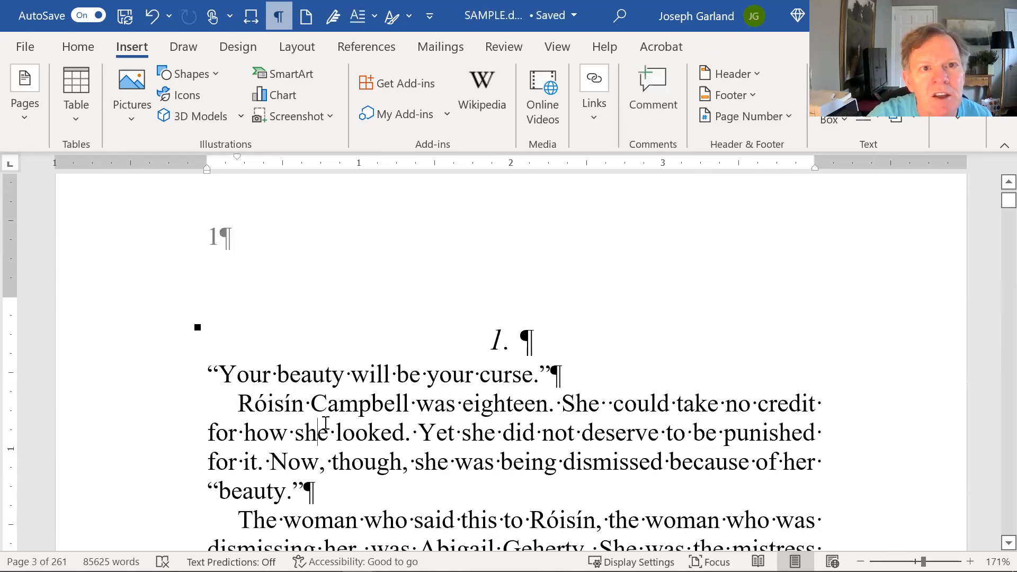
scroll(324, 423, "down", 1)
left_click(278, 16)
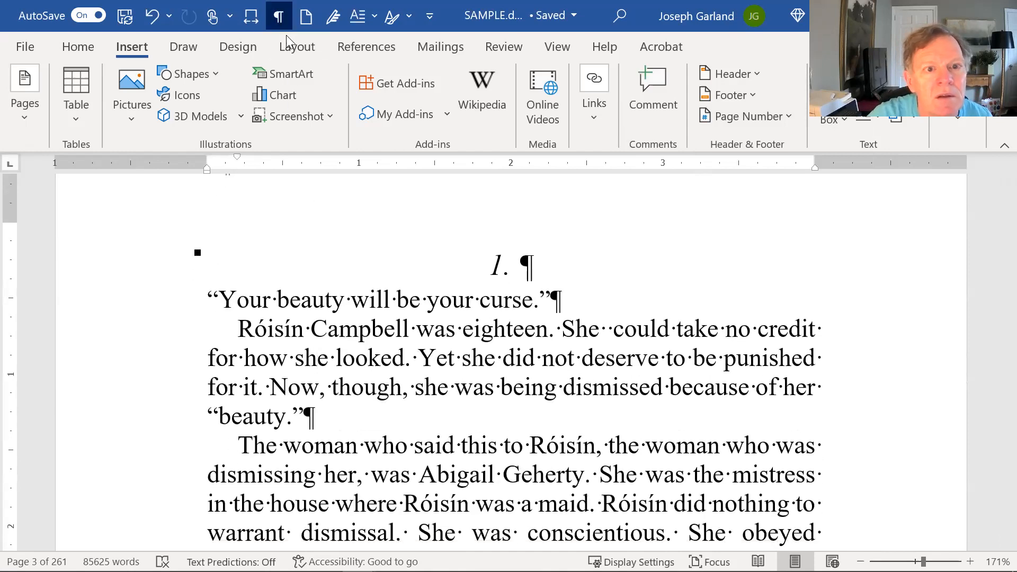
- Scroll down through chapter 1's pages and click into the body text
scroll(421, 325, "up", 4)
scroll(422, 326, "down", 15)
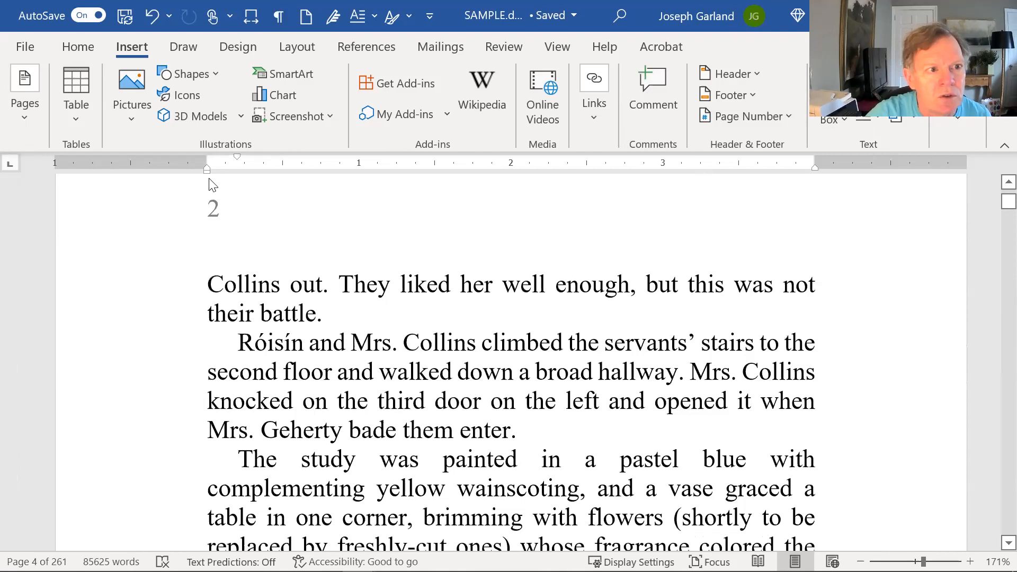
scroll(342, 297, "down", 6)
scroll(367, 306, "down", 8)
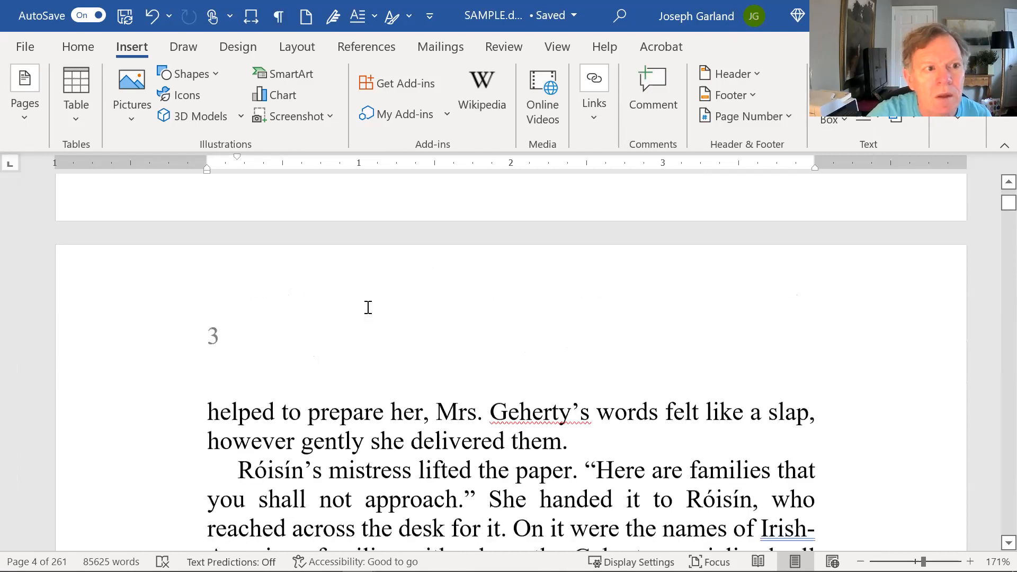
scroll(302, 316, "up", 3)
scroll(260, 325, "down", 4)
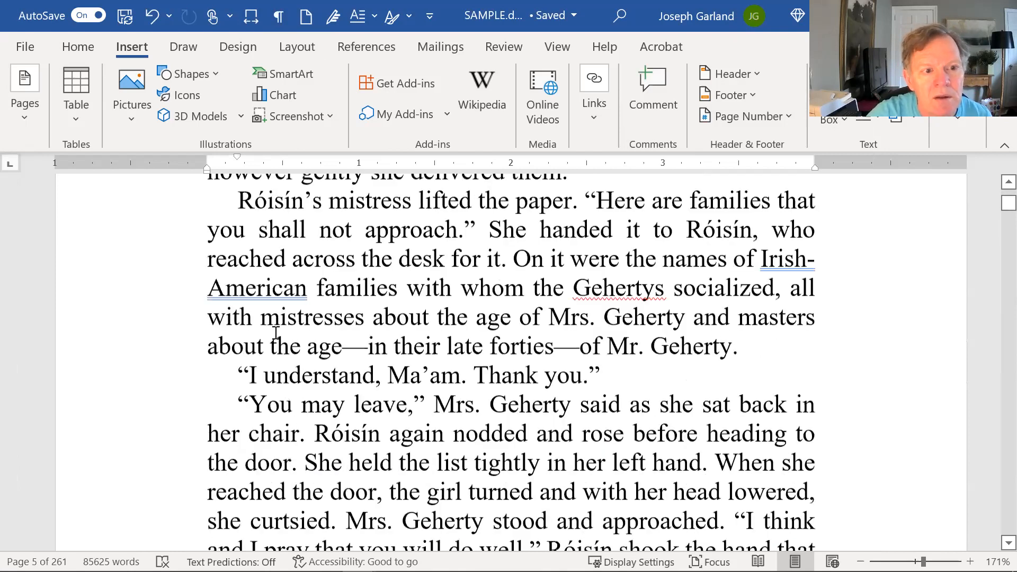
scroll(275, 333, "down", 10)
left_click(275, 333)
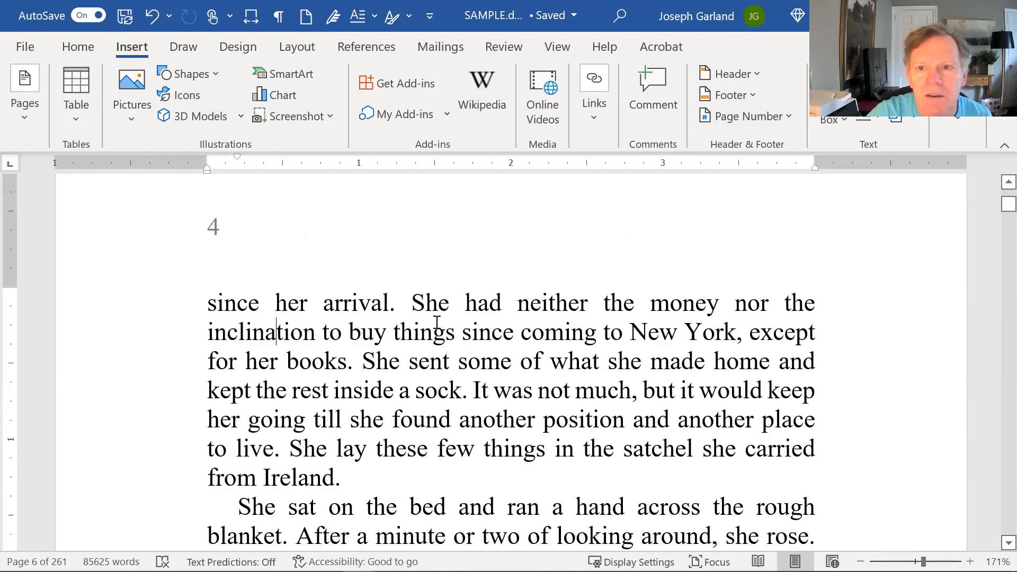
- Scroll back up through pages 5, 4 and 3 to review header numbers 2, 3 and 4
scroll(437, 322, "up", 8)
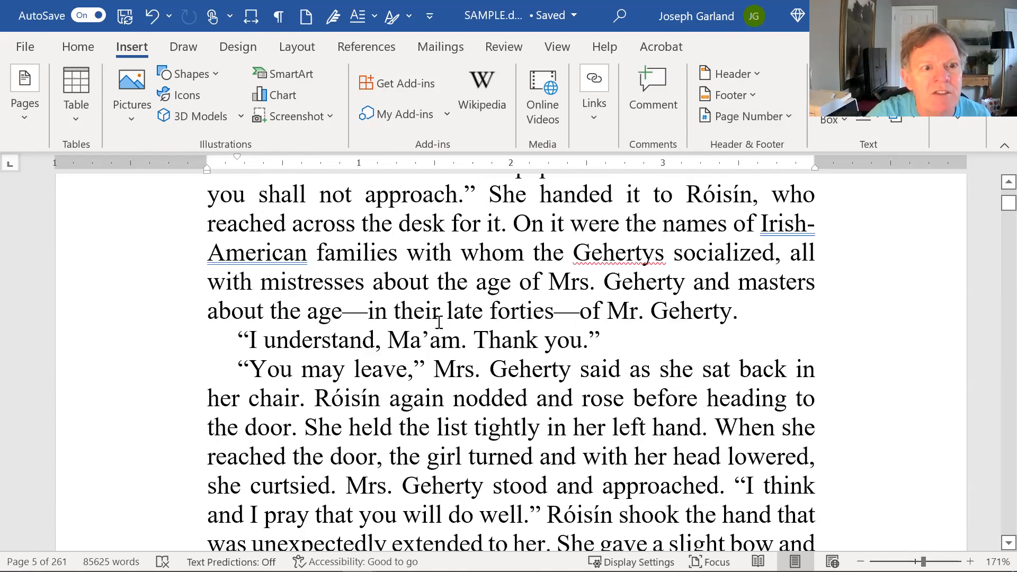
scroll(435, 332, "up", 10)
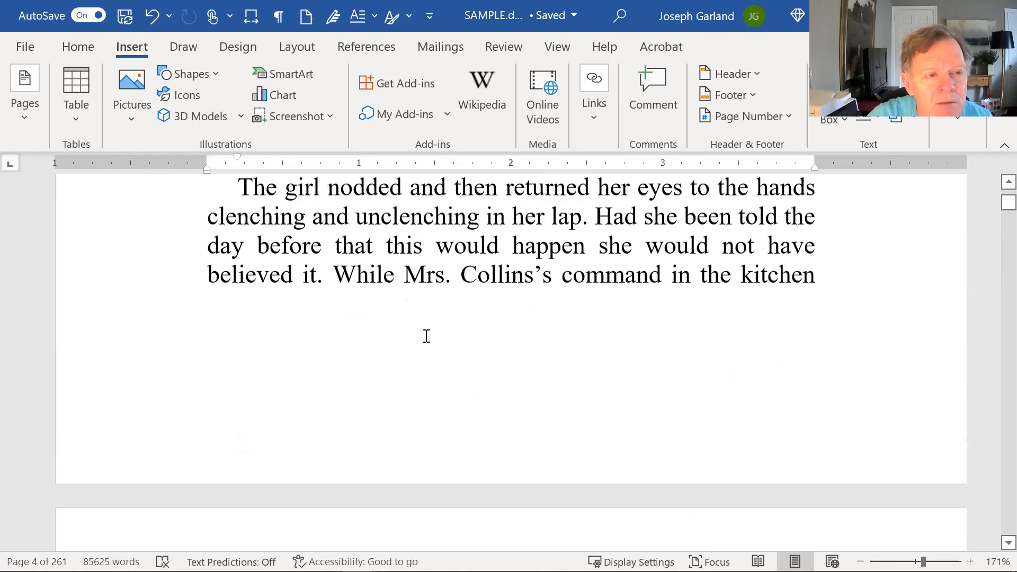
scroll(424, 332, "up", 10)
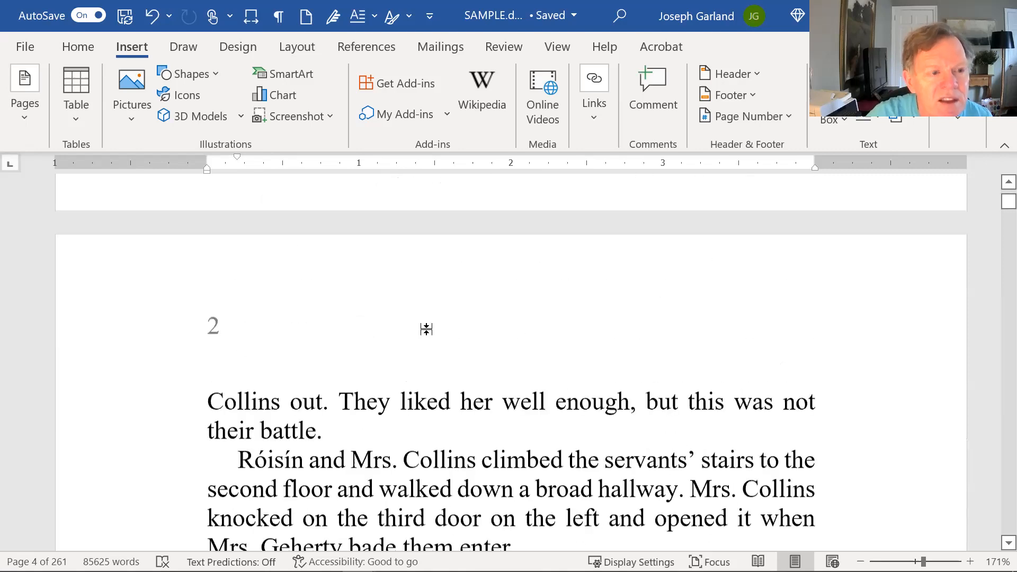
scroll(428, 330, "up", 3)
scroll(428, 318, "up", 1)
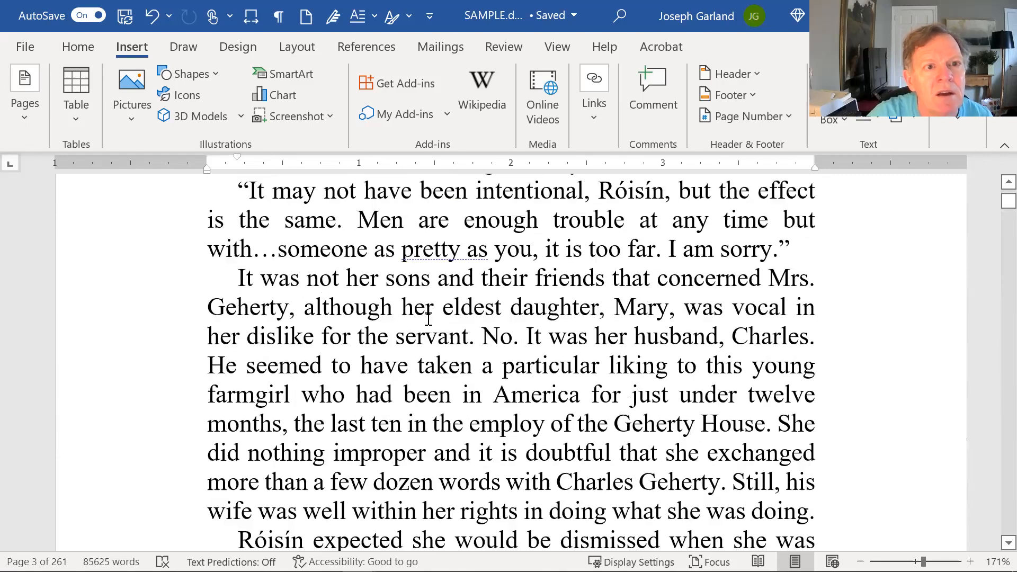
scroll(489, 277, "up", 2)
- Switch to Side to Side view and settle on dedication page ii facing chapter 1's page 1
left_click(559, 47)
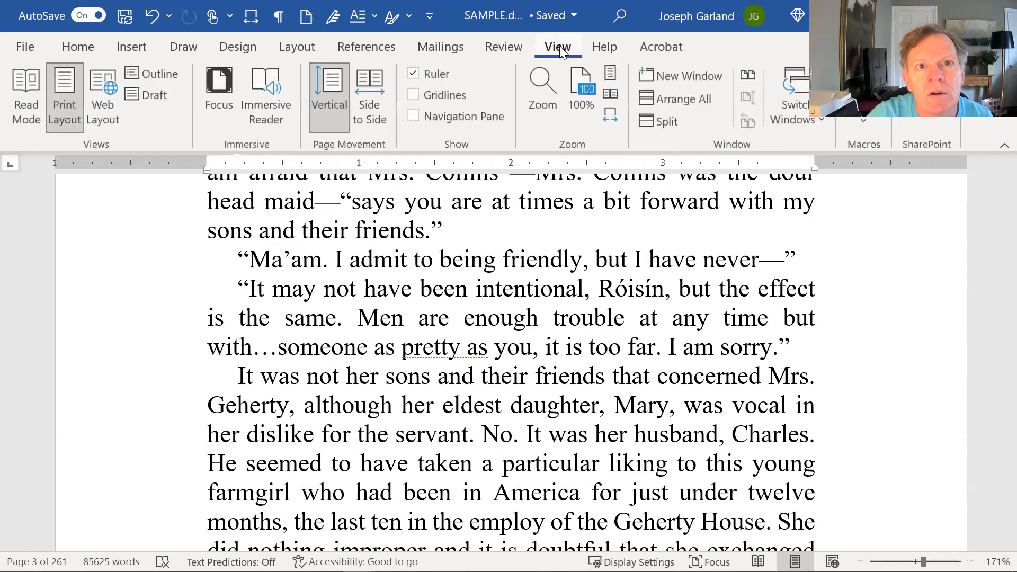
left_click(369, 101)
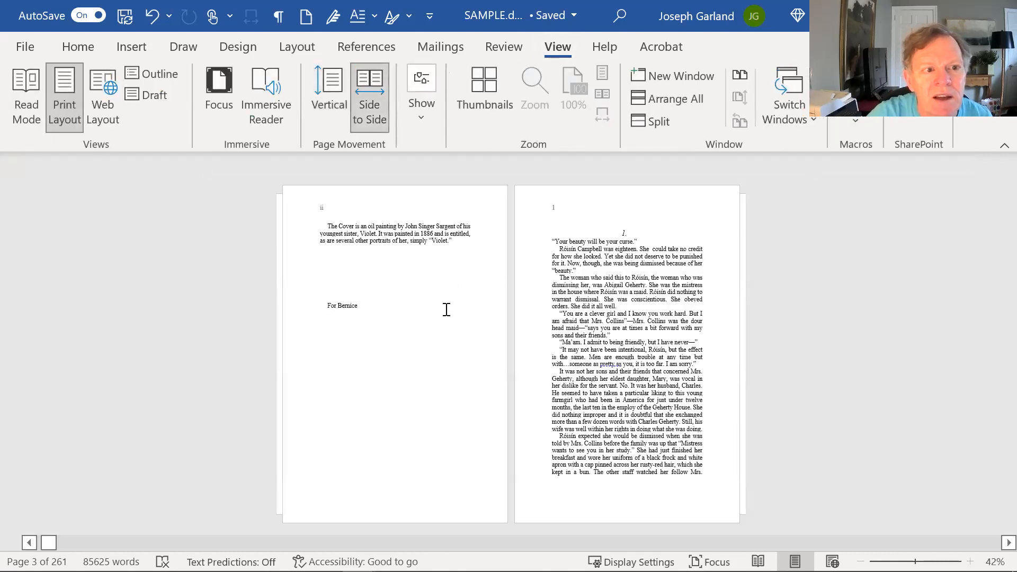
scroll(390, 251, "down", 1)
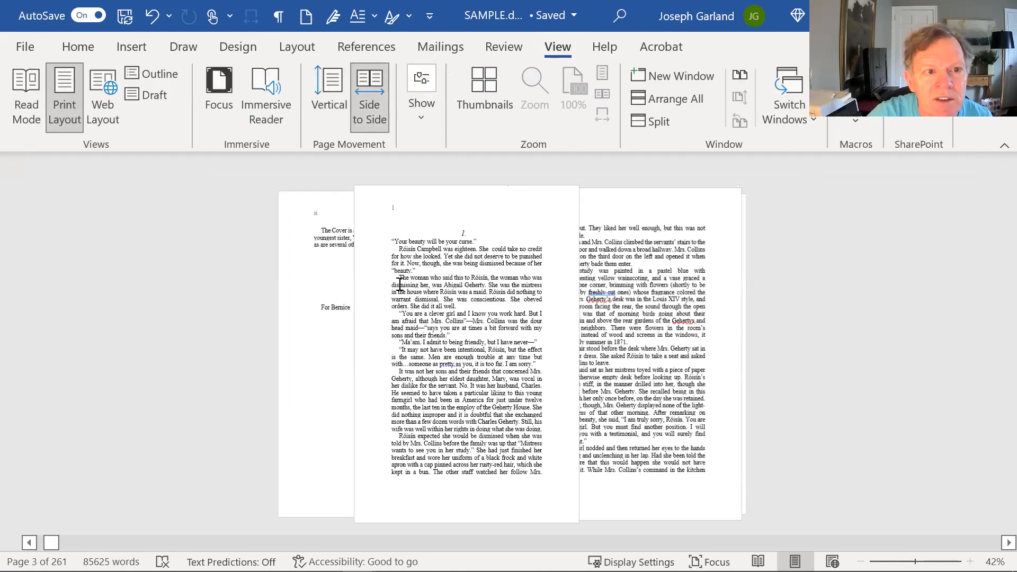
scroll(395, 284, "up", 1)
scroll(395, 284, "down", 1)
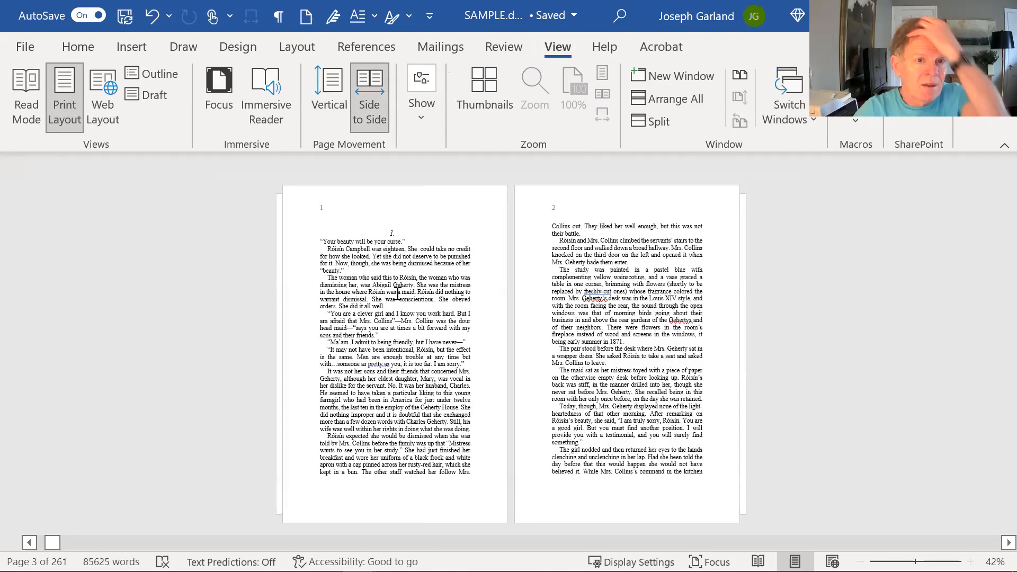
scroll(549, 269, "down", 1)
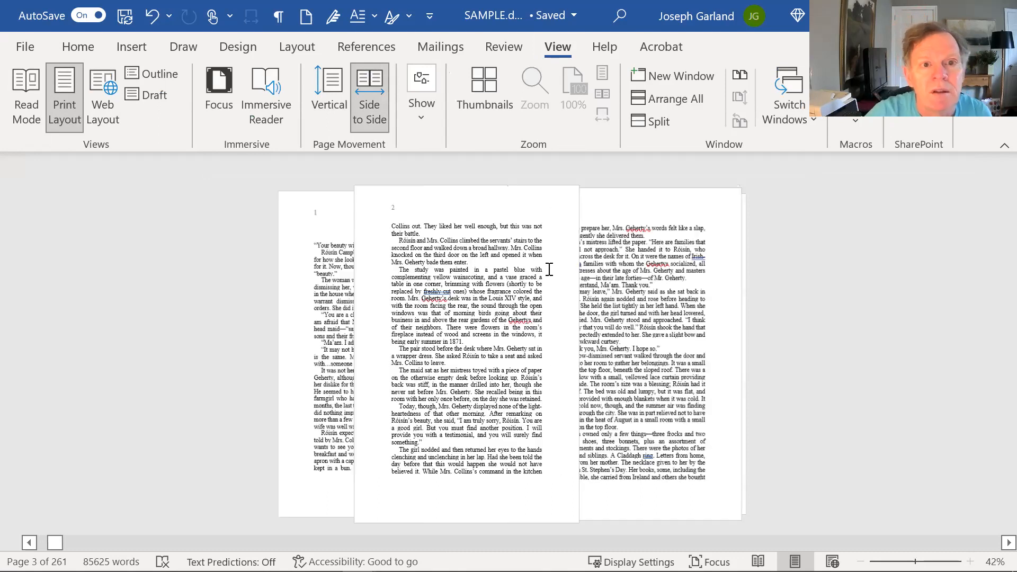
scroll(579, 259, "down", 1)
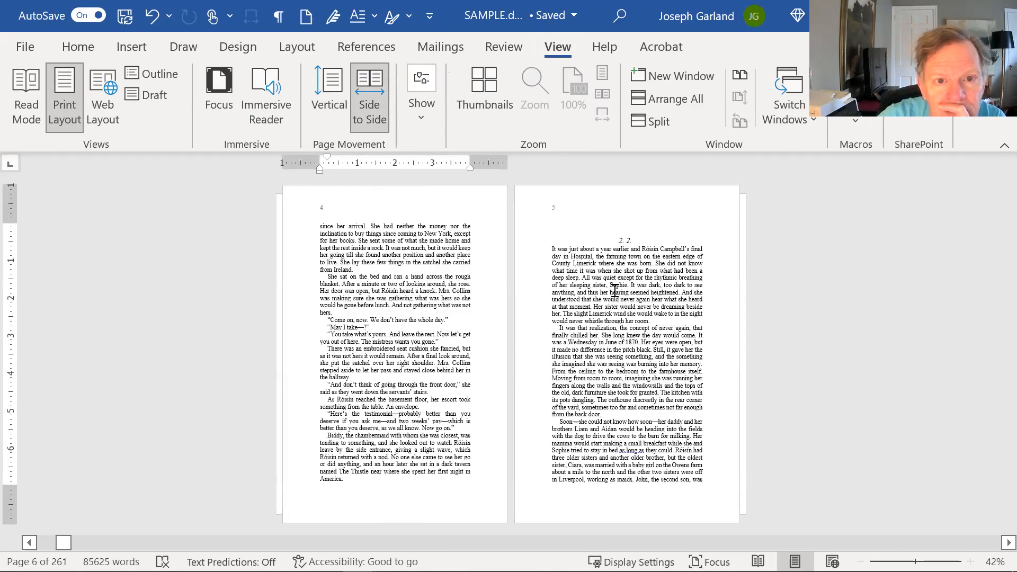
scroll(615, 291, "up", 1)
scroll(612, 286, "up", 1)
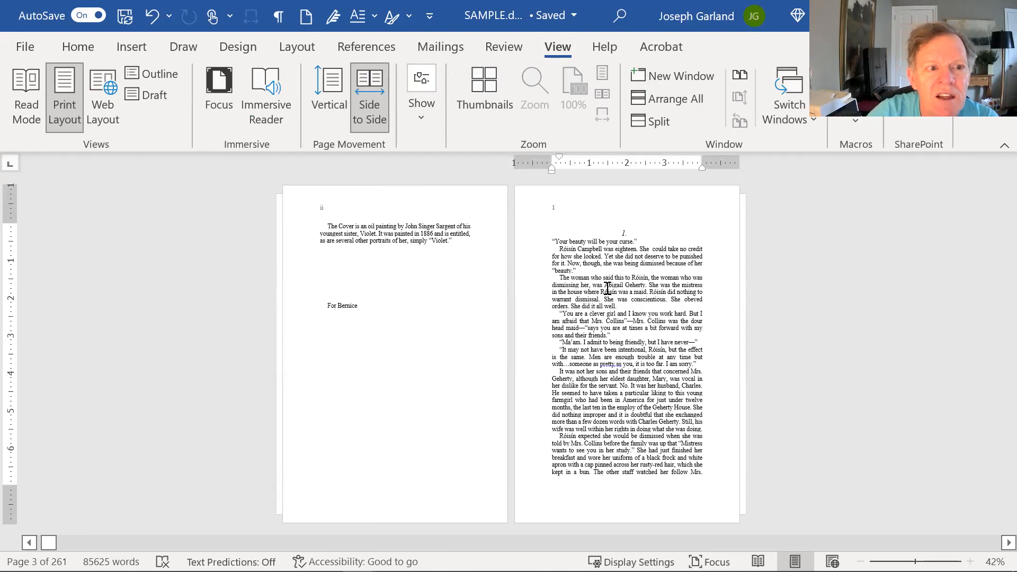
left_click(578, 242)
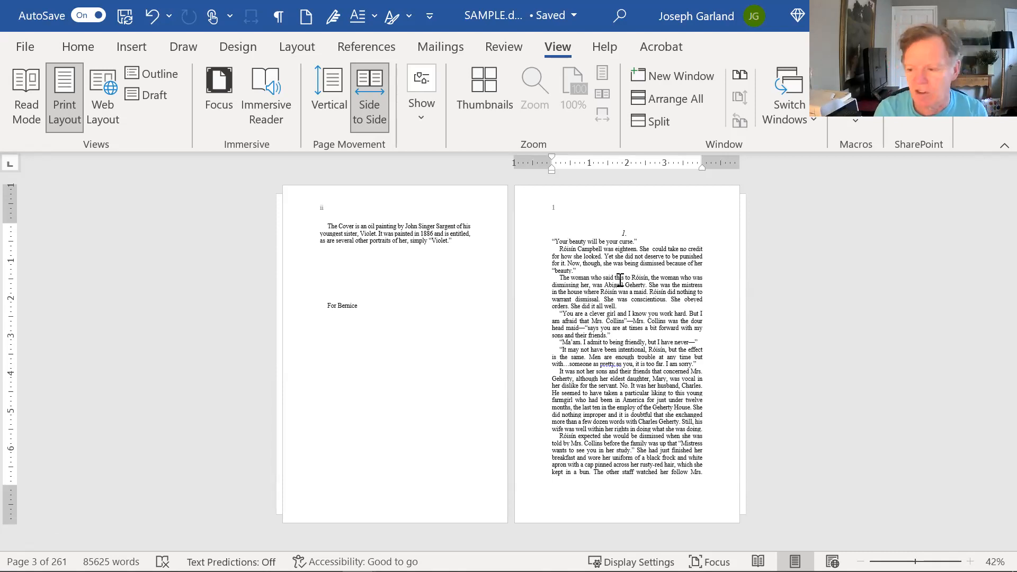
- In Page Setup, enable Different odd and even and Different first page for the whole document
left_click(298, 47)
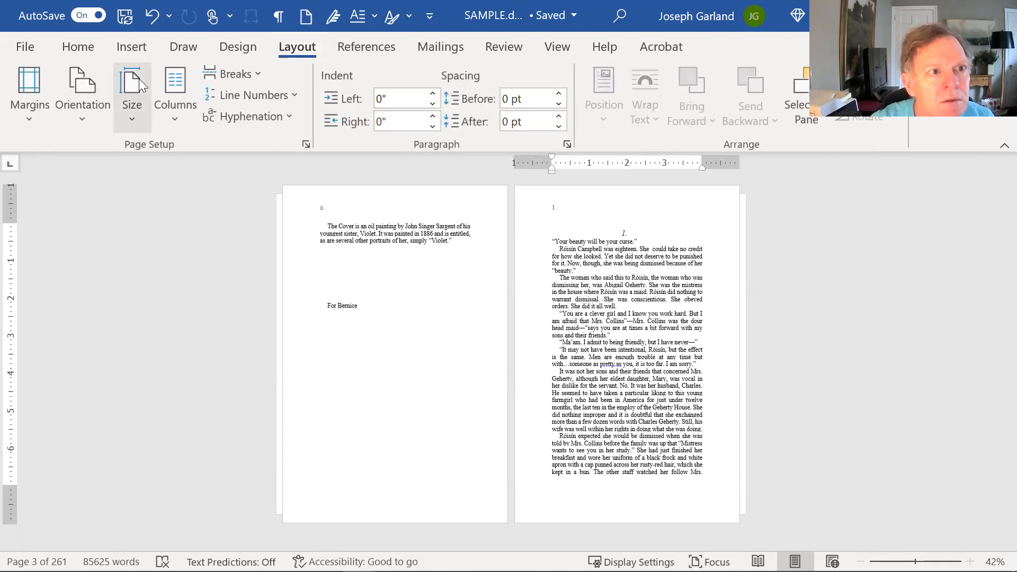
left_click(306, 145)
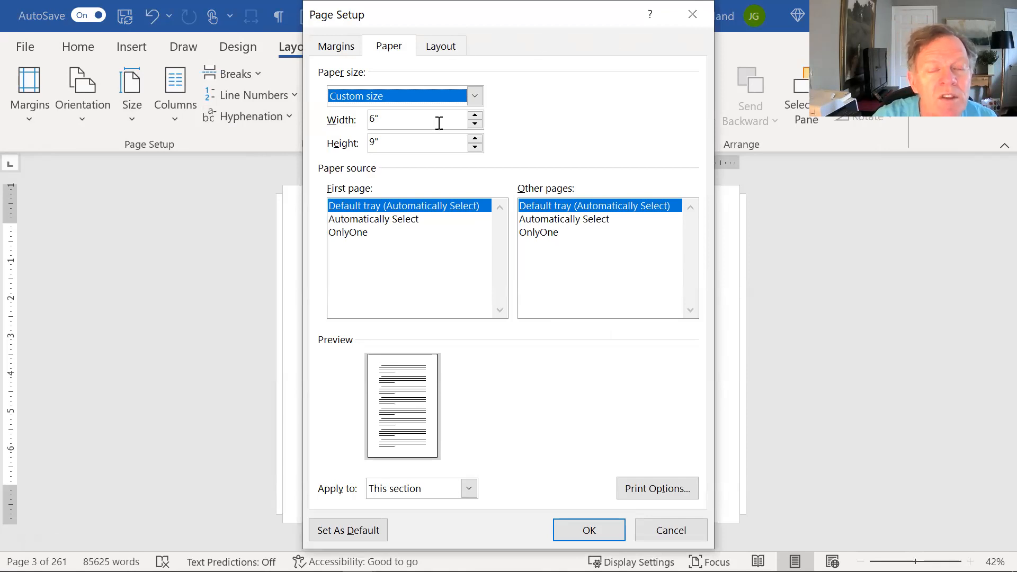
left_click(440, 50)
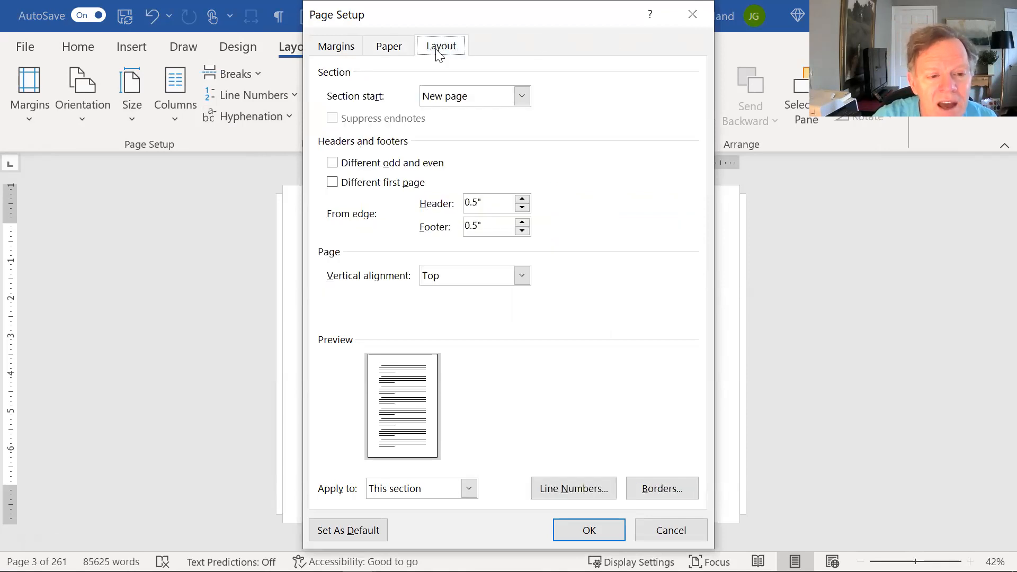
left_click(469, 487)
left_click(421, 534)
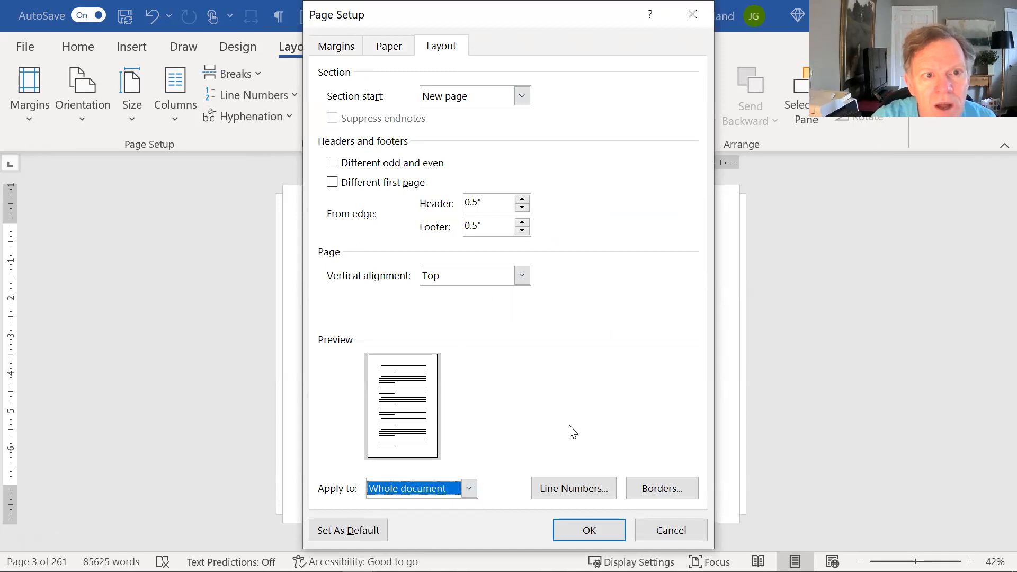
left_click(332, 163)
left_click(334, 183)
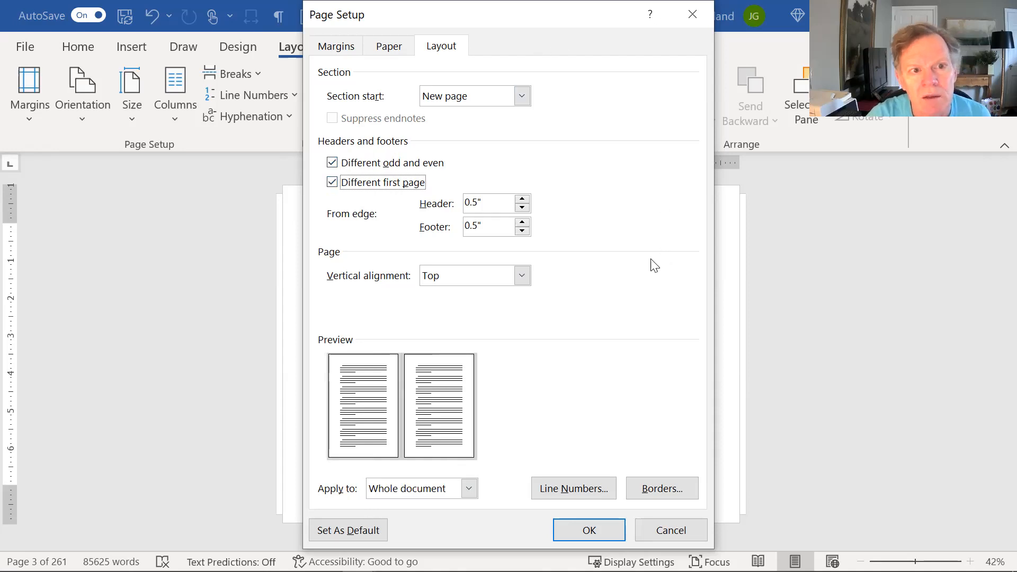
left_click(576, 529)
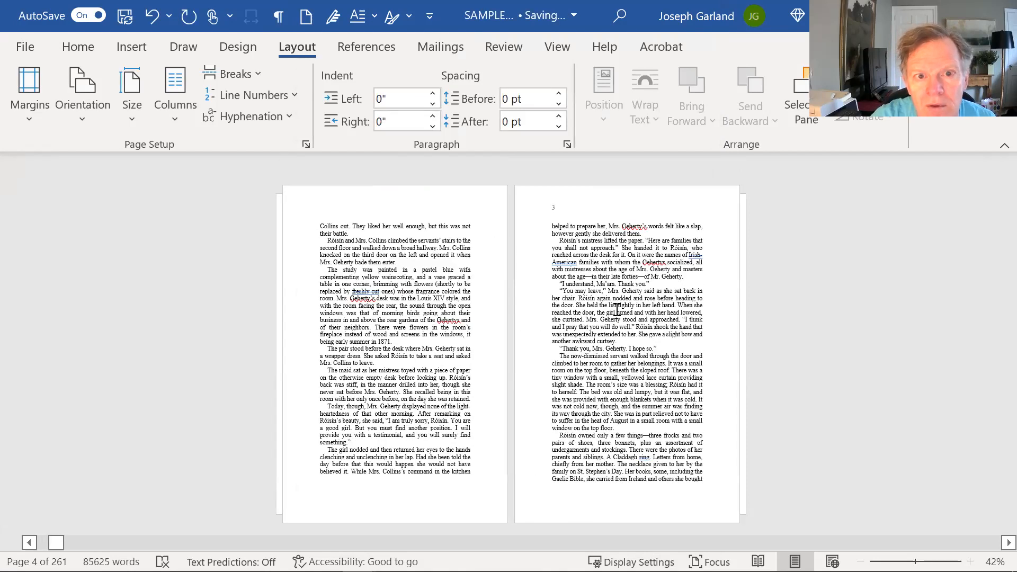
- Browse the spreads to confirm chapter 1's opening page lacks a header number while page 3 has one
scroll(618, 312, "down", 1)
scroll(617, 312, "down", 2)
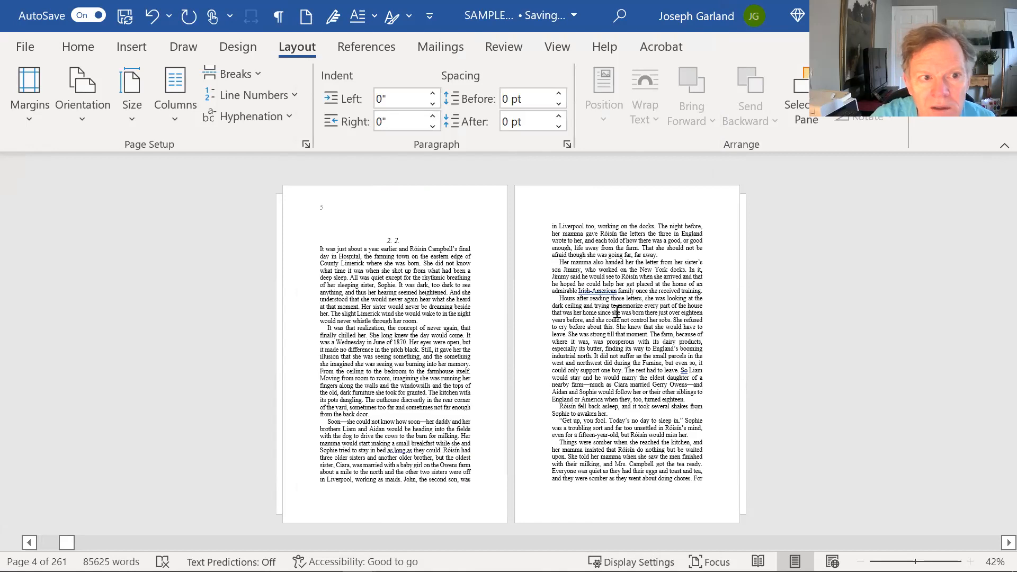
scroll(617, 312, "down", 2)
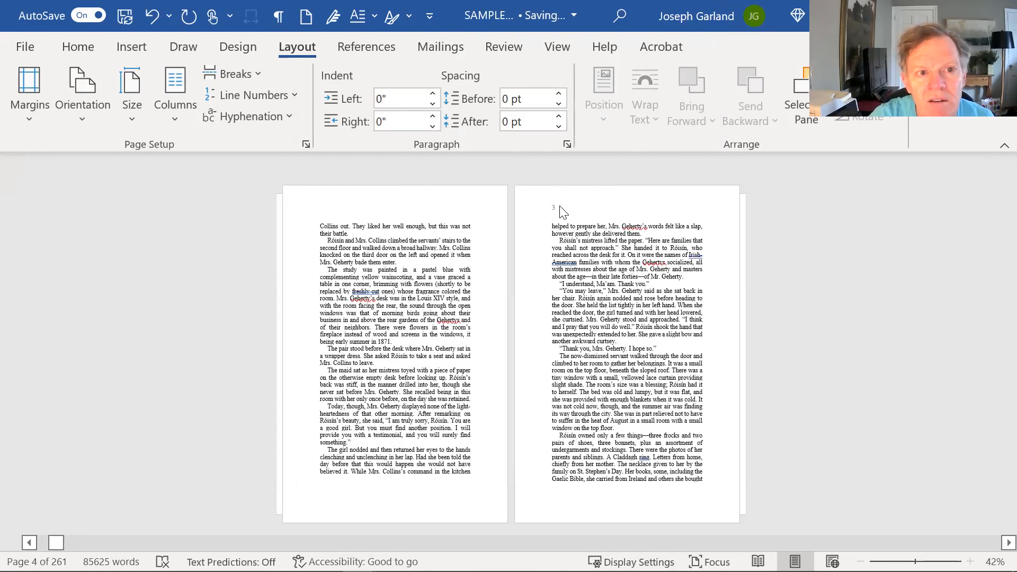
left_click(570, 266)
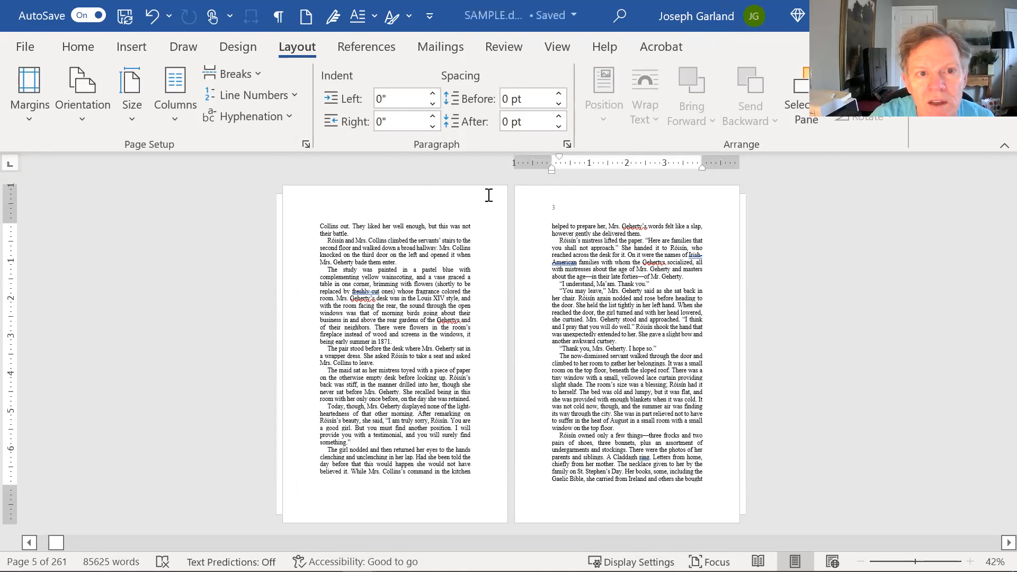
scroll(448, 200, "up", 1)
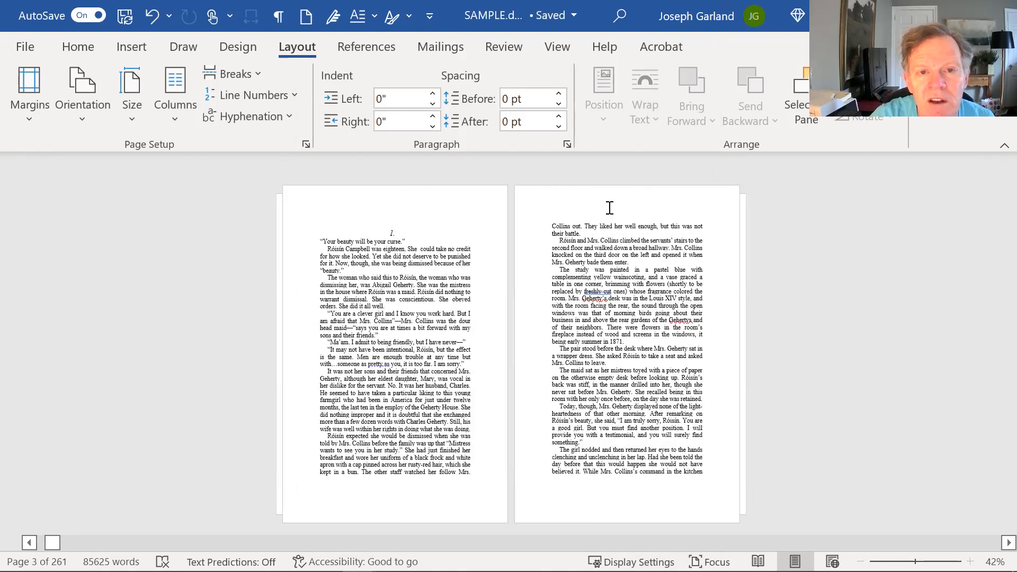
left_click(610, 208)
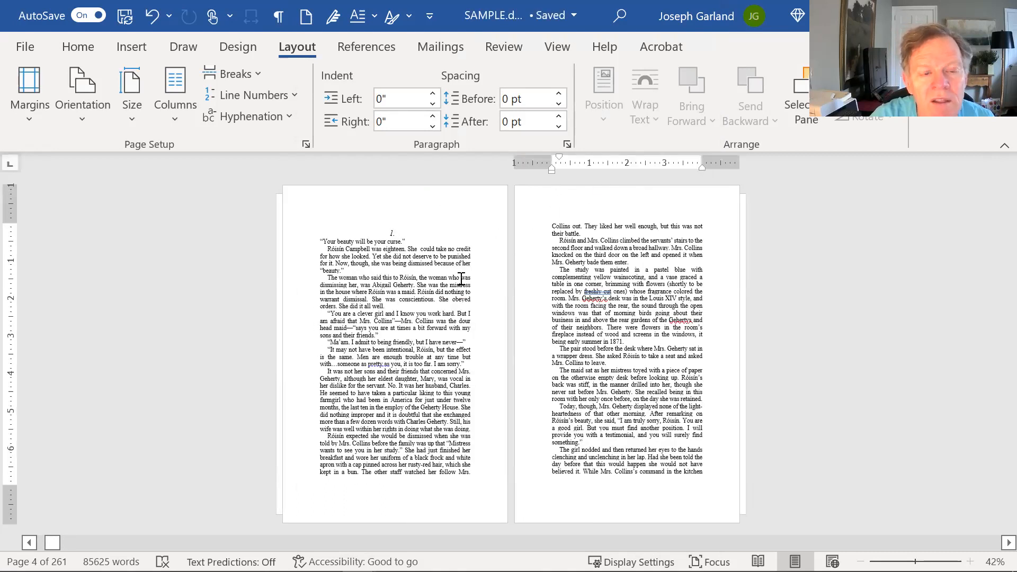
left_click(425, 227)
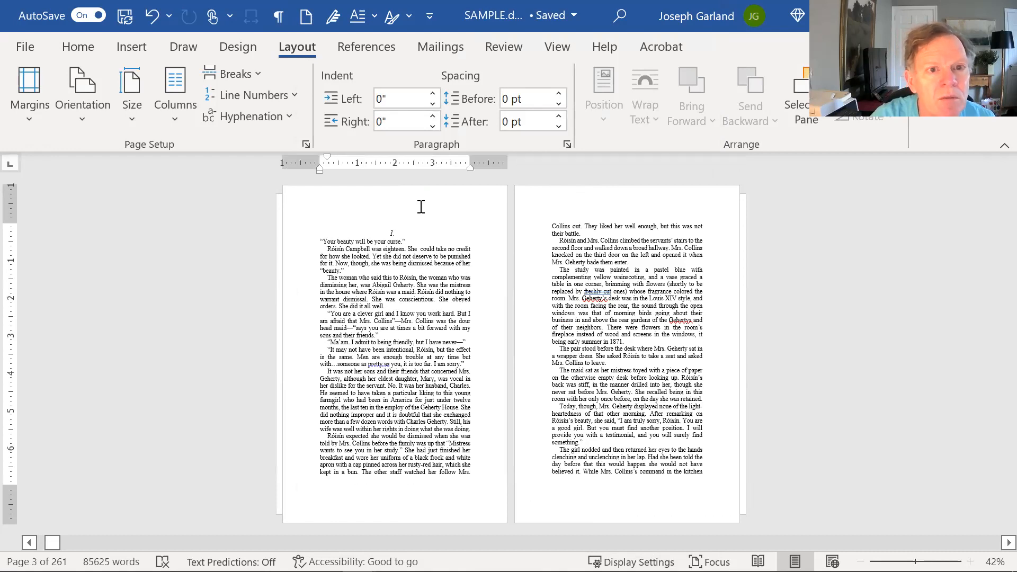
left_click(421, 207)
left_click(634, 286)
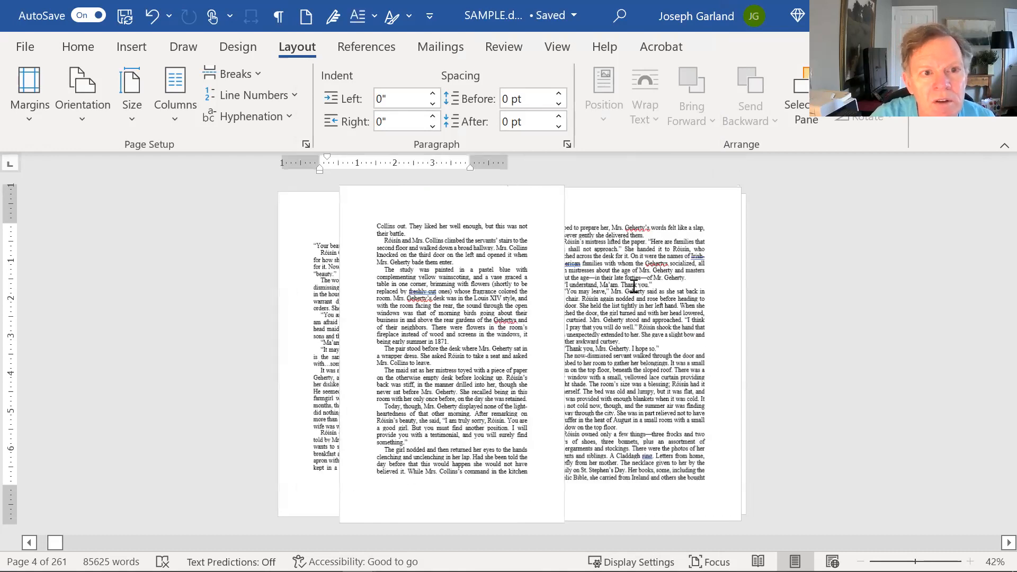
- Switch the page layout back to Vertical page movement
scroll(635, 286, "down", 2)
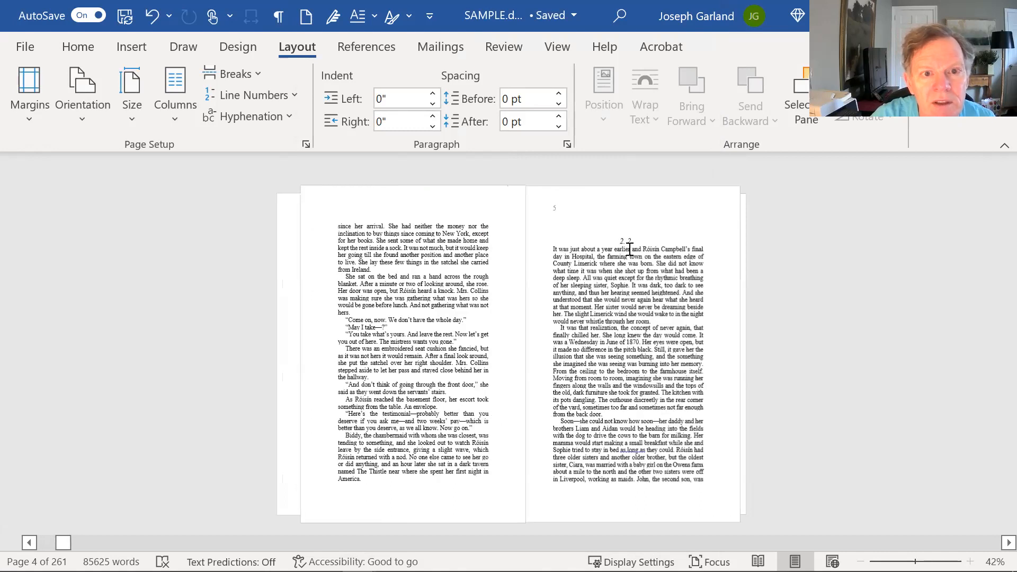
scroll(591, 216, "up", 2)
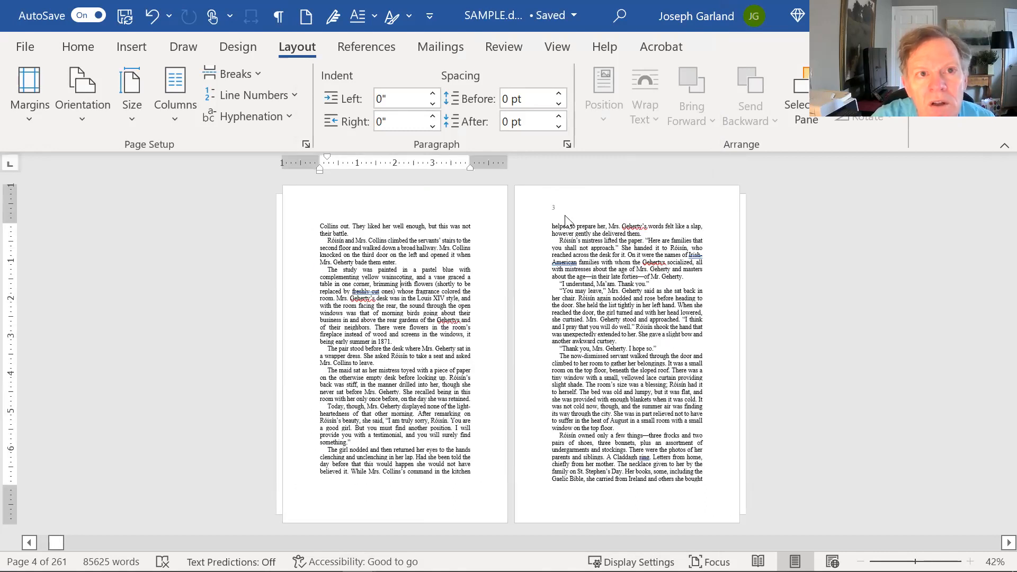
left_click(557, 50)
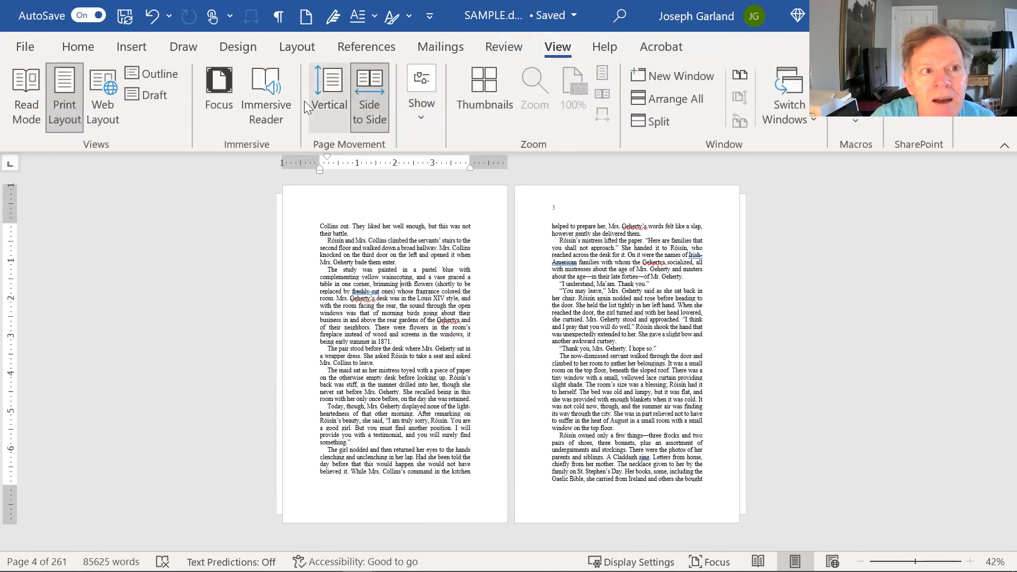
left_click(327, 87)
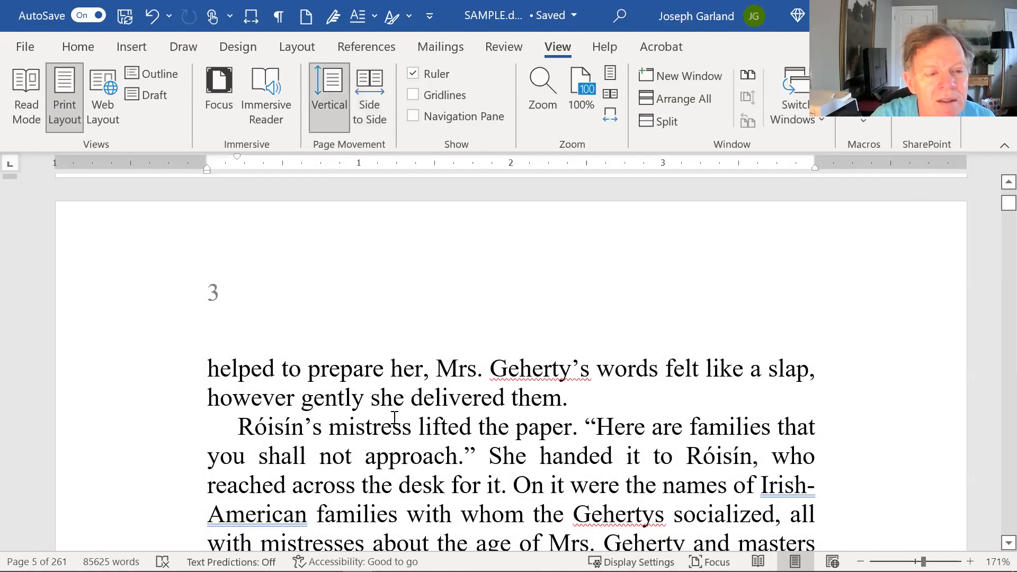
- Open Section 2's odd-page header showing page number 3 for editing, with Home formatting tools shown
double_click(212, 293)
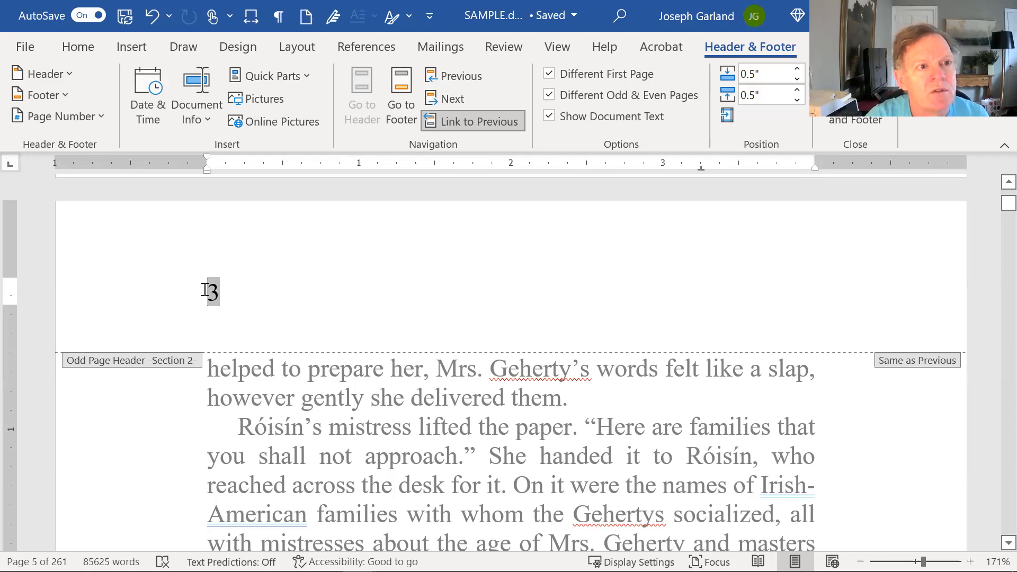
left_click(78, 47)
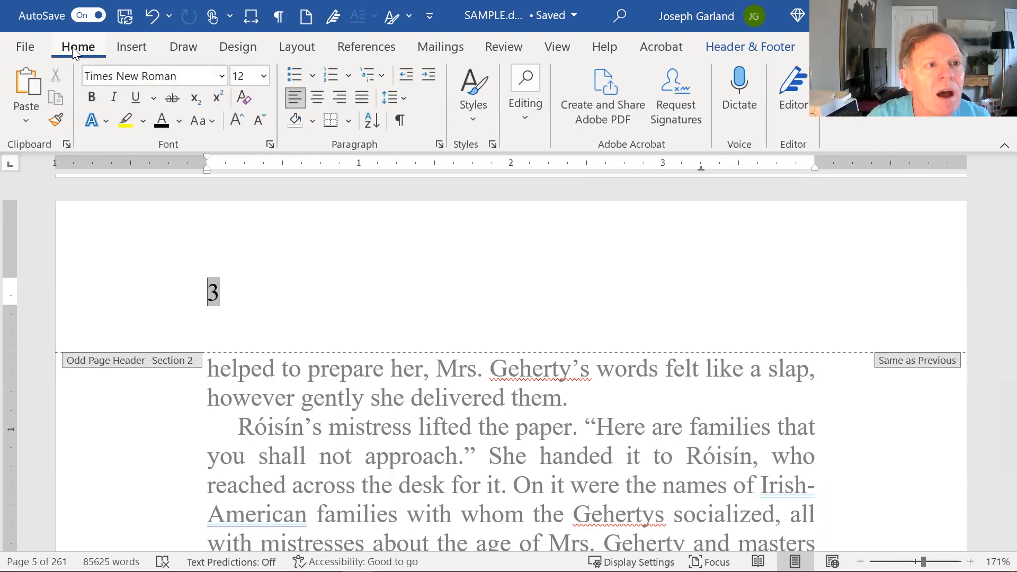
- Clear the odd header's old tab stops and add a 2" centre stop and a 4" right stop
left_click(439, 145)
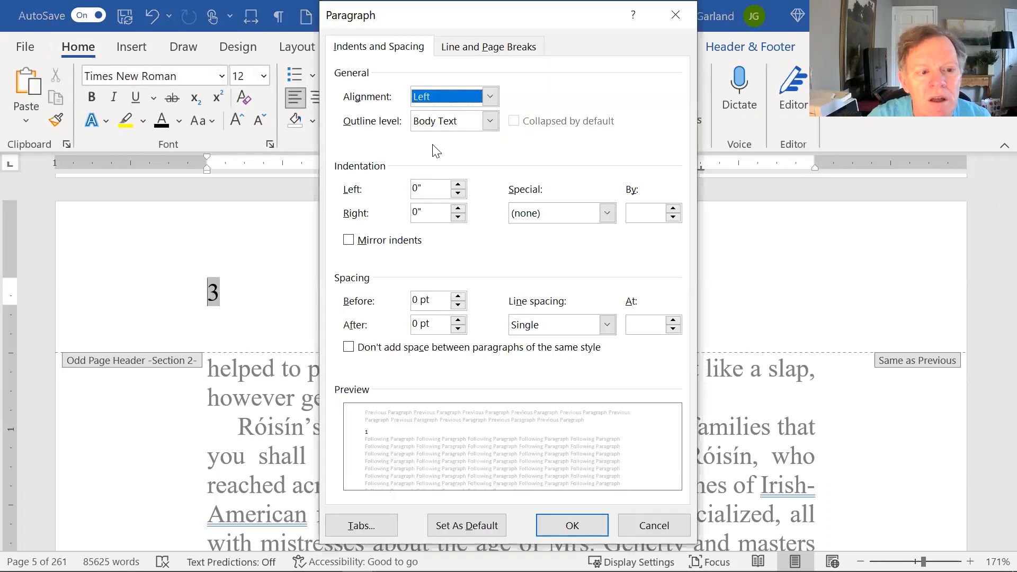
left_click(364, 527)
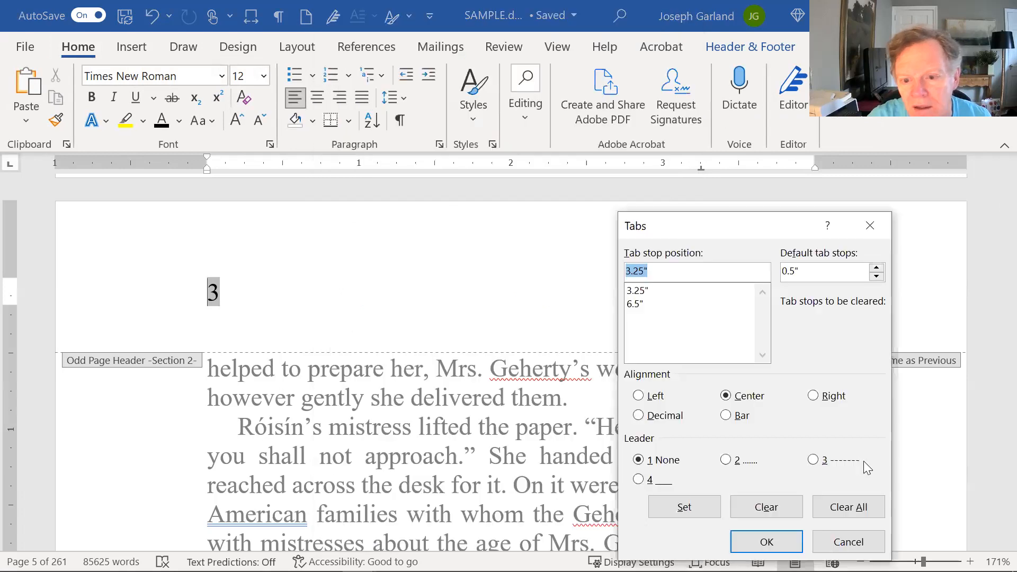
left_click(848, 507)
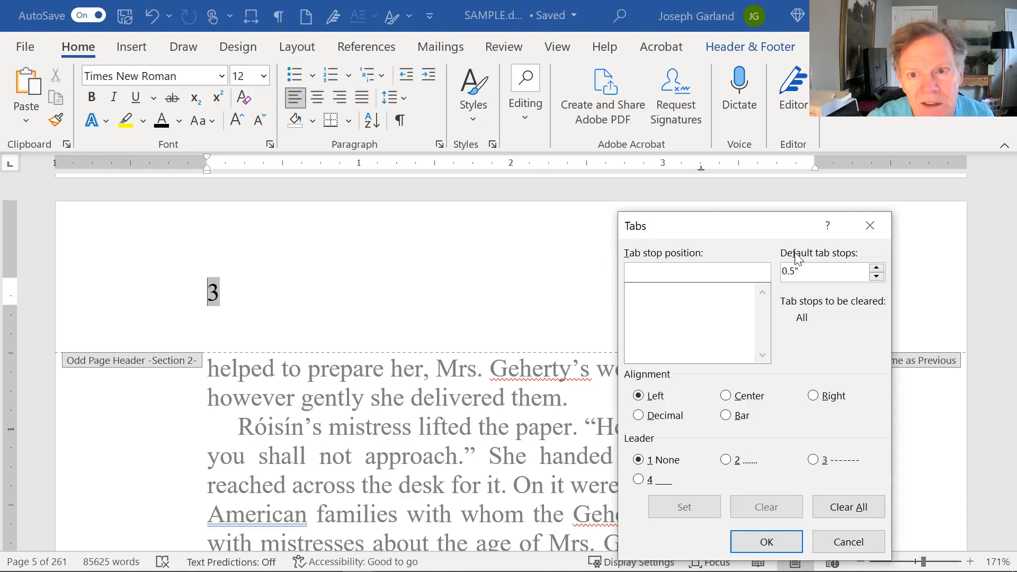
left_click(841, 513)
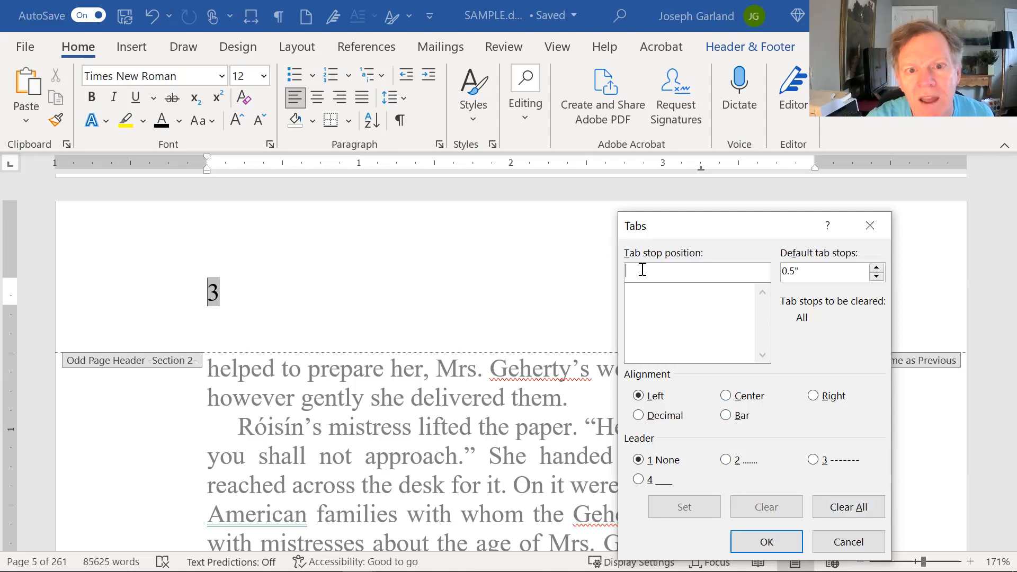
type("2")
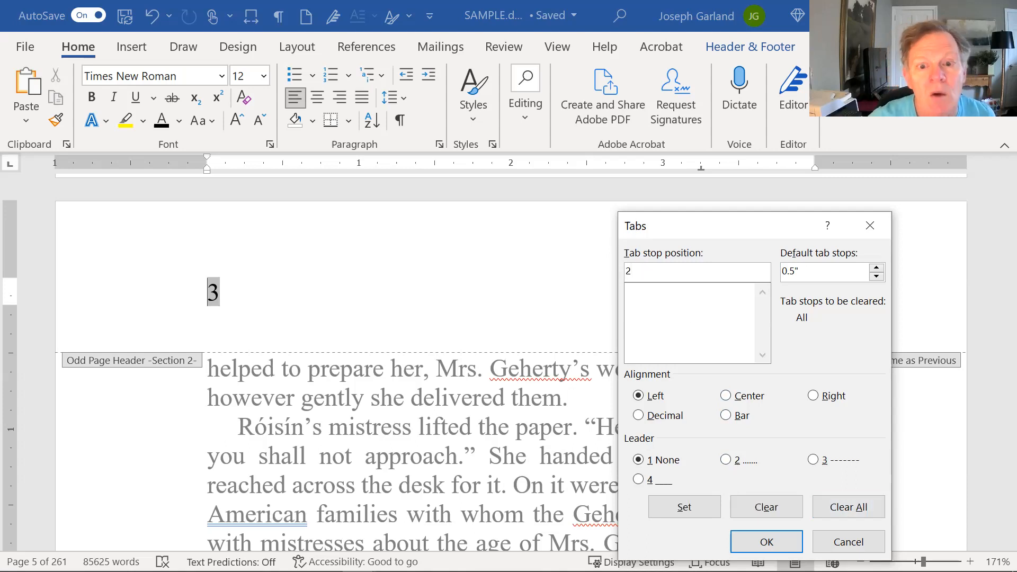
left_click(726, 398)
left_click(689, 504)
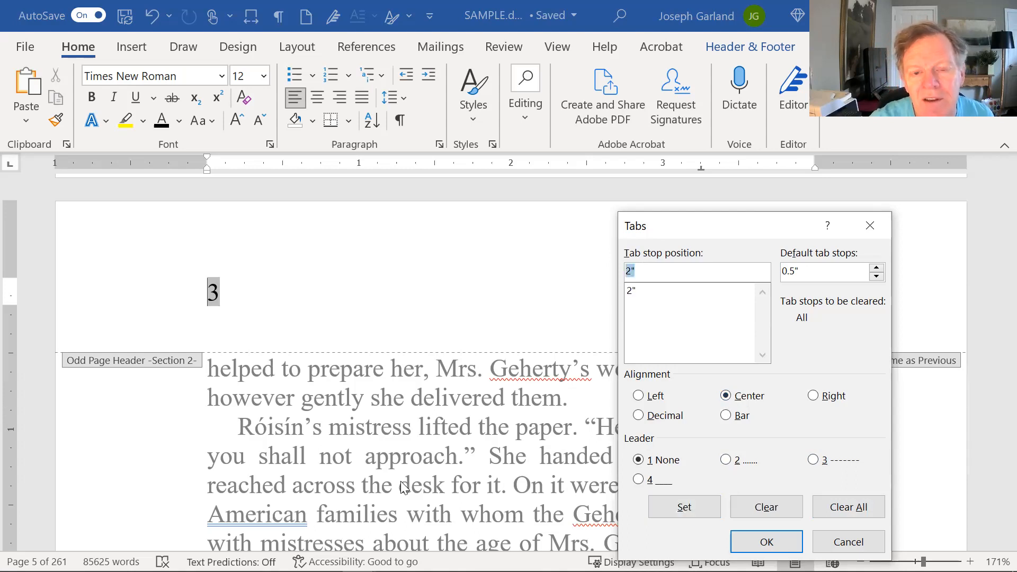
type("4")
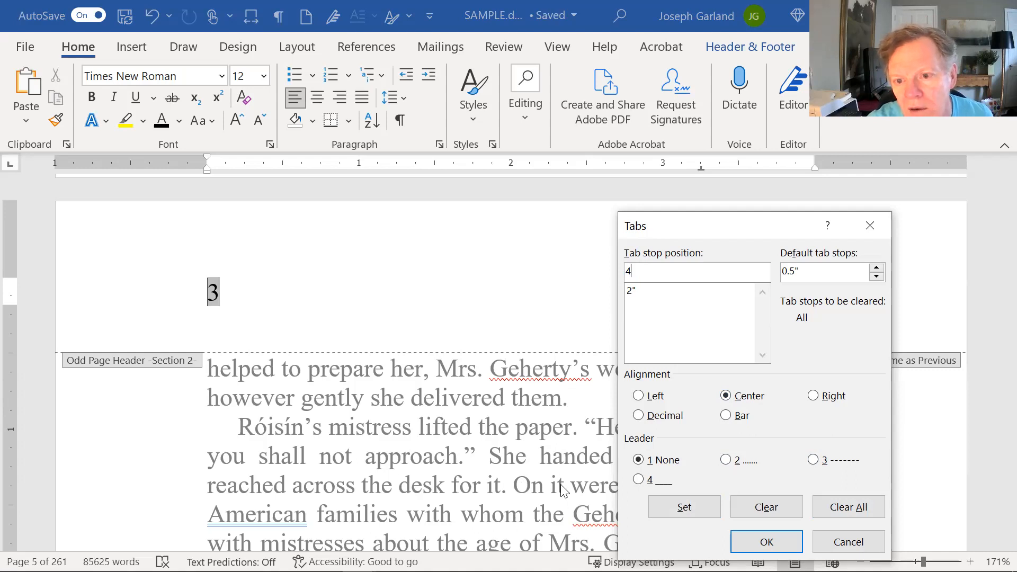
left_click(826, 396)
left_click(694, 509)
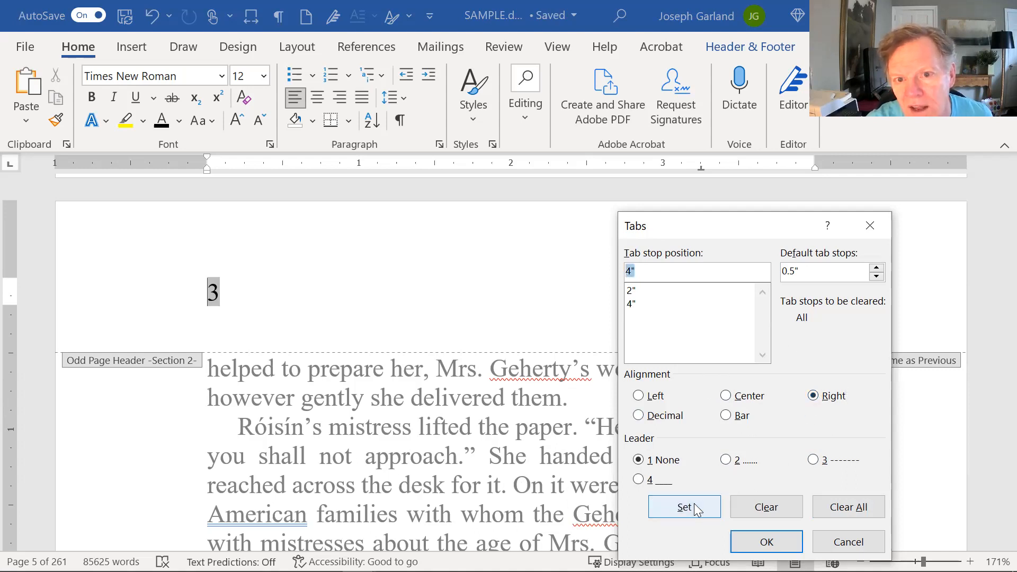
left_click(767, 542)
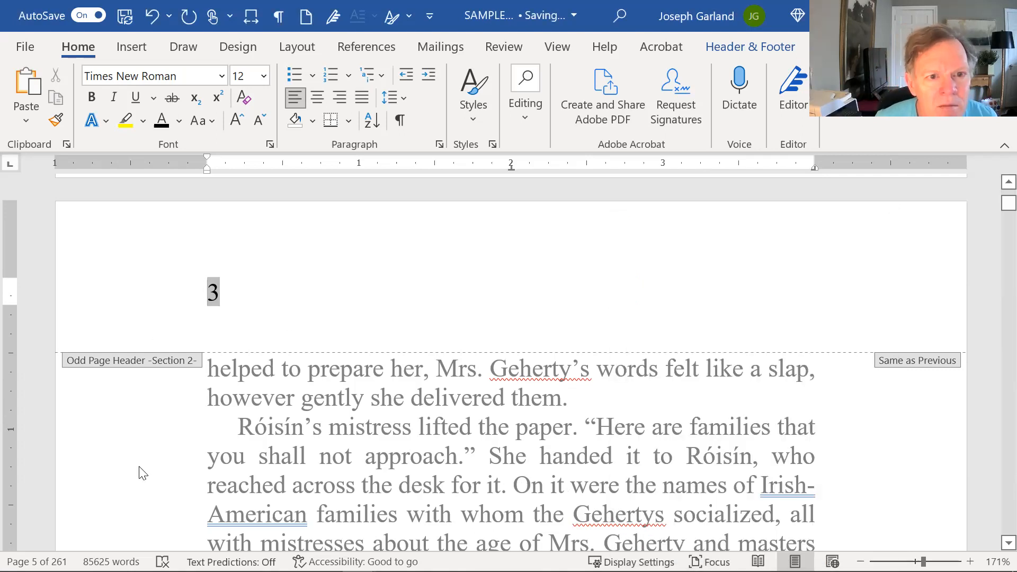
- Centre the author's name in the odd header, put '| ' before page number 3, and exit the header
key("Tab")
type("Ro")
key("BackSpace")
key("Tab")
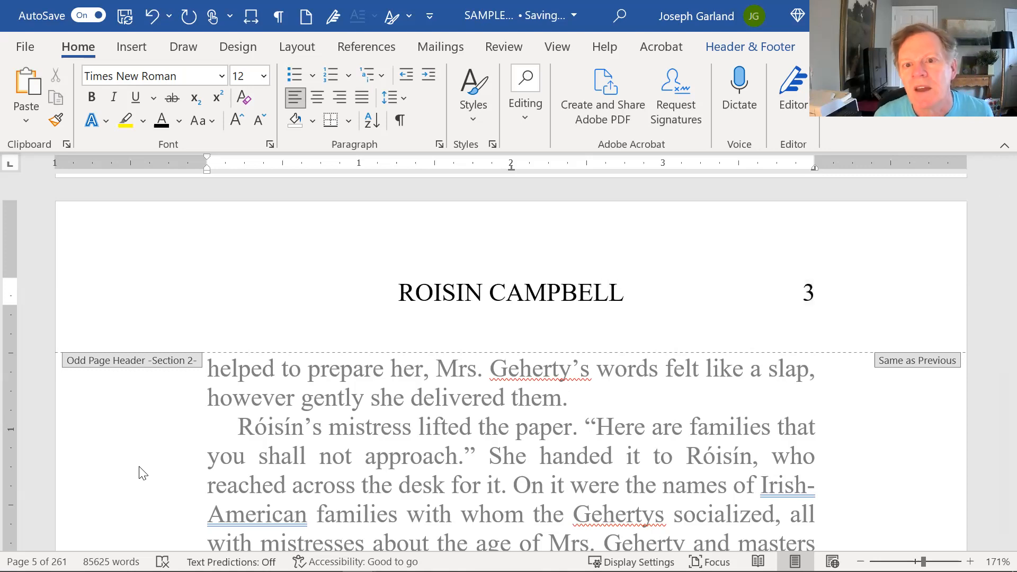
key("shift+End")
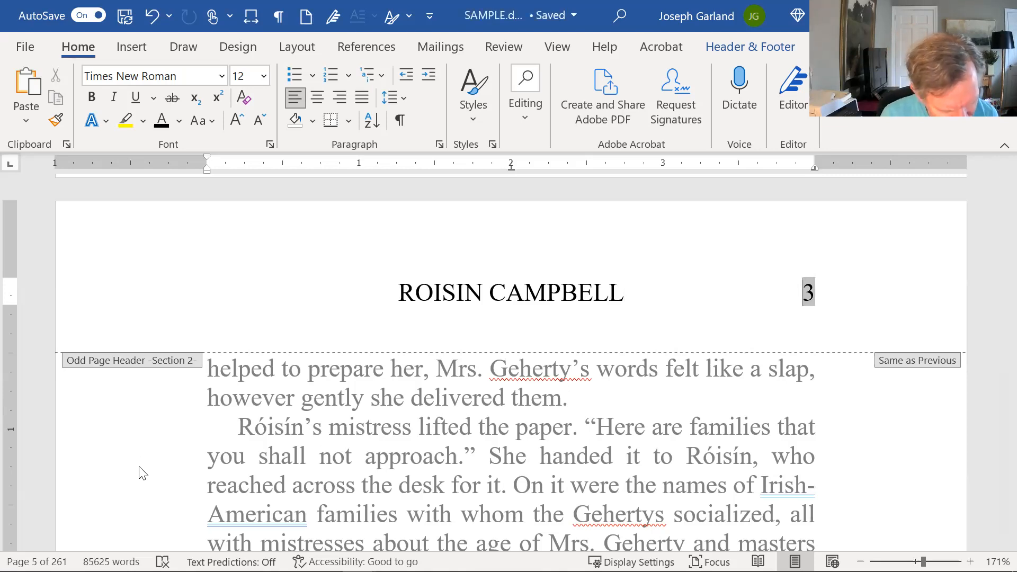
type("|")
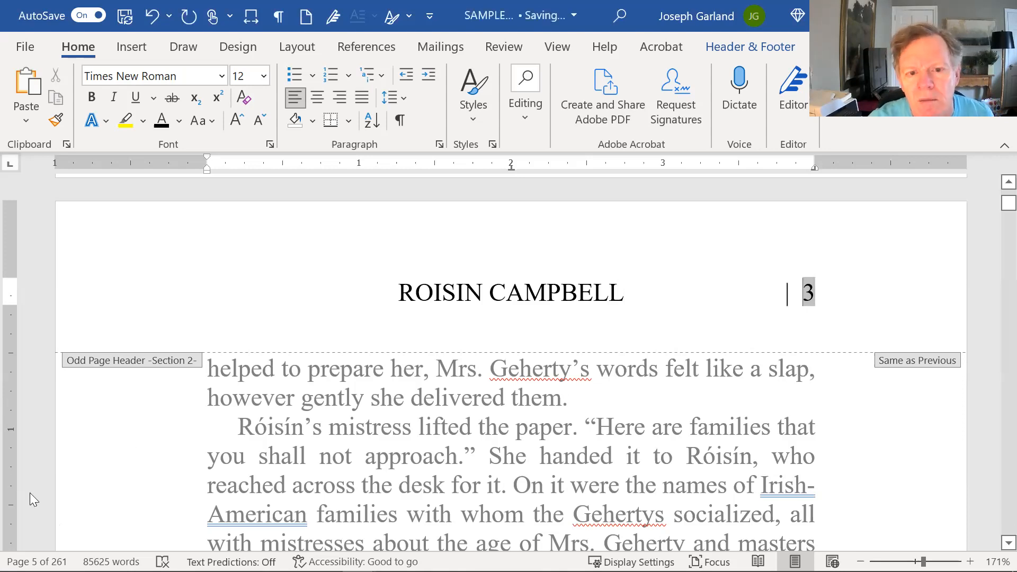
double_click(528, 432)
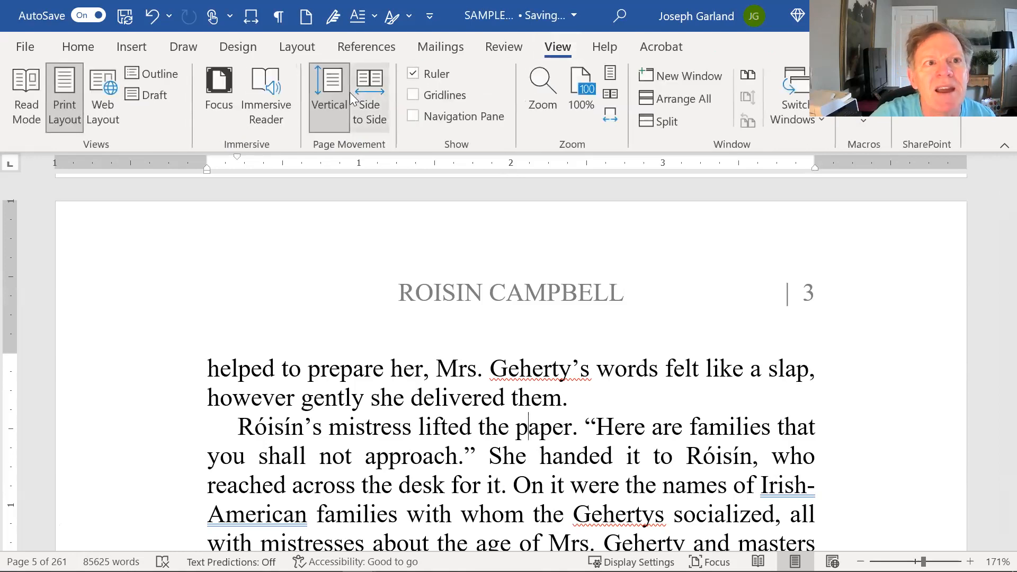
- View pages Side to Side, scroll to check the odd-page headers, then reopen Section 2's empty even-page header
left_click(378, 84)
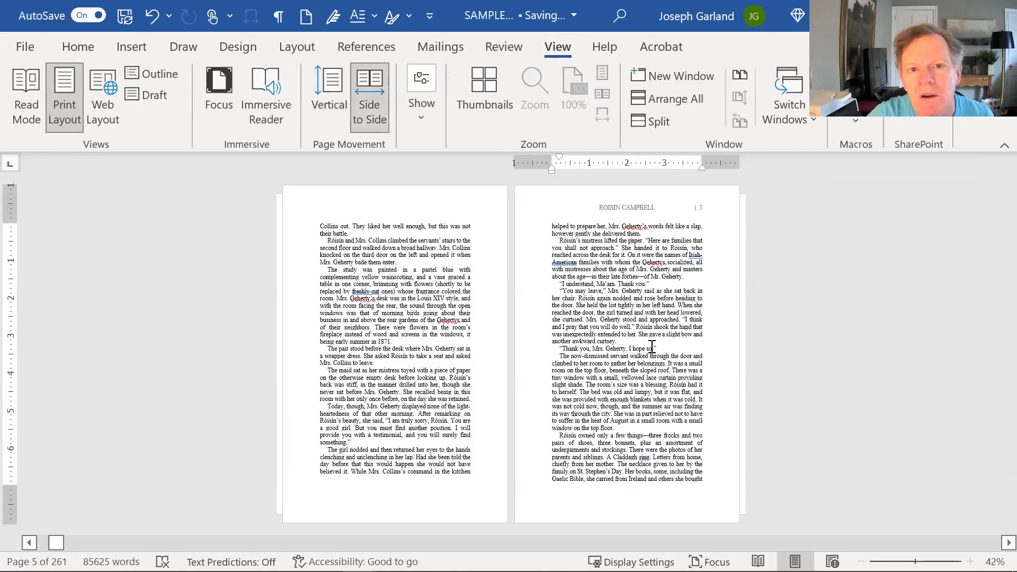
scroll(652, 347, "down", 1)
scroll(652, 348, "down", 1)
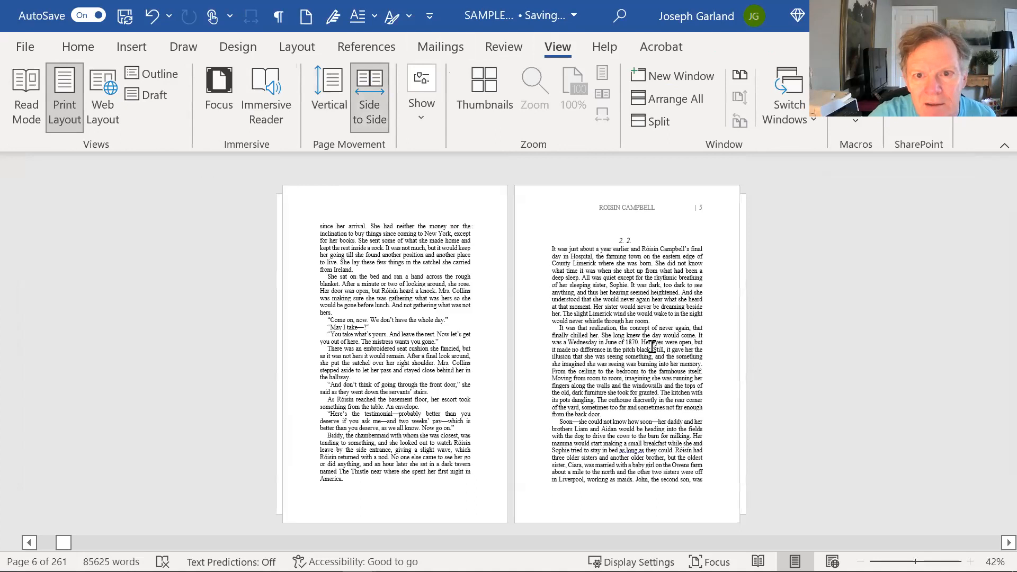
scroll(652, 347, "down", 1)
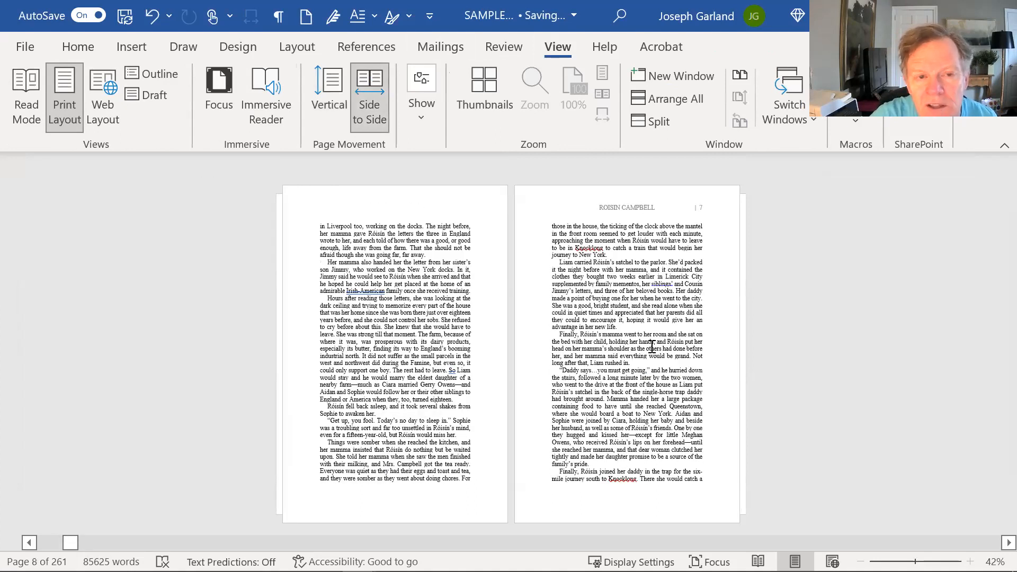
scroll(652, 347, "down", 1)
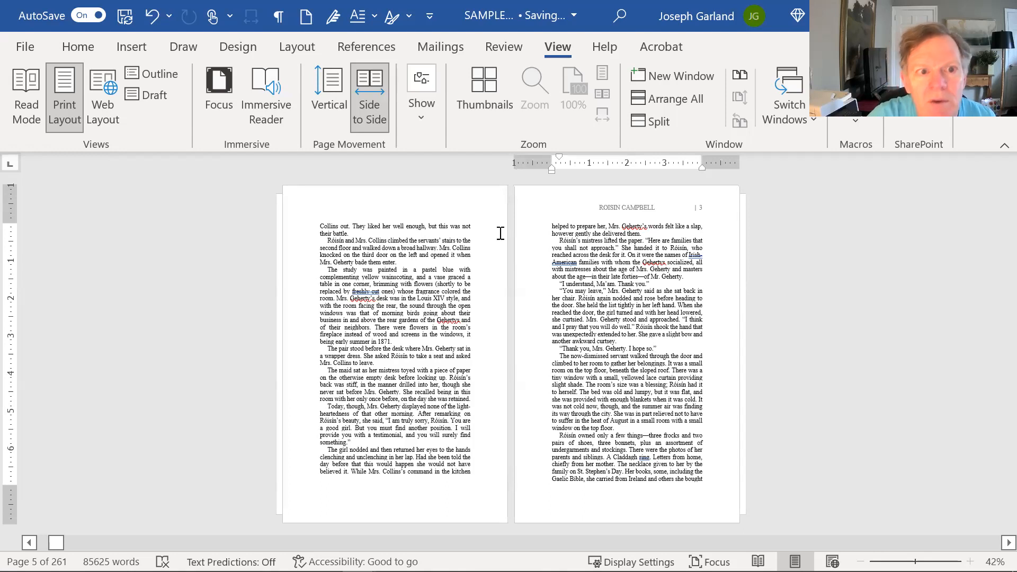
double_click(402, 207)
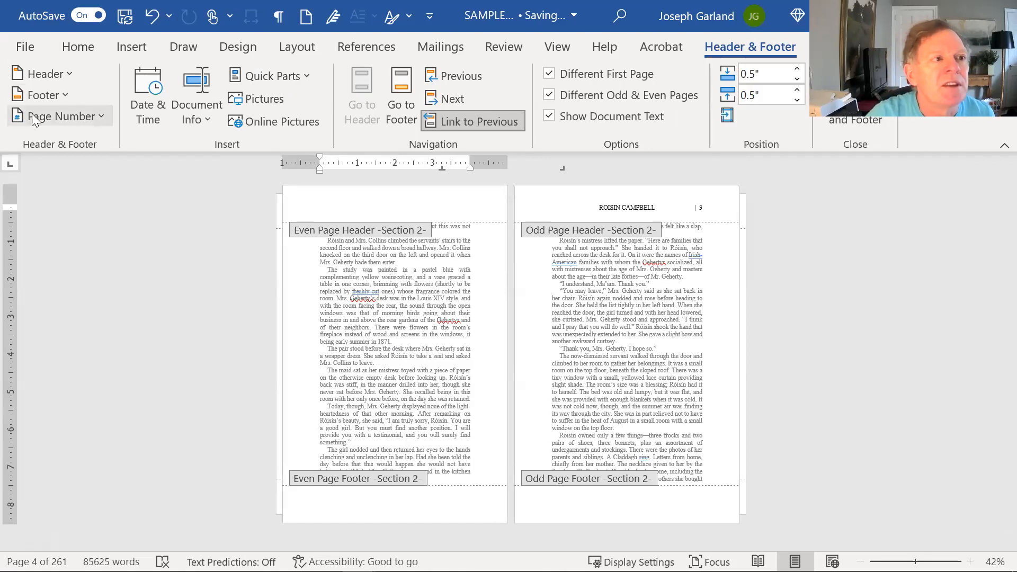
- Insert a plain page number 2 at the current position in the even-page header
left_click(69, 116)
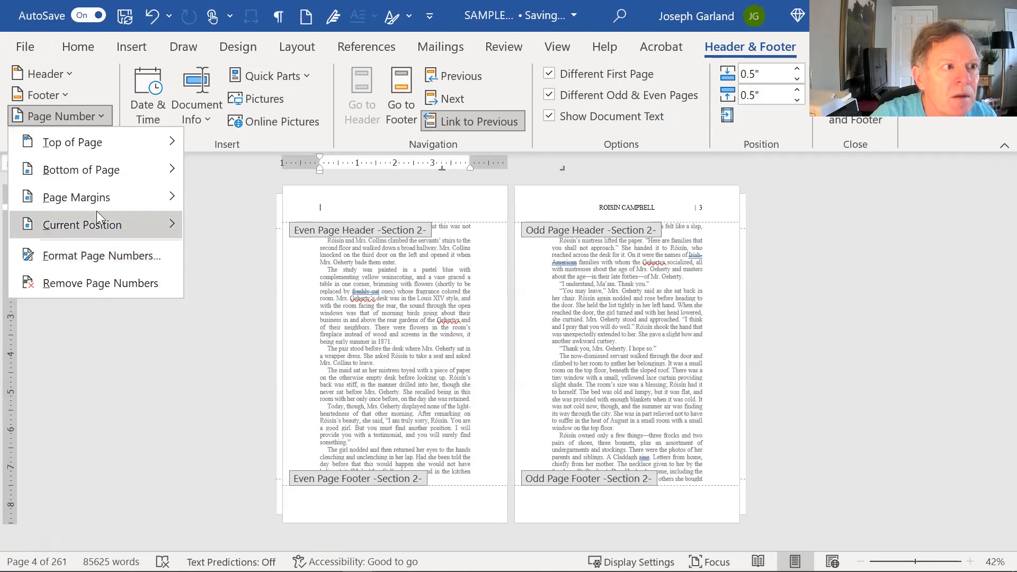
mouse_move(97, 212)
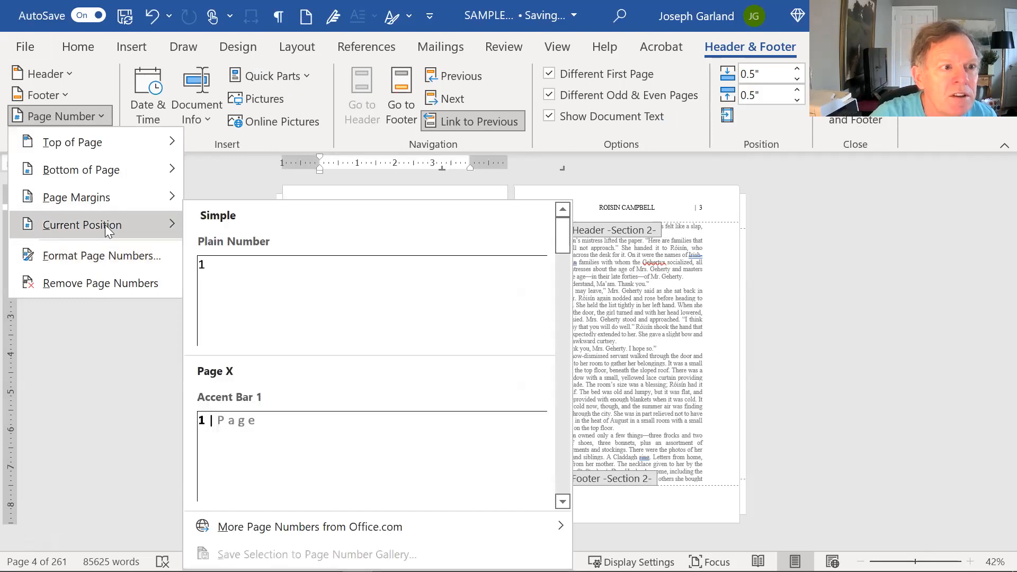
left_click(267, 288)
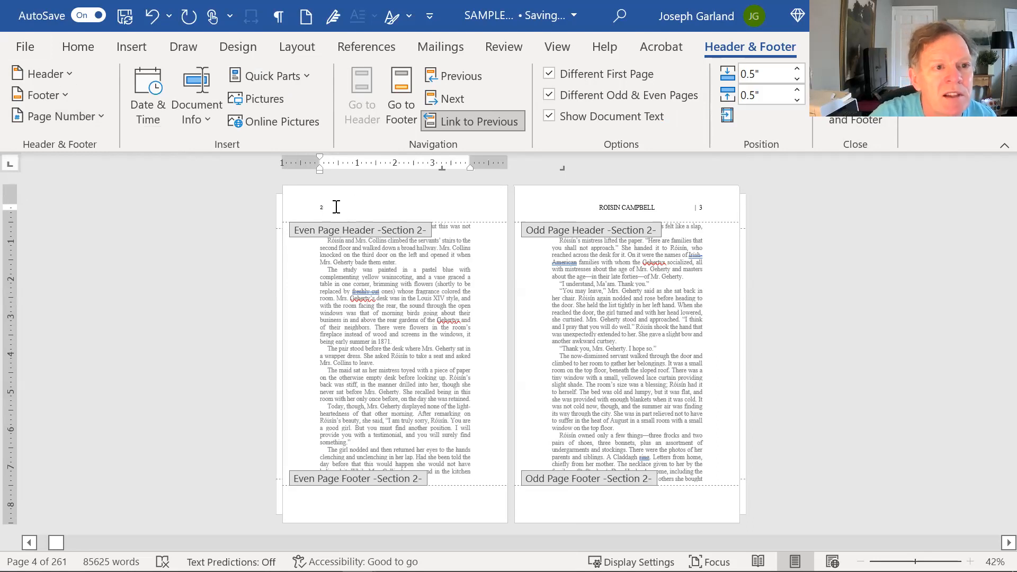
- Replace the even header's 3.25" and 6.5" tab stops with a single 2" centre stop
left_click(83, 55)
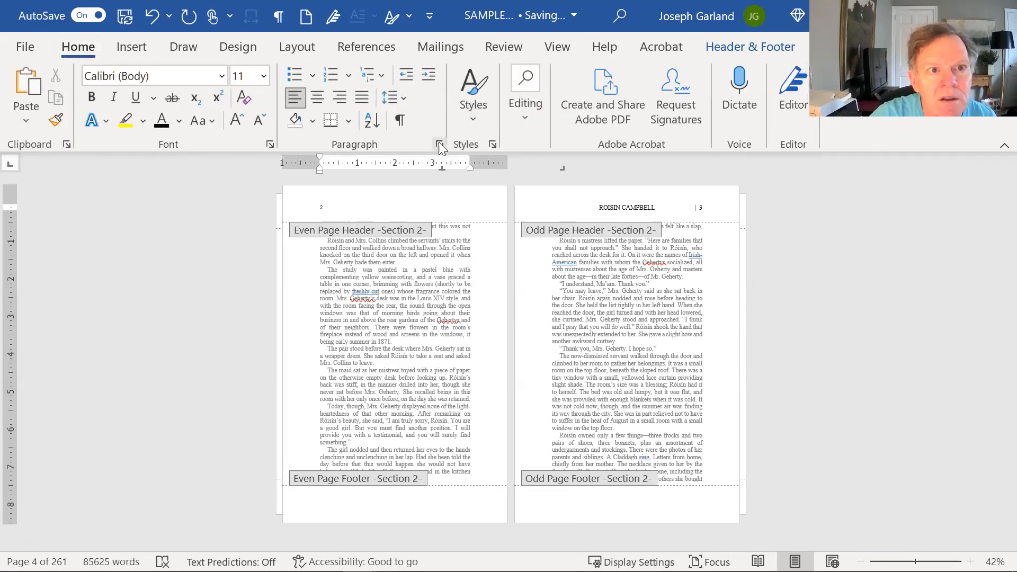
left_click(439, 144)
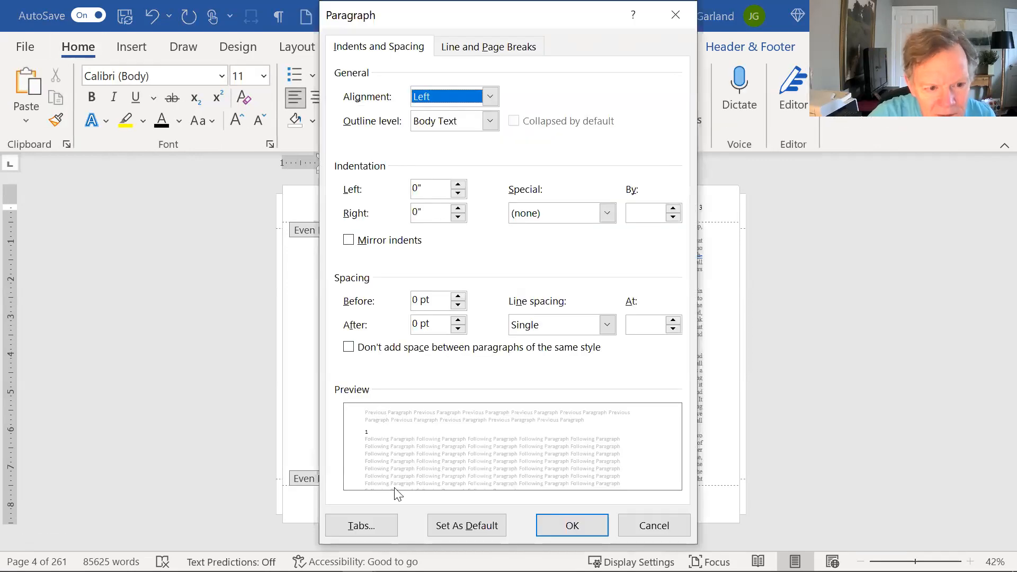
left_click(363, 530)
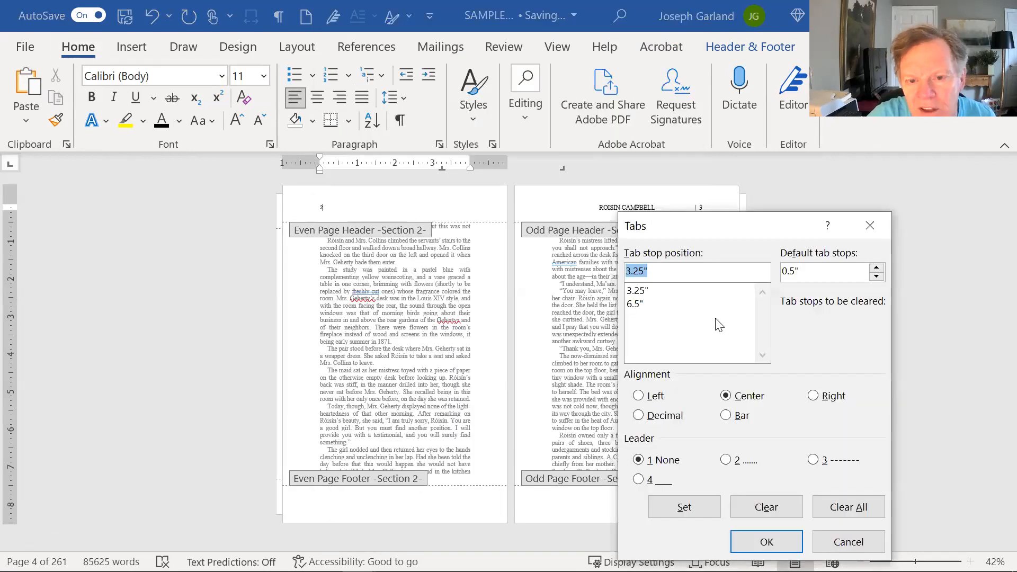
left_click(832, 504)
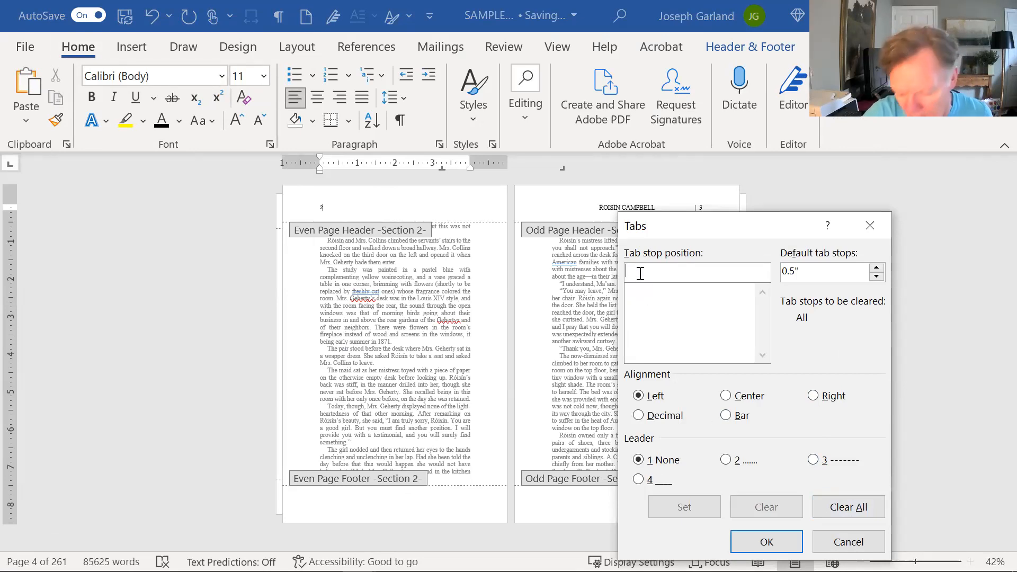
type("2")
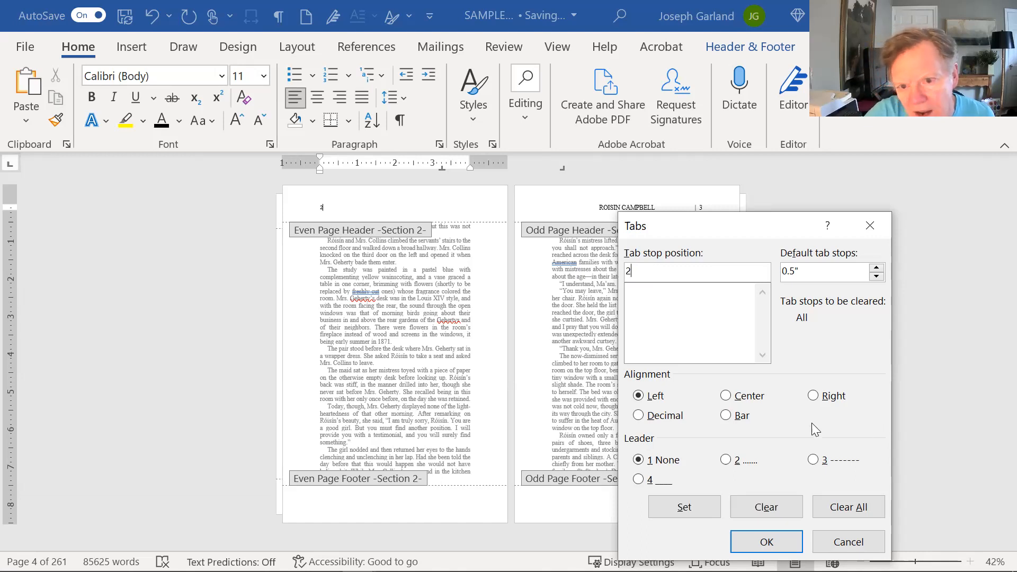
left_click(724, 397)
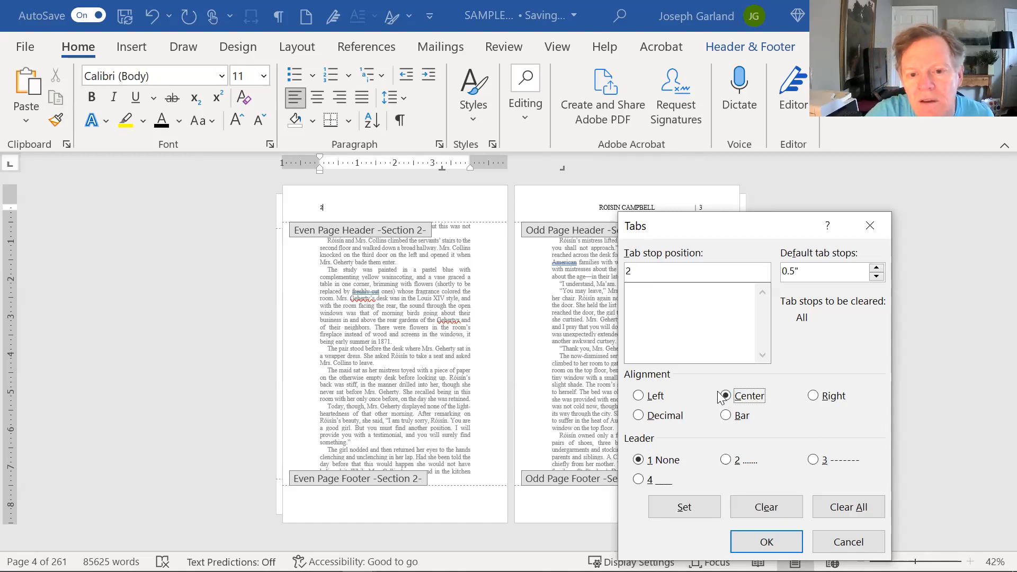
left_click(678, 509)
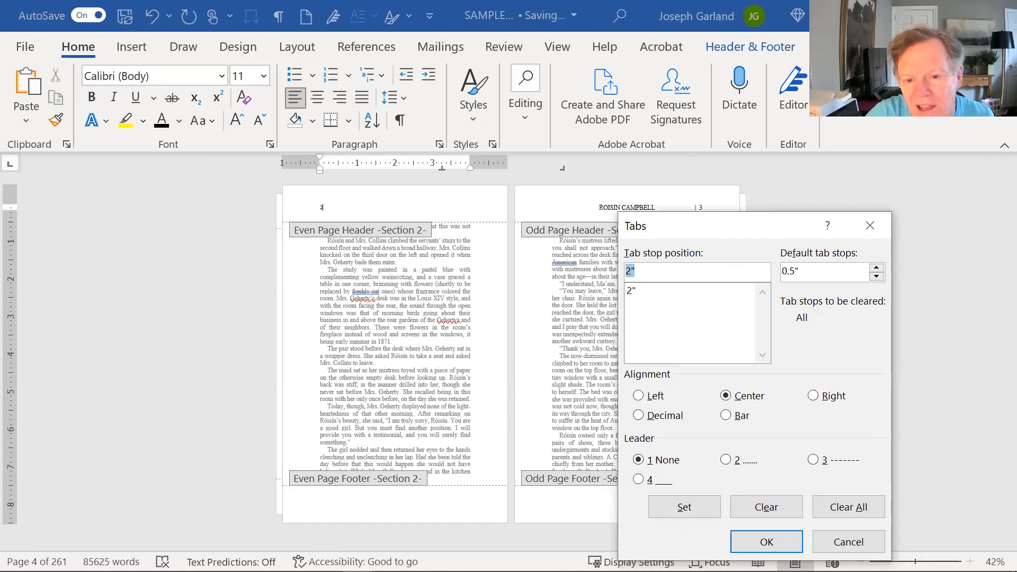
left_click(767, 542)
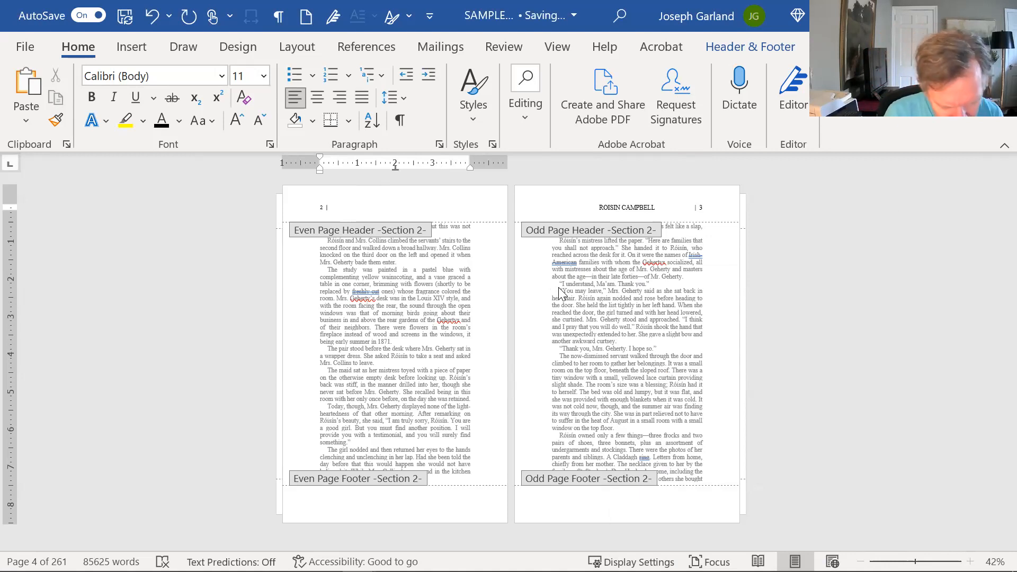
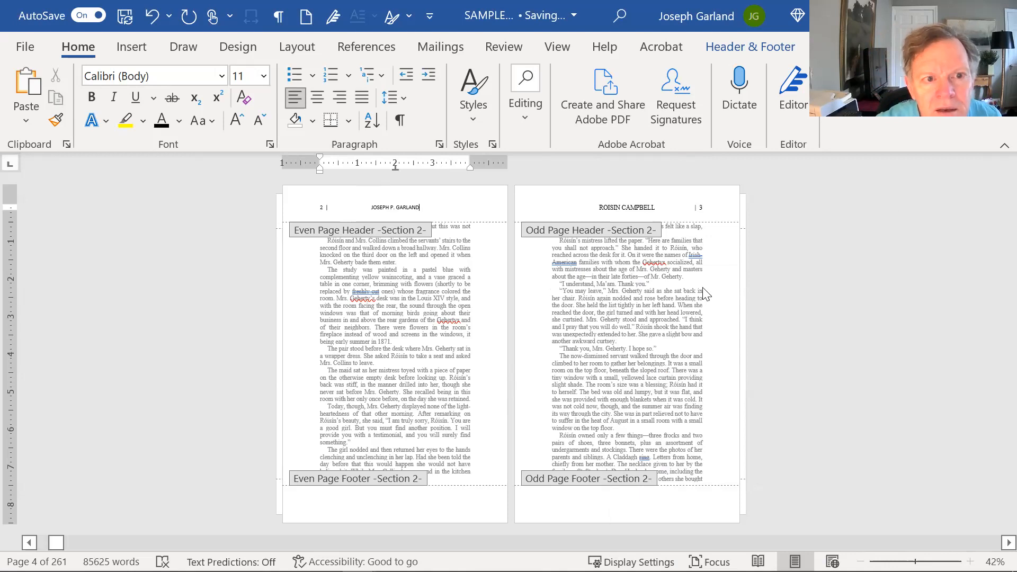
- Type the author's name into the even header, close it, then reopen the headers on pages 19–20
double_click(429, 304)
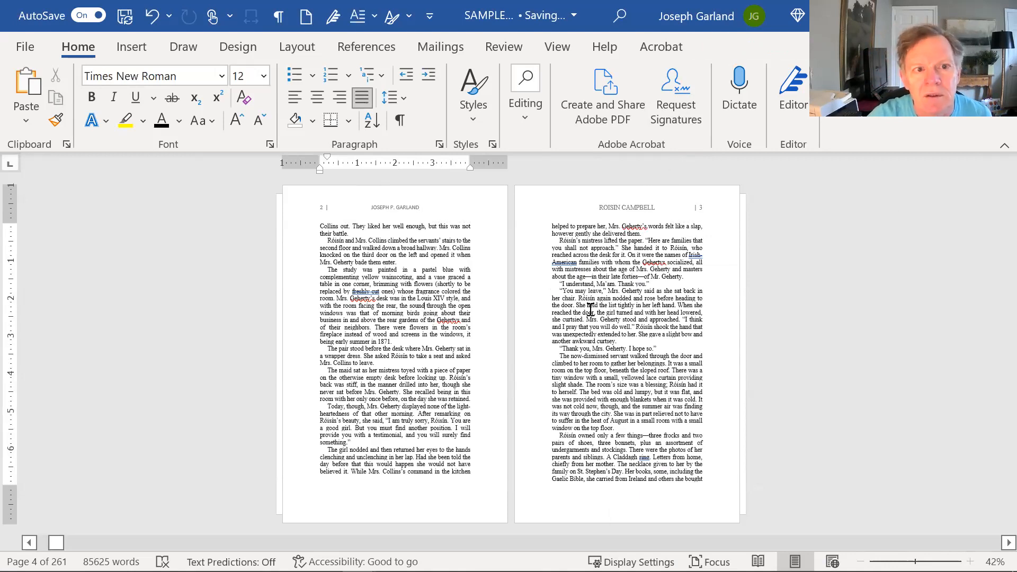
scroll(590, 310, "down", 6)
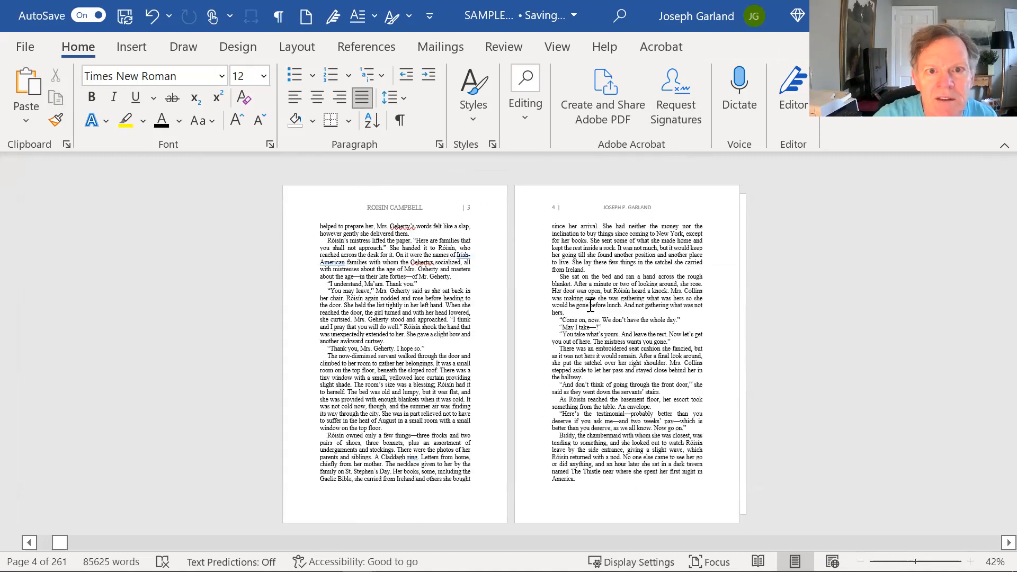
scroll(591, 305, "down", 6)
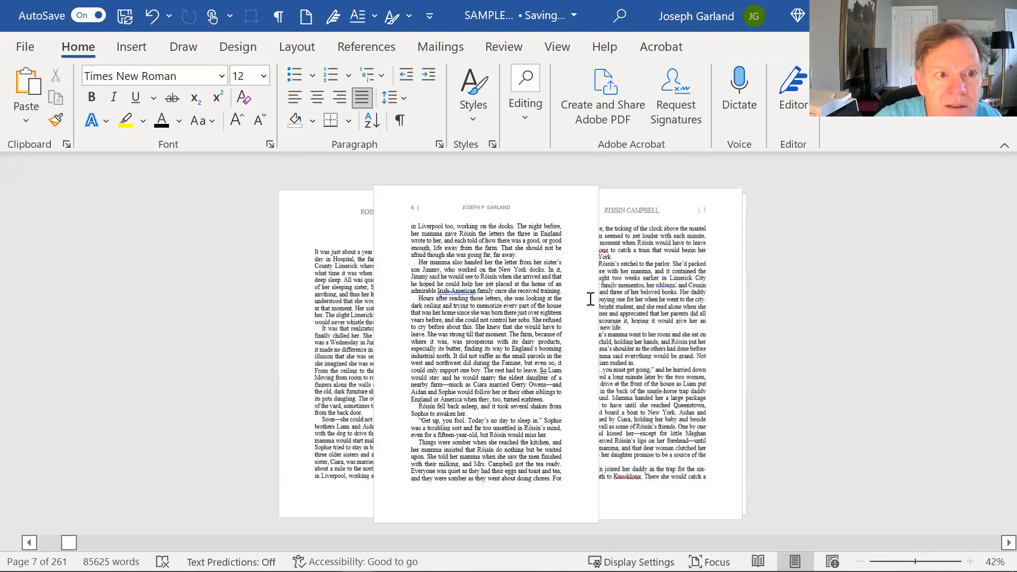
scroll(589, 298, "down", 15)
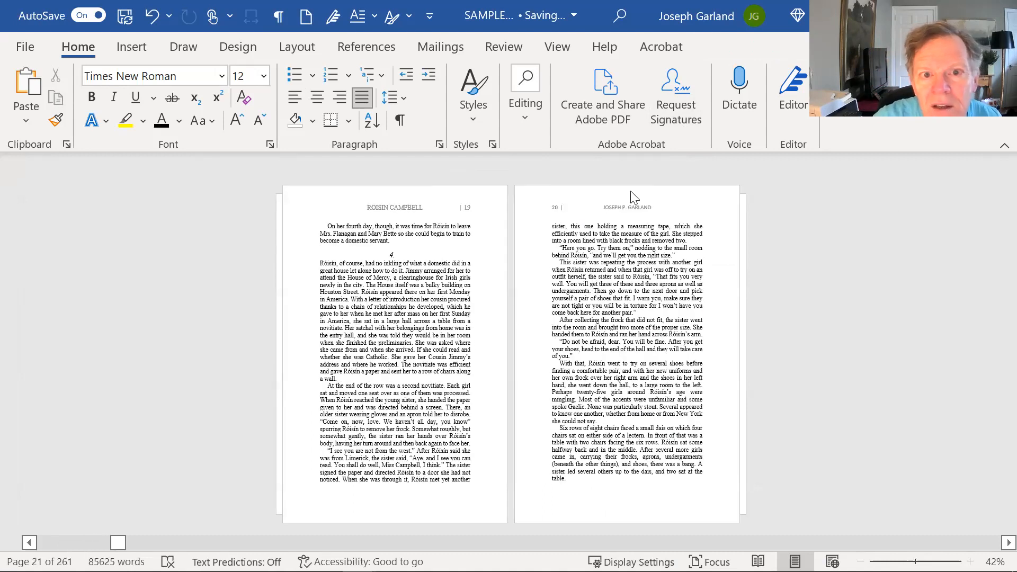
double_click(403, 209)
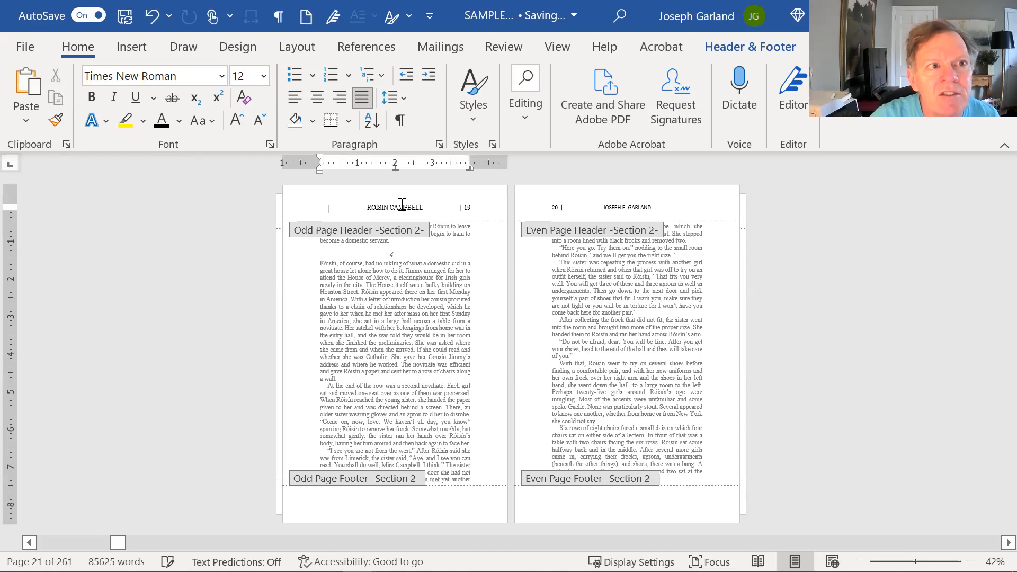
left_click(91, 50)
- Set the whole even-page header line to Times New Roman 12, then exit header editing
double_click(412, 201)
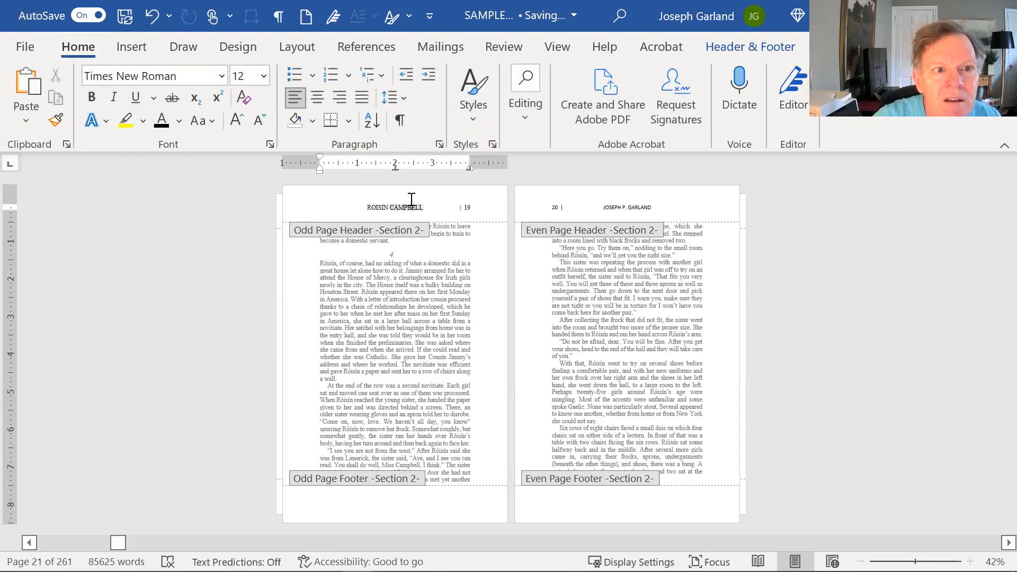
key("ctrl+a")
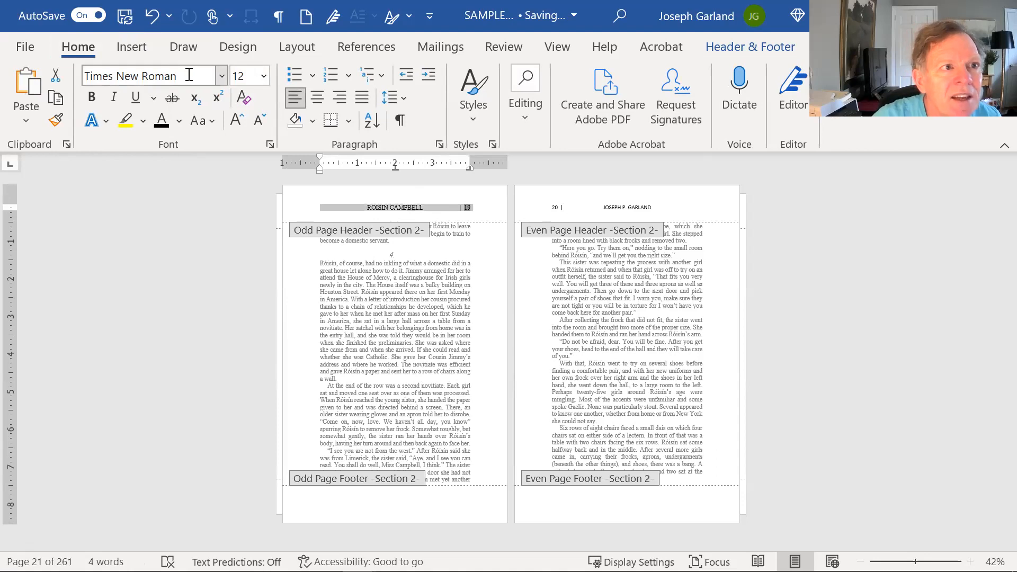
left_click(639, 206)
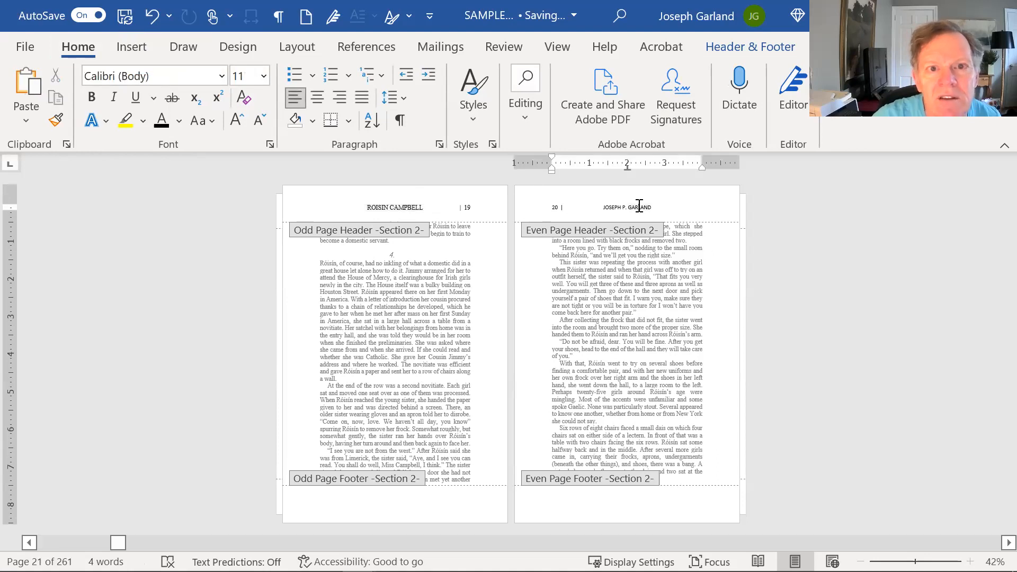
key("ctrl+a")
left_click(559, 149)
type("Times New Roman")
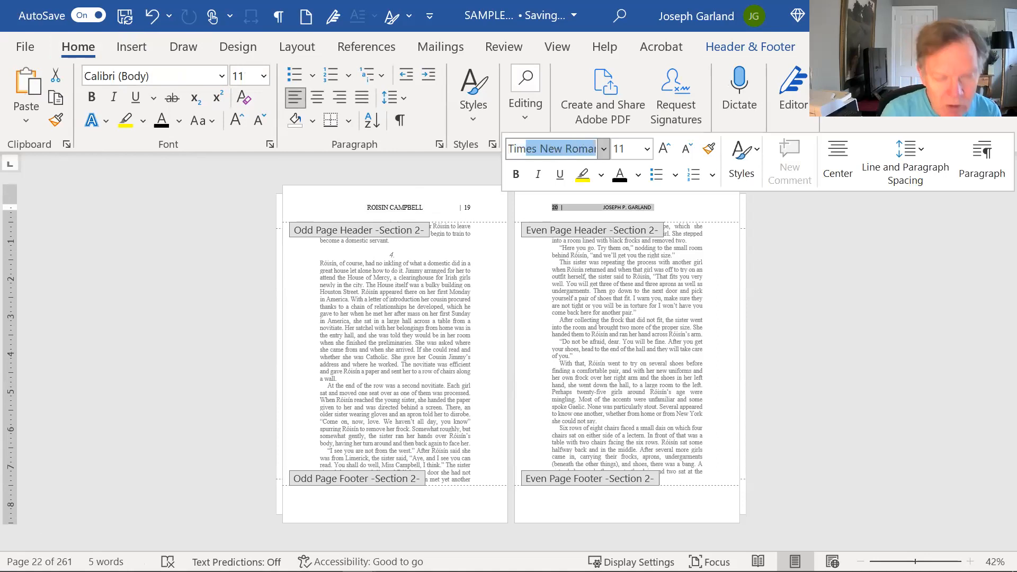
key("Tab")
type("12")
key("Return")
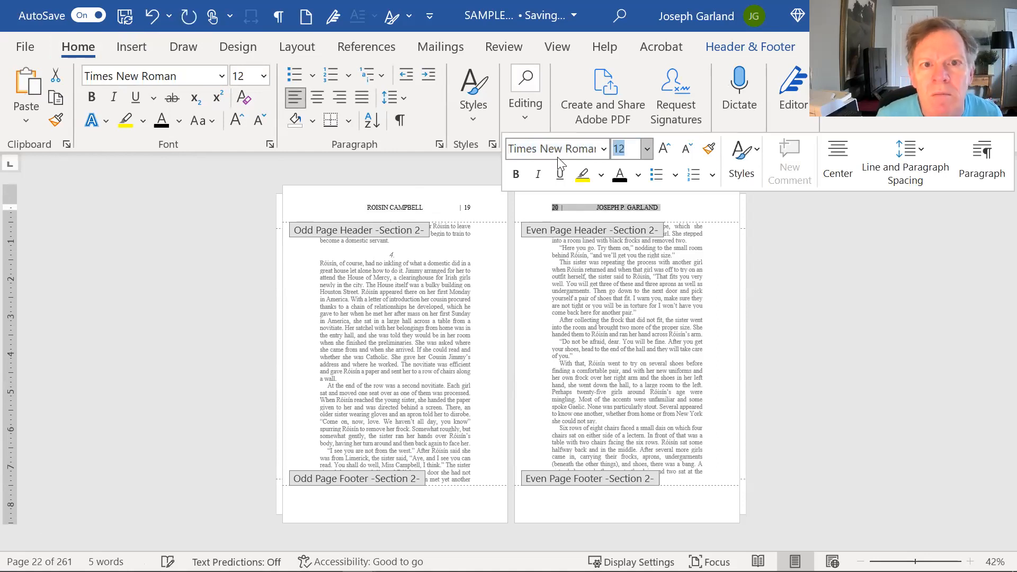
double_click(646, 293)
scroll(648, 292, "up", 2)
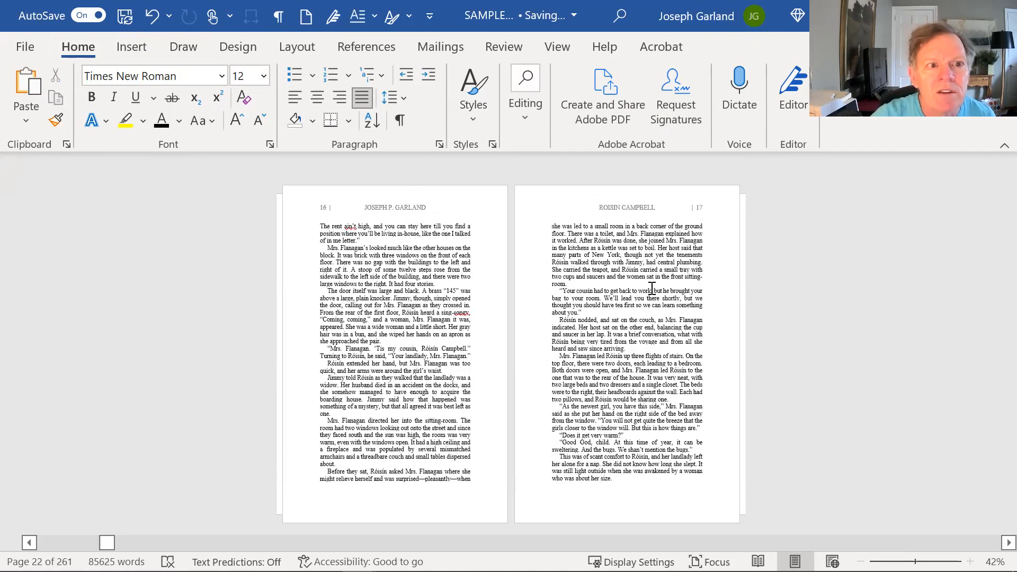
- Scroll through the front matter and chapter 1, placing the cursor in chapter 1's text near page 4
scroll(652, 288, "up", 10)
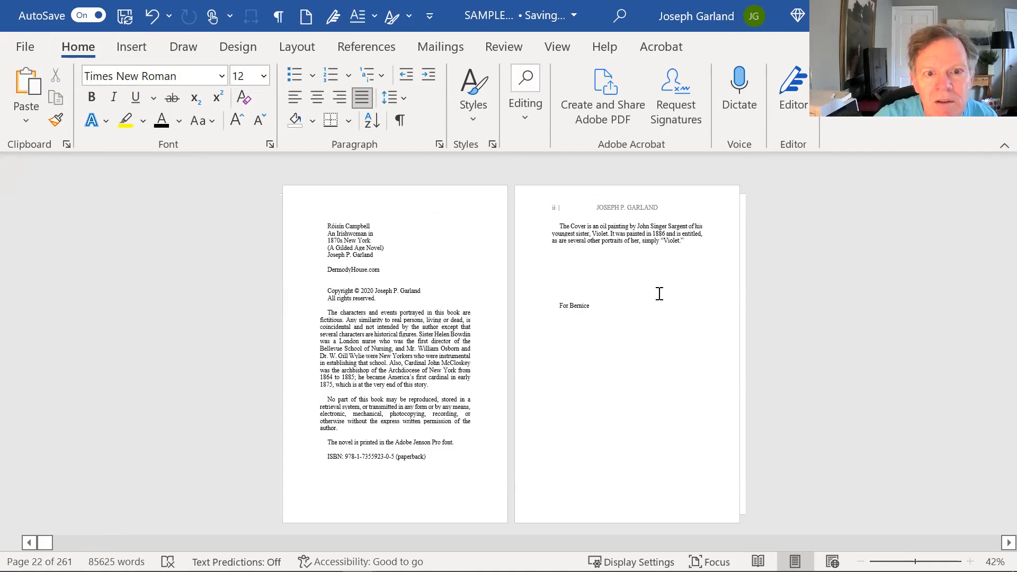
scroll(660, 293, "down", 3)
left_click(456, 293)
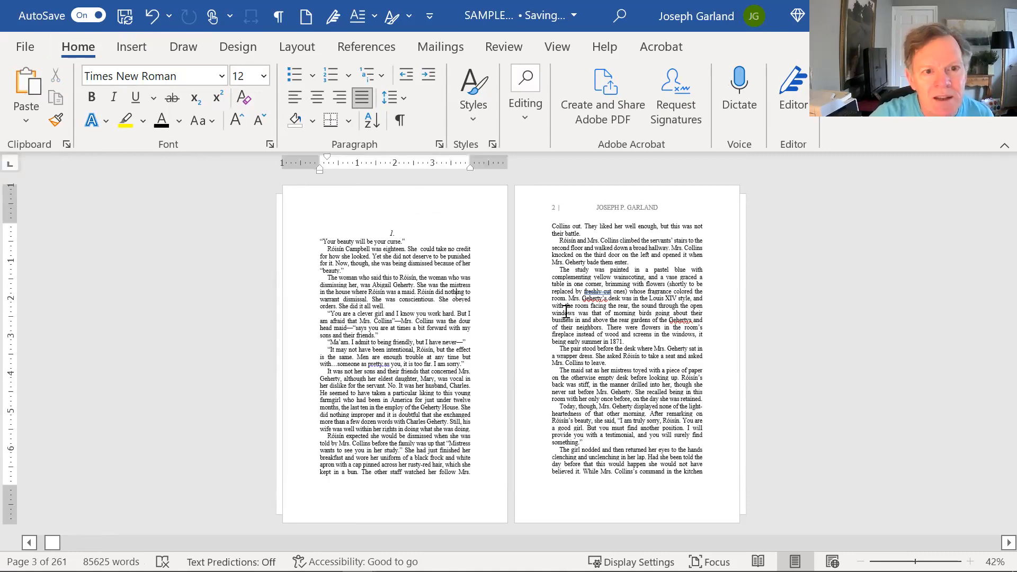
scroll(566, 312, "down", 1)
scroll(570, 307, "up", 3)
scroll(569, 307, "down", 2)
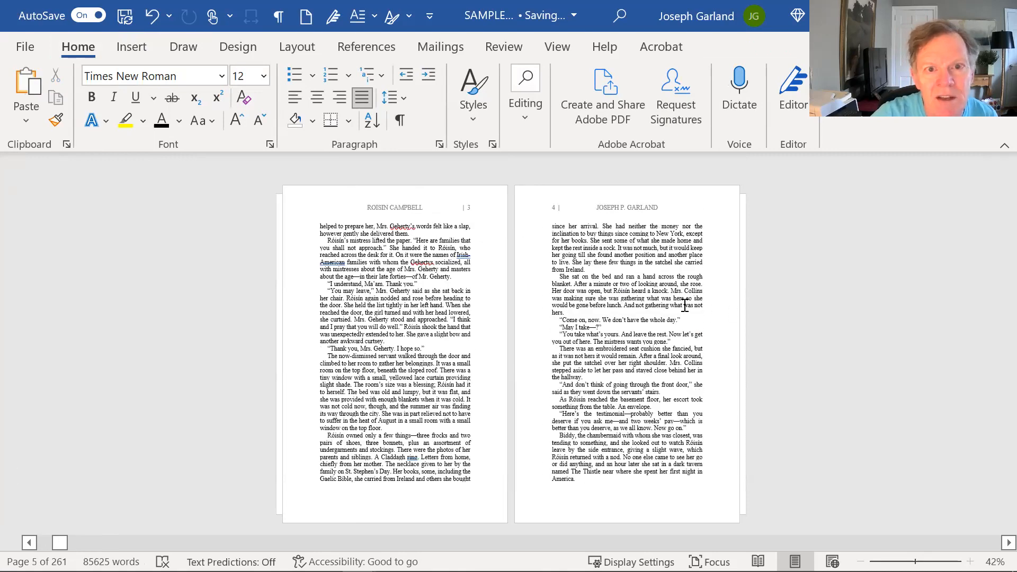
scroll(686, 306, "down", 1)
scroll(686, 301, "down", 1)
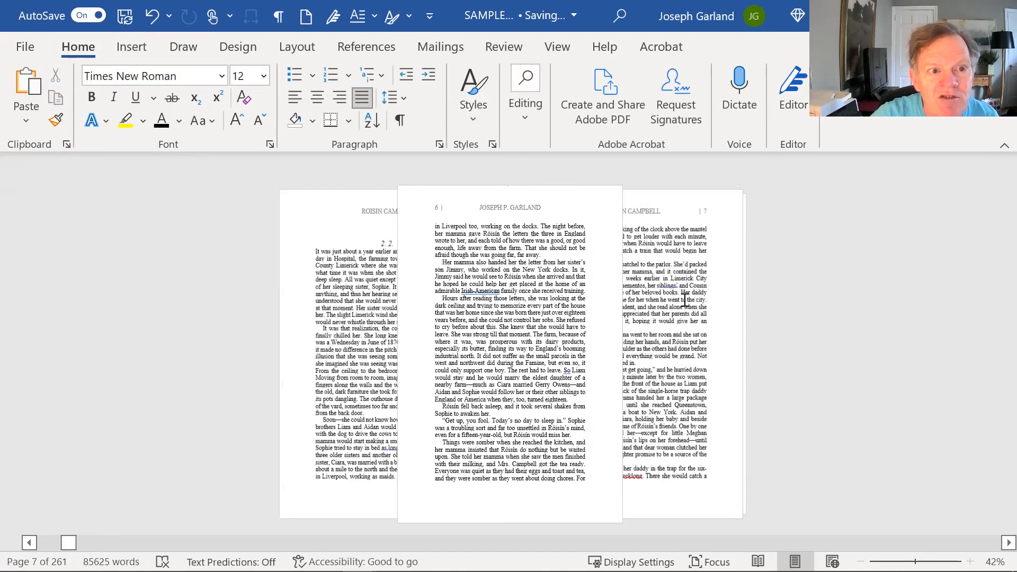
scroll(636, 291, "up", 3)
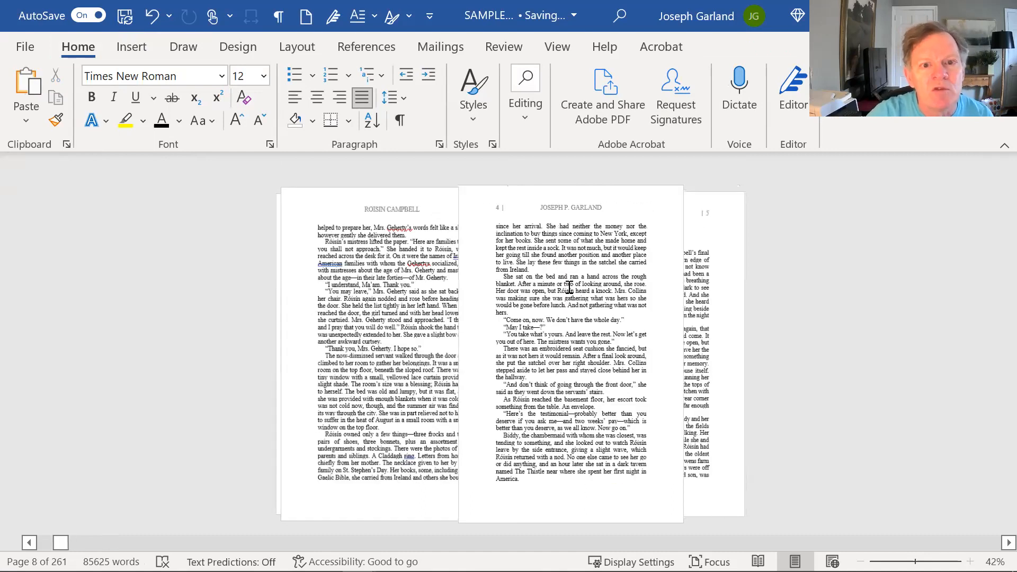
scroll(576, 283, "down", 2)
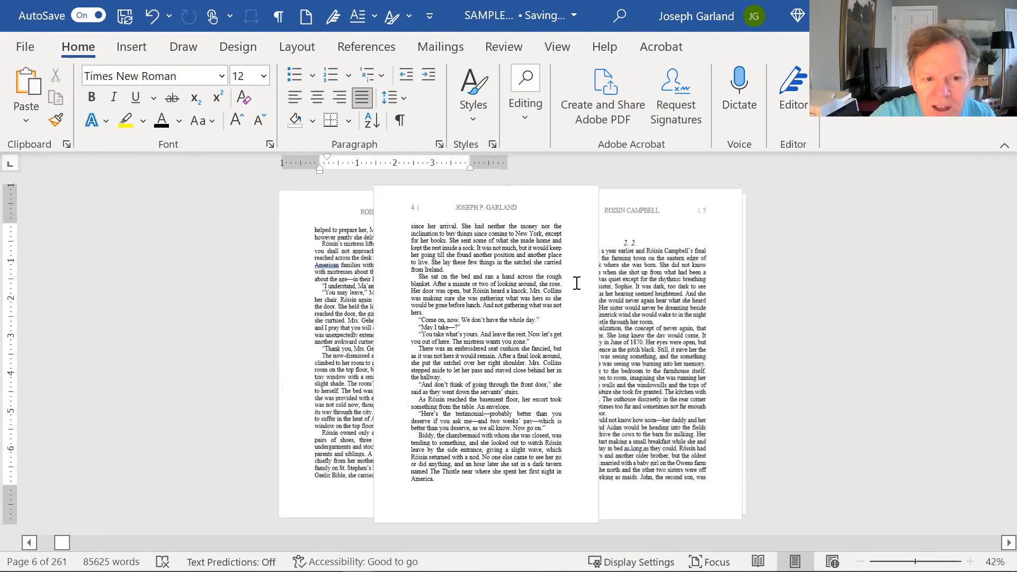
scroll(577, 283, "up", 1)
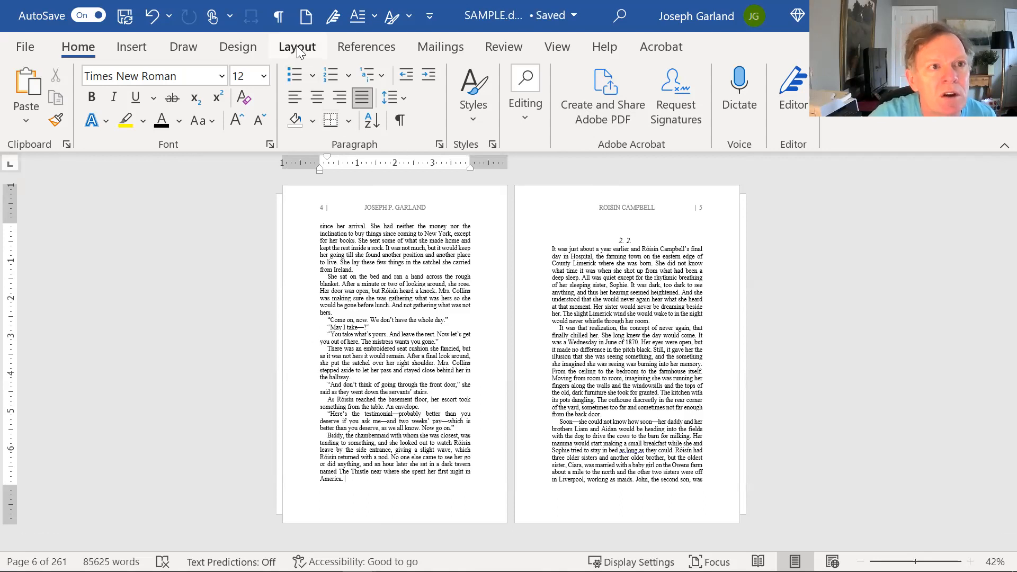
- Insert a Next Page section break so chapter 2 starts a new section
left_click(297, 48)
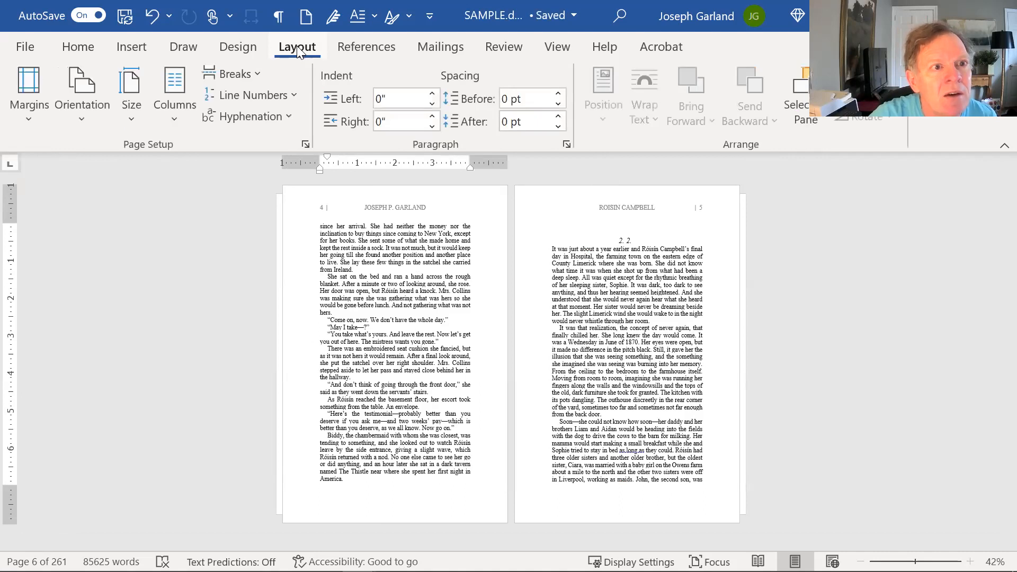
left_click(235, 73)
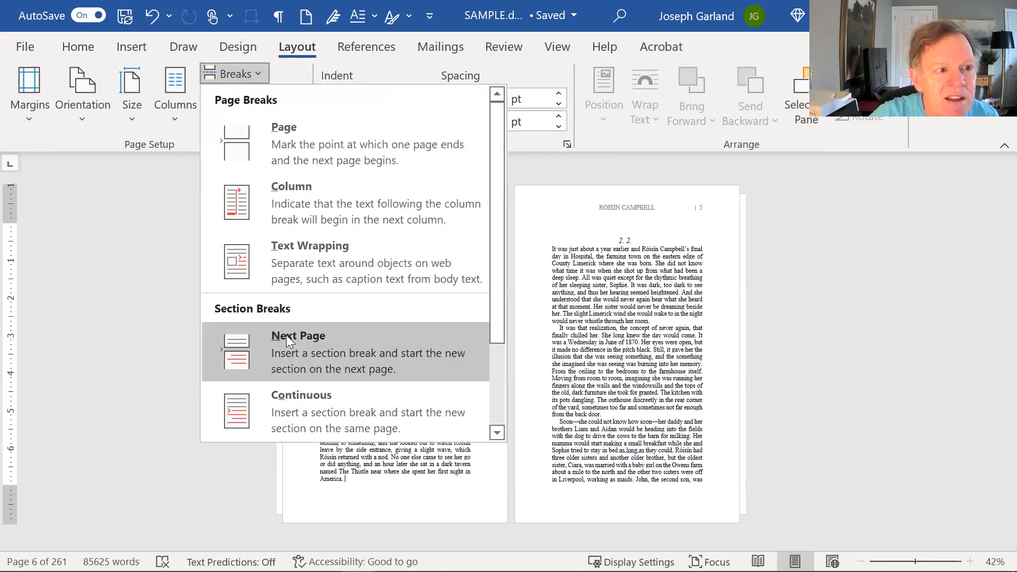
left_click(286, 339)
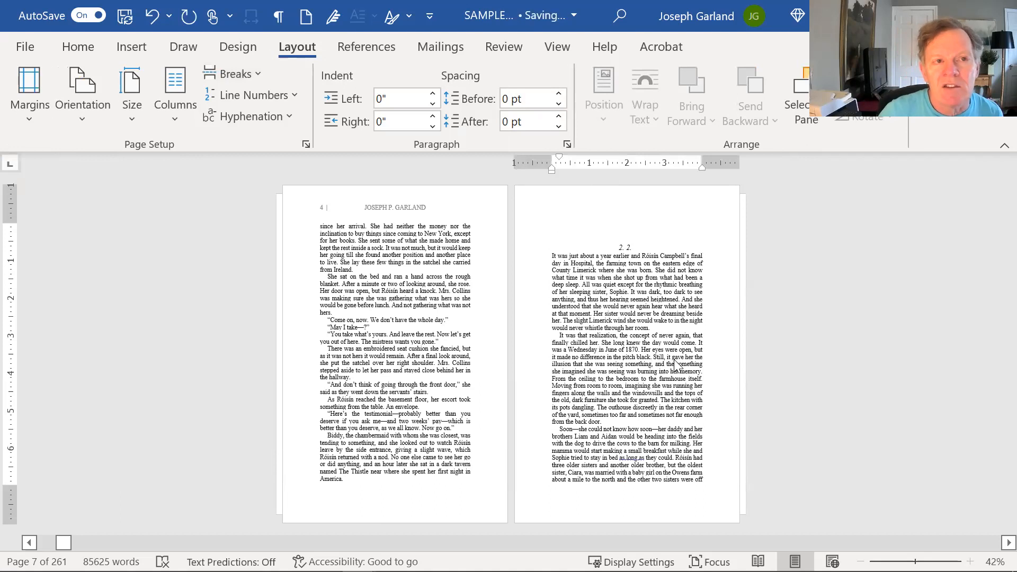
- Show paragraph marks and delete the blank lines and duplicated '2.' above the chapter 2 heading
left_click(278, 27)
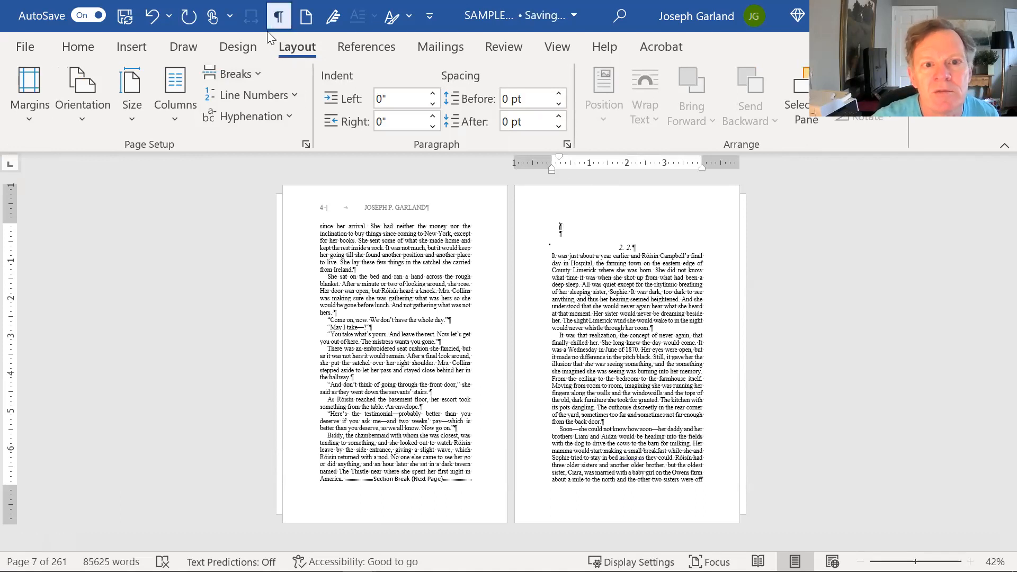
key("Delete")
key("Delete")
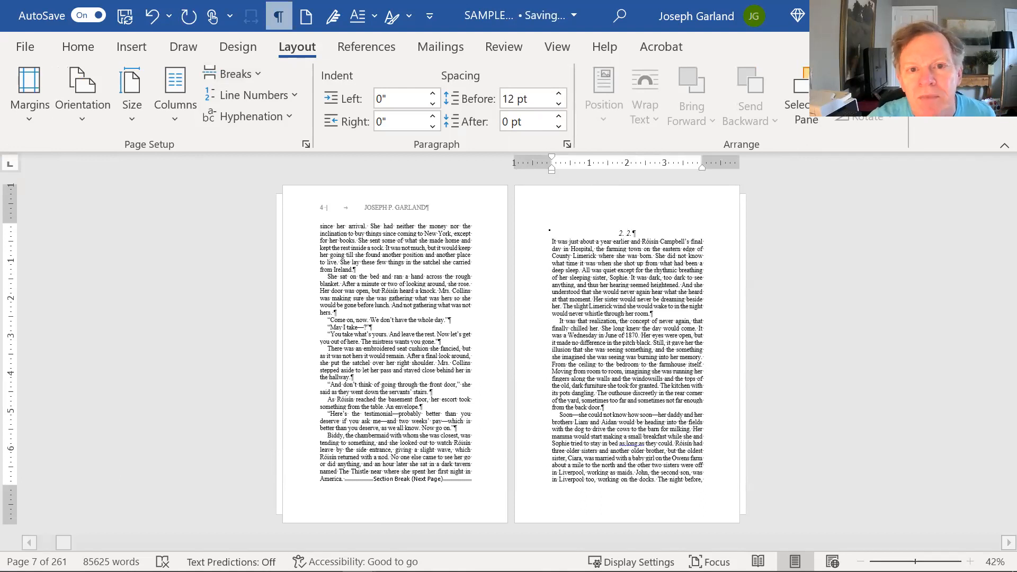
key("Delete")
key("Delete")
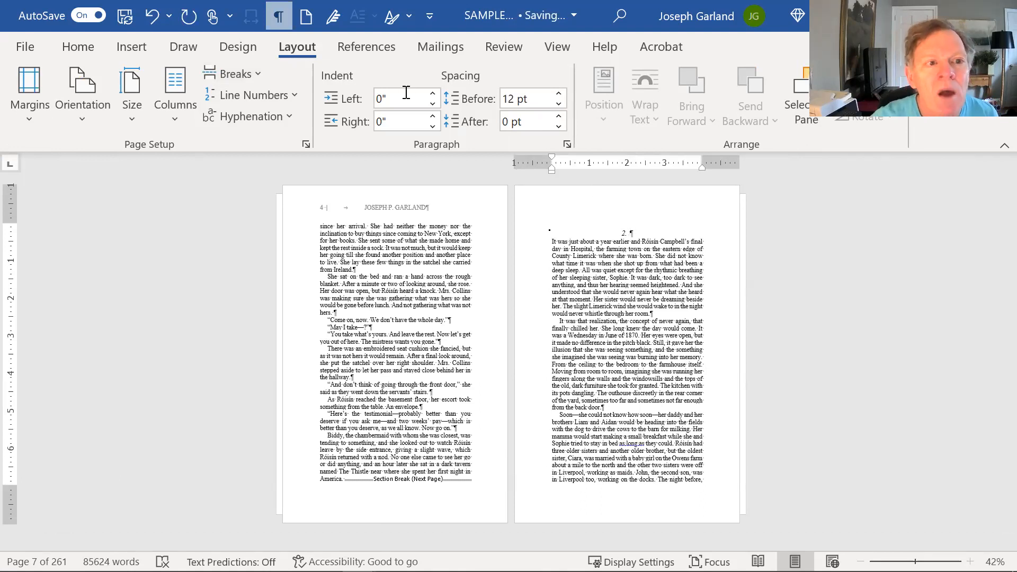
scroll(616, 341, "down", 1)
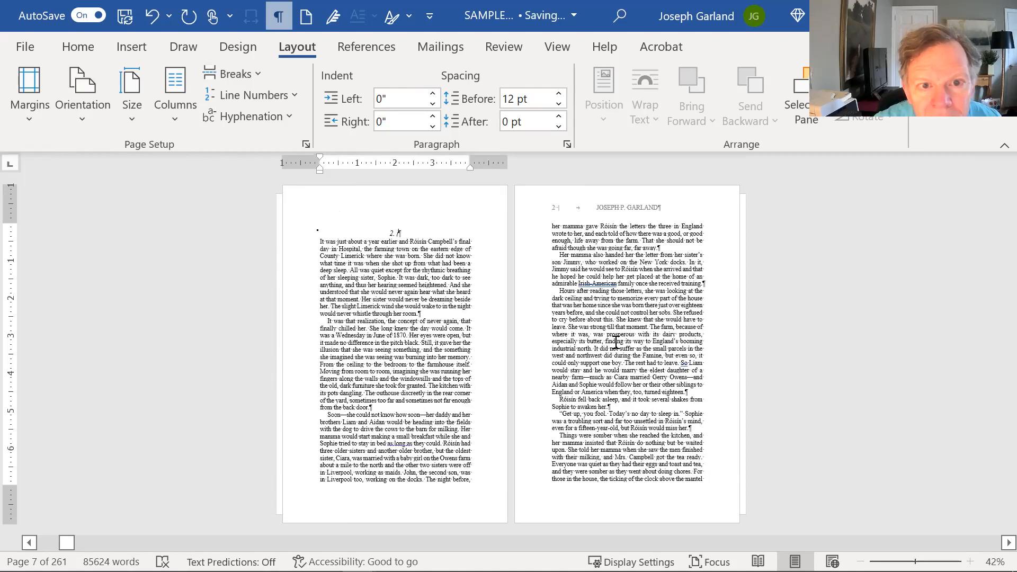
scroll(616, 342, "up", 1)
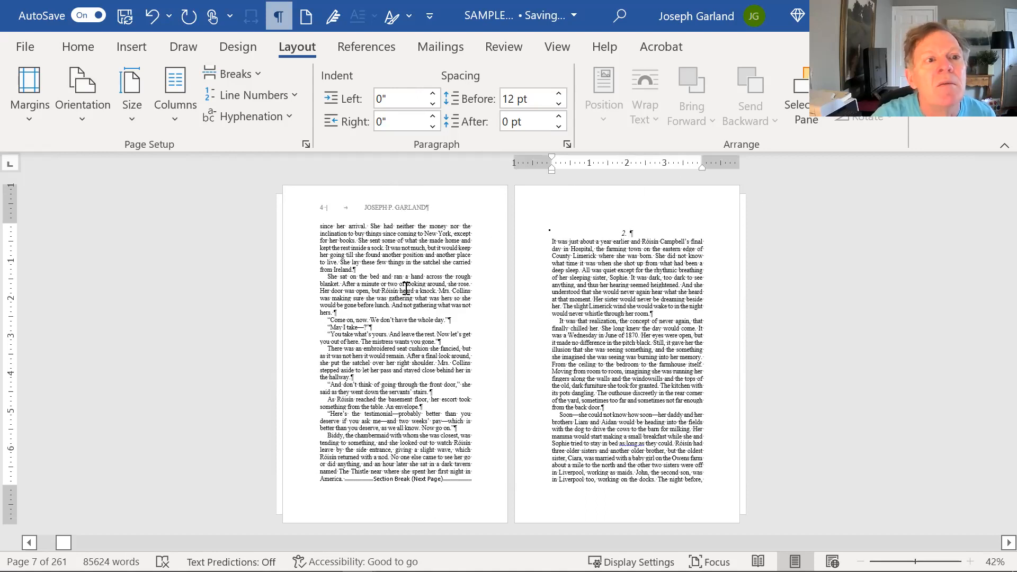
scroll(405, 288, "down", 1)
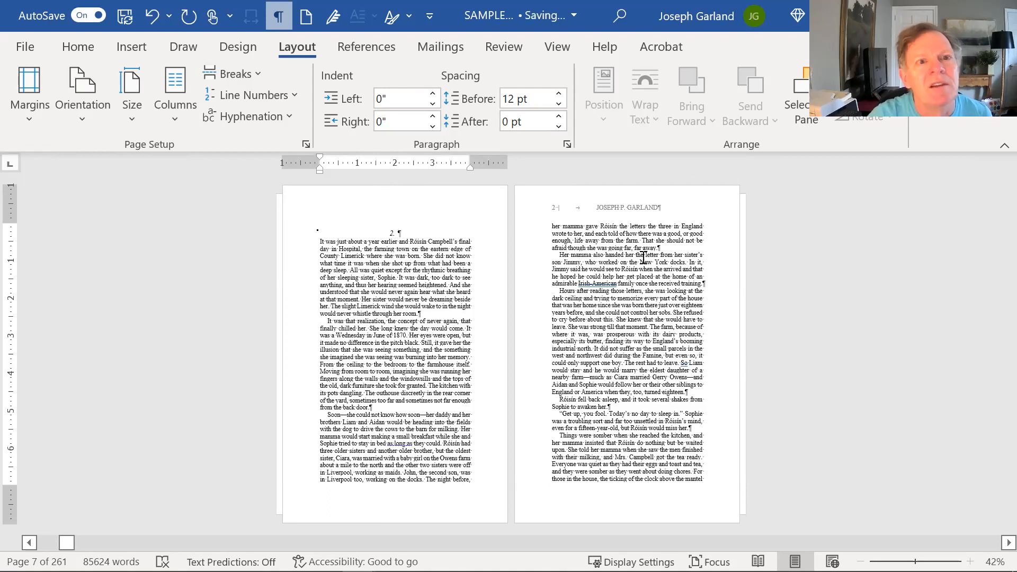
- Set the new section's page numbering to continue from the previous section
double_click(612, 206)
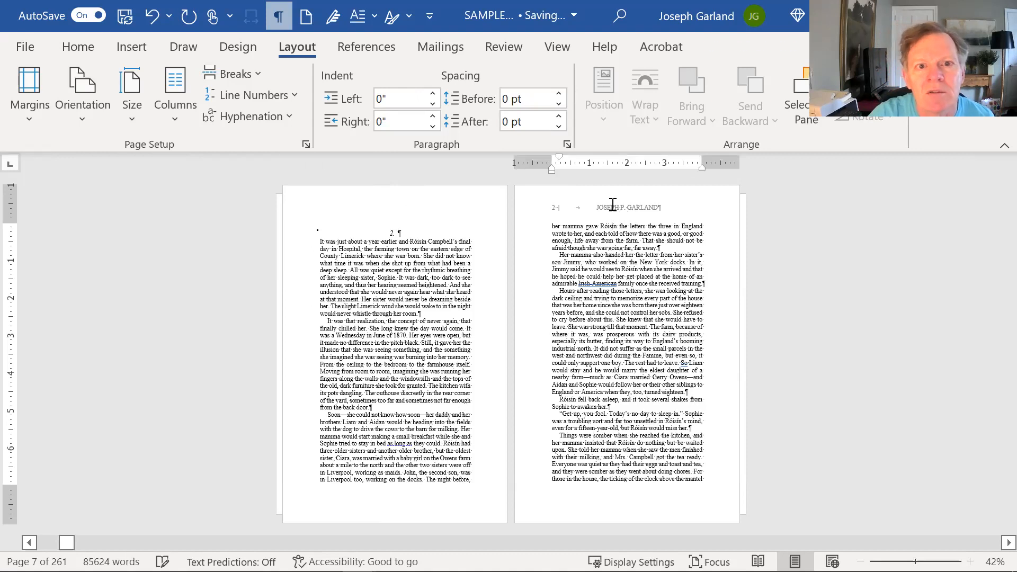
triple_click(612, 206)
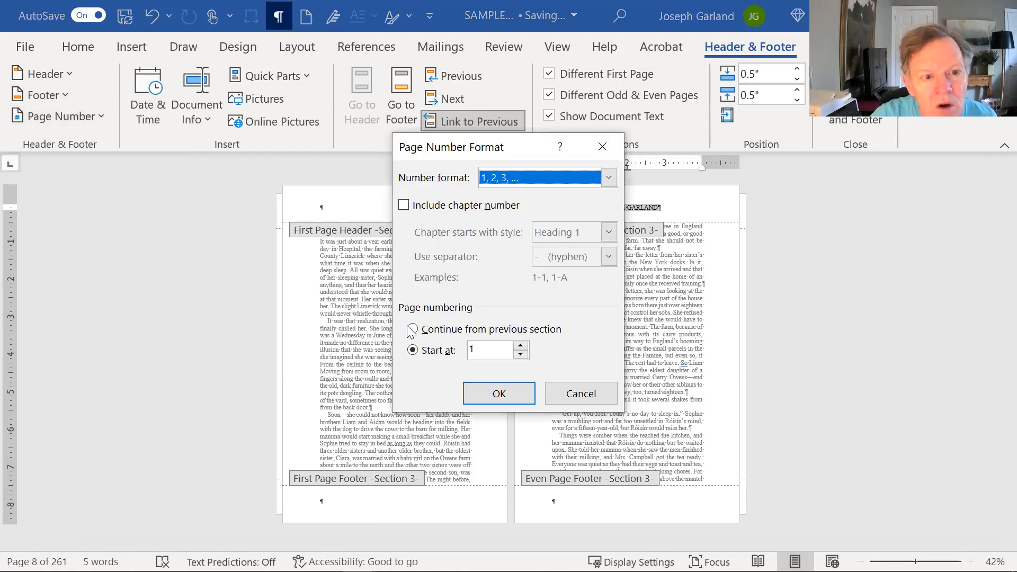
left_click(412, 329)
left_click(493, 402)
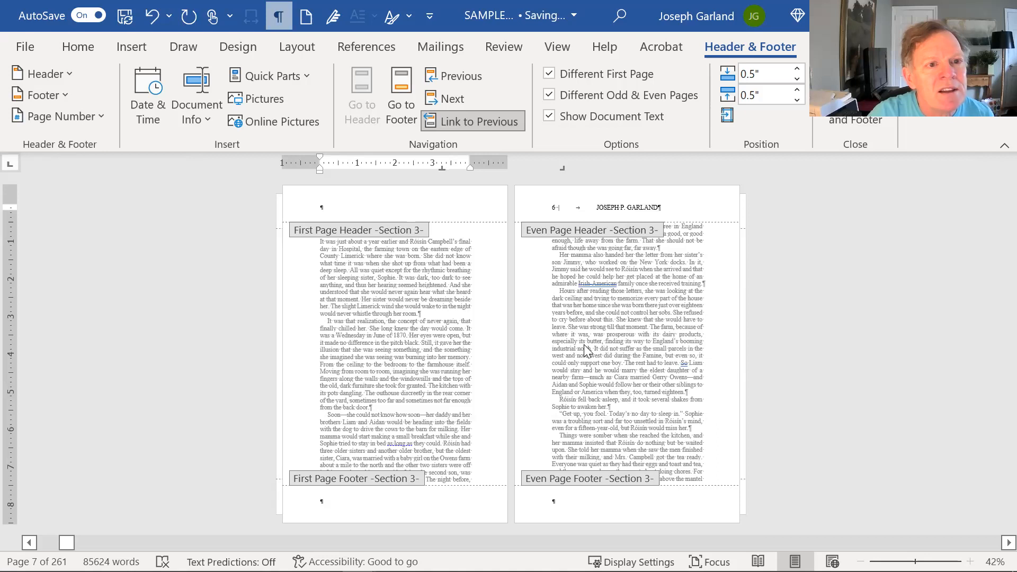
- Scroll through the running headers of sections 1–3, then close header editing
scroll(328, 320, "up", 5)
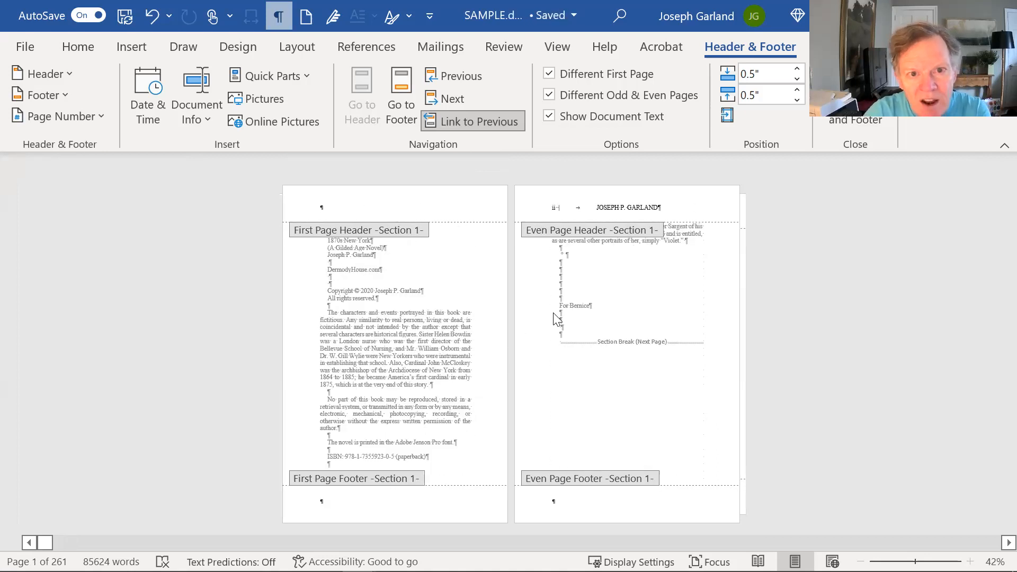
scroll(551, 316, "down", 1)
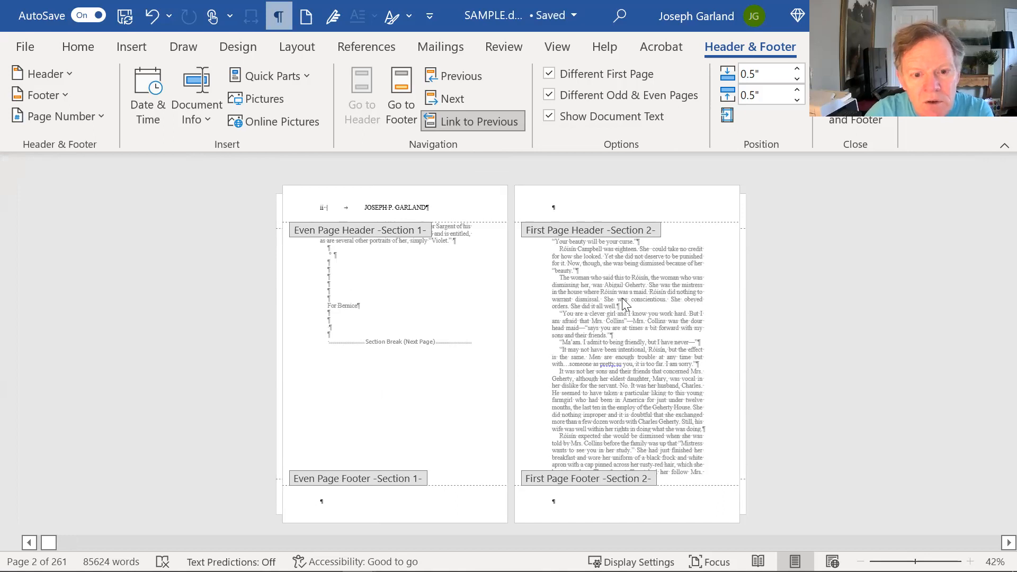
scroll(622, 298, "down", 1)
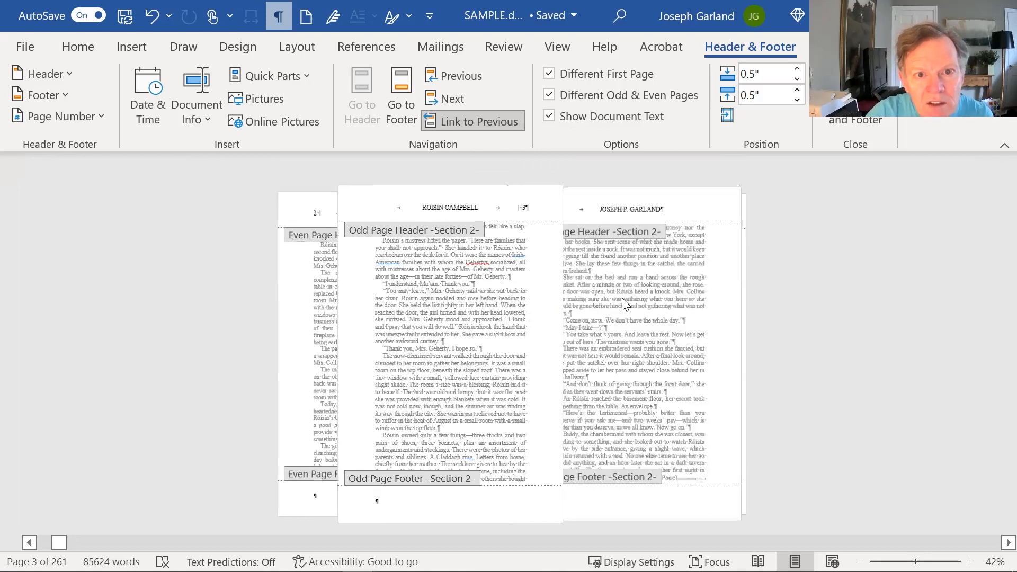
scroll(622, 298, "down", 1)
scroll(622, 297, "down", 1)
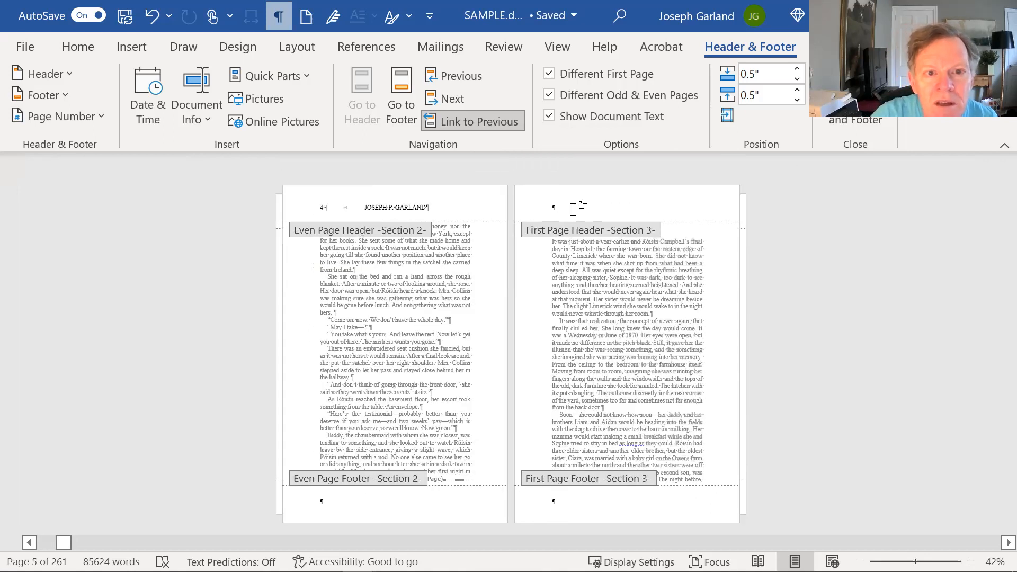
double_click(608, 280)
- Scroll down to the '3. 3.' heading and remove the duplicated chapter number
left_click(626, 329)
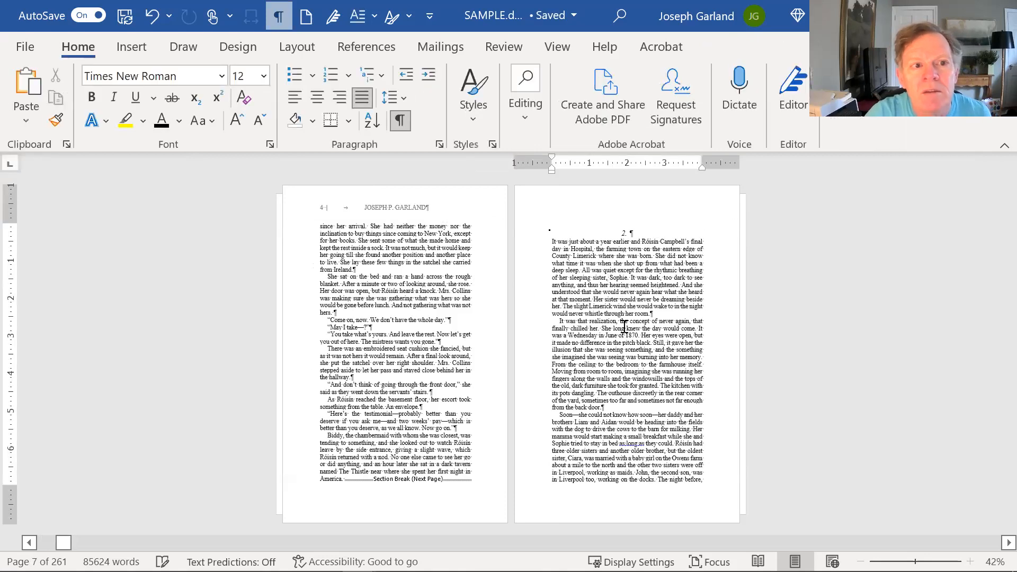
scroll(626, 329, "down", 1)
scroll(653, 294, "down", 1)
scroll(653, 294, "down", 1)
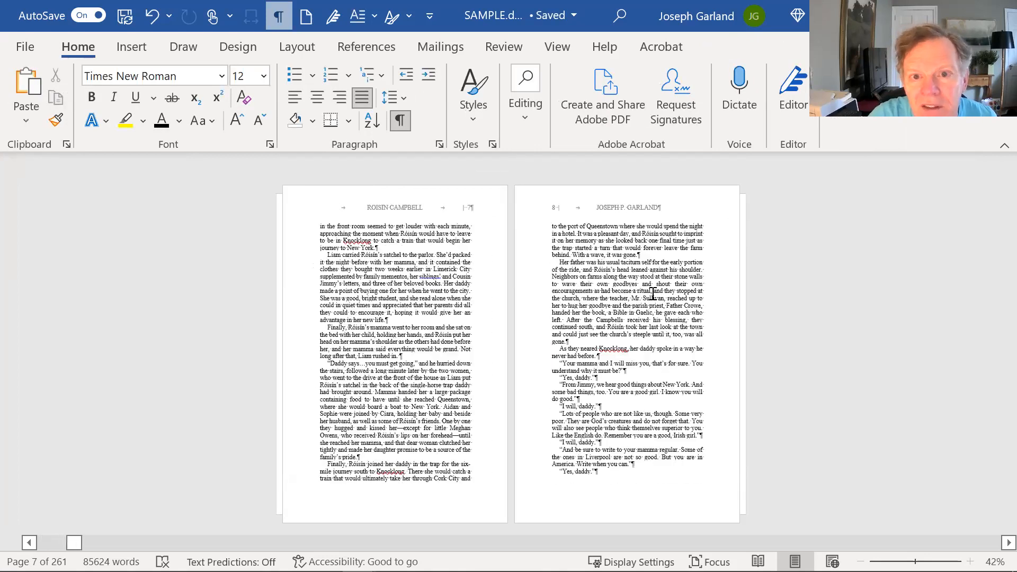
scroll(653, 294, "down", 1)
scroll(652, 293, "down", 1)
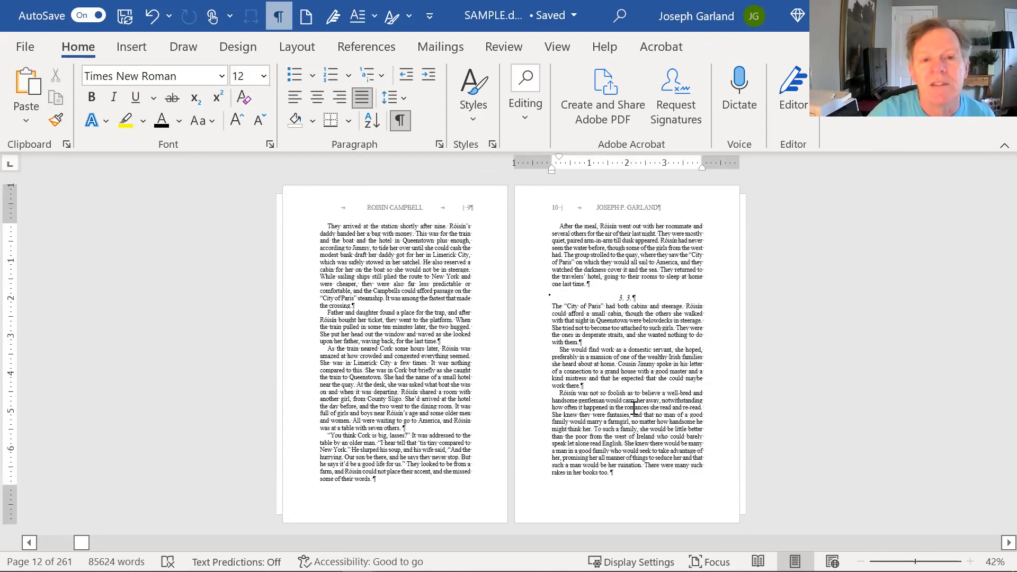
key("Down")
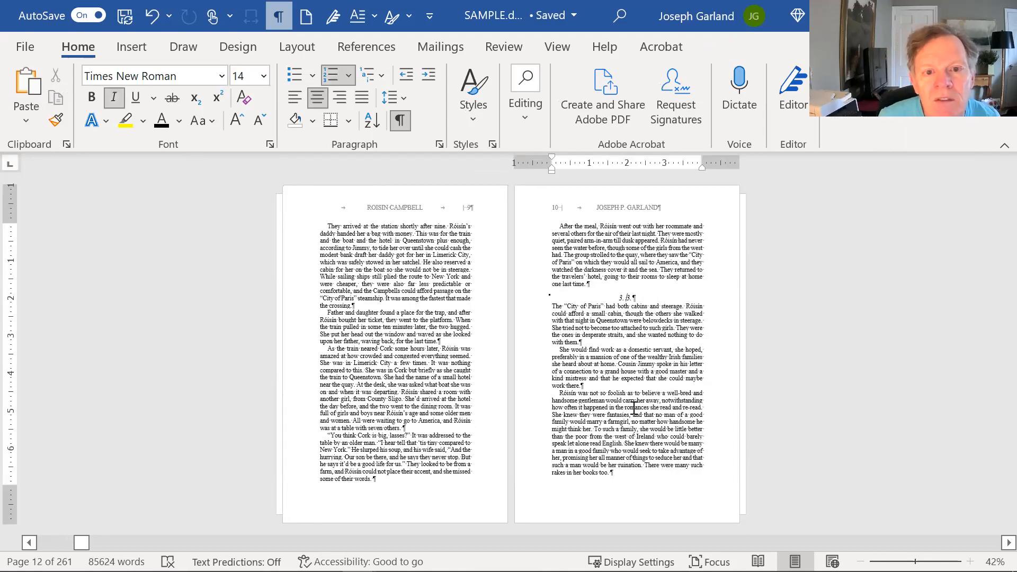
key("ctrl+z")
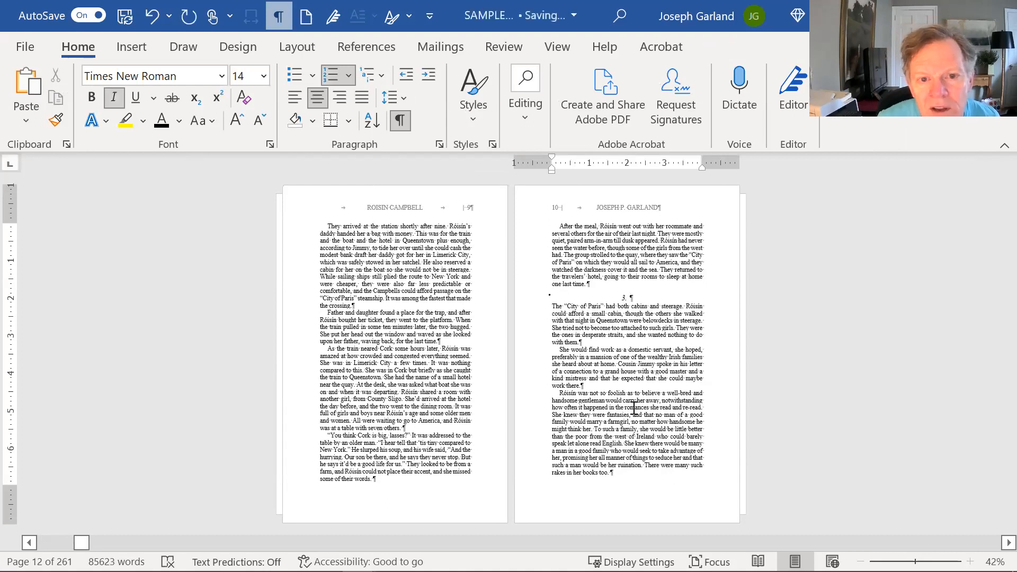
key("Up")
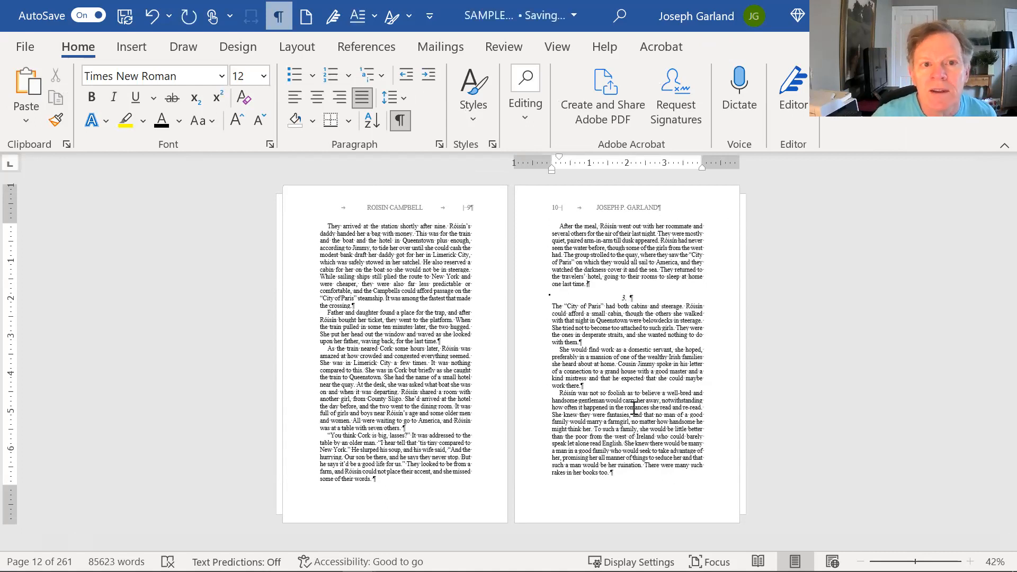
- Return to the chapter 3 heading and place the caret at its start
scroll(634, 408, "down", 2)
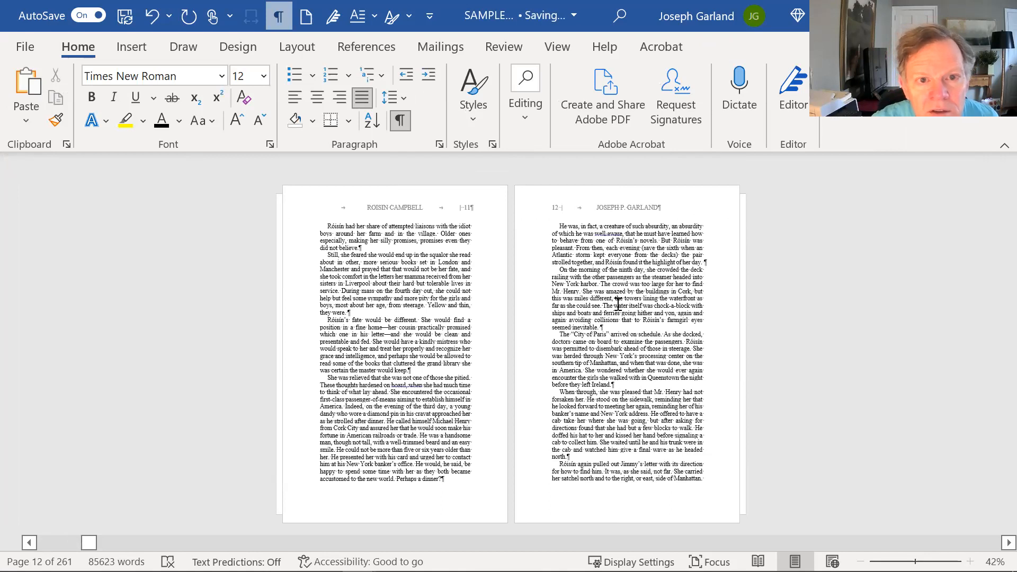
scroll(619, 298, "up", 5)
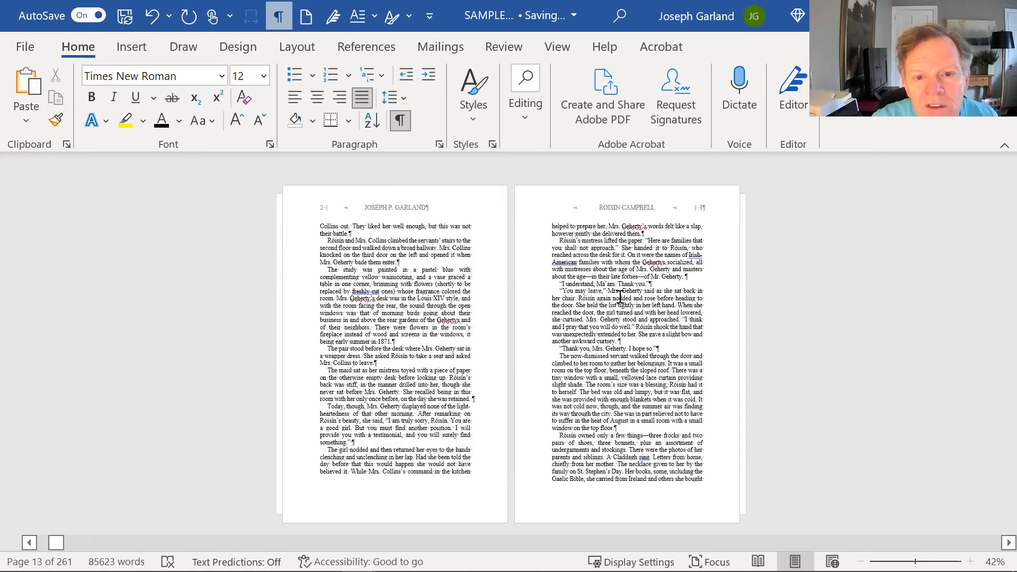
scroll(627, 302, "down", 1)
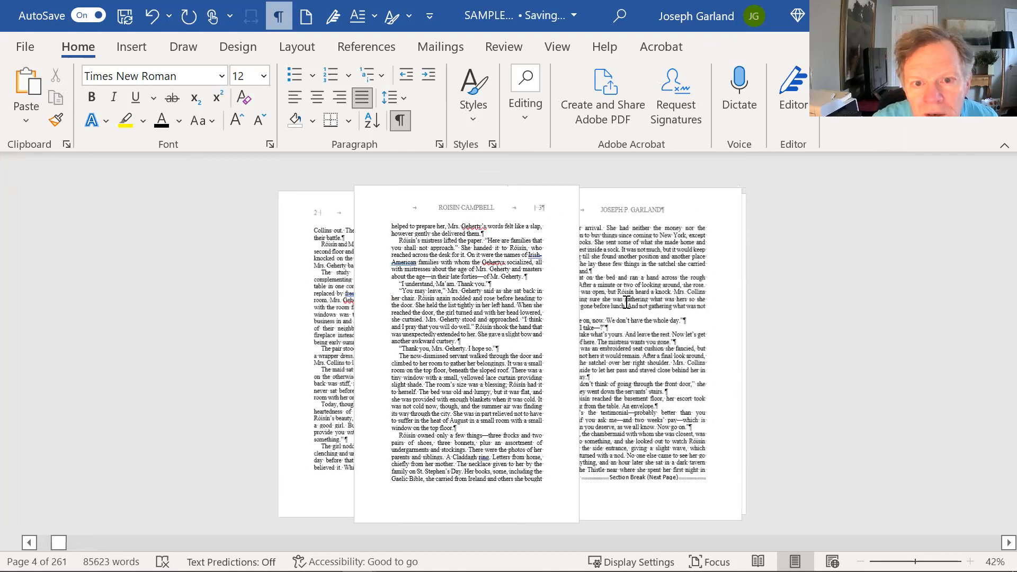
scroll(627, 302, "down", 5)
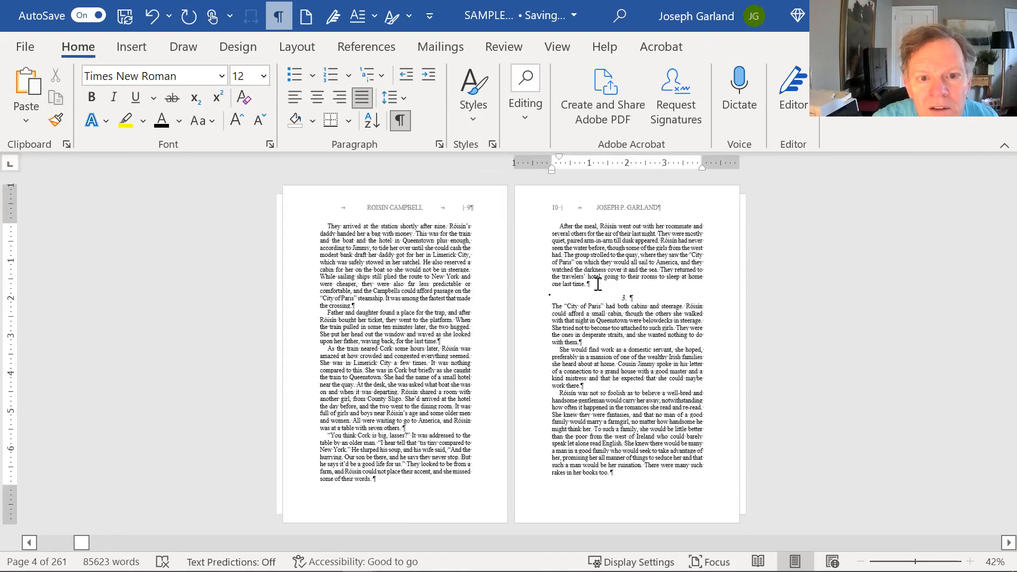
left_click(593, 283)
key("Down")
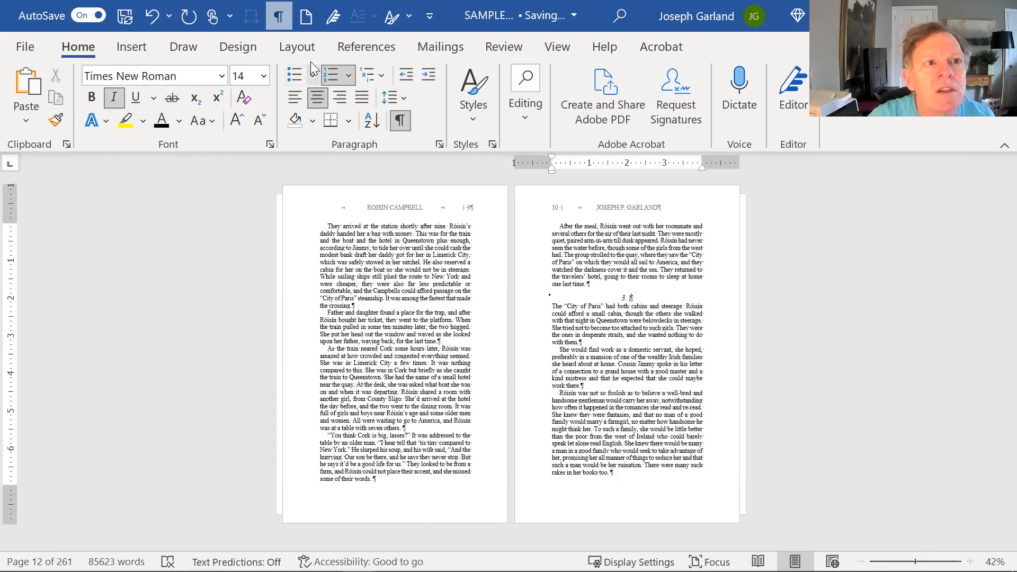
- Insert a Next Page section break so chapter 3 starts on a new page
left_click(297, 47)
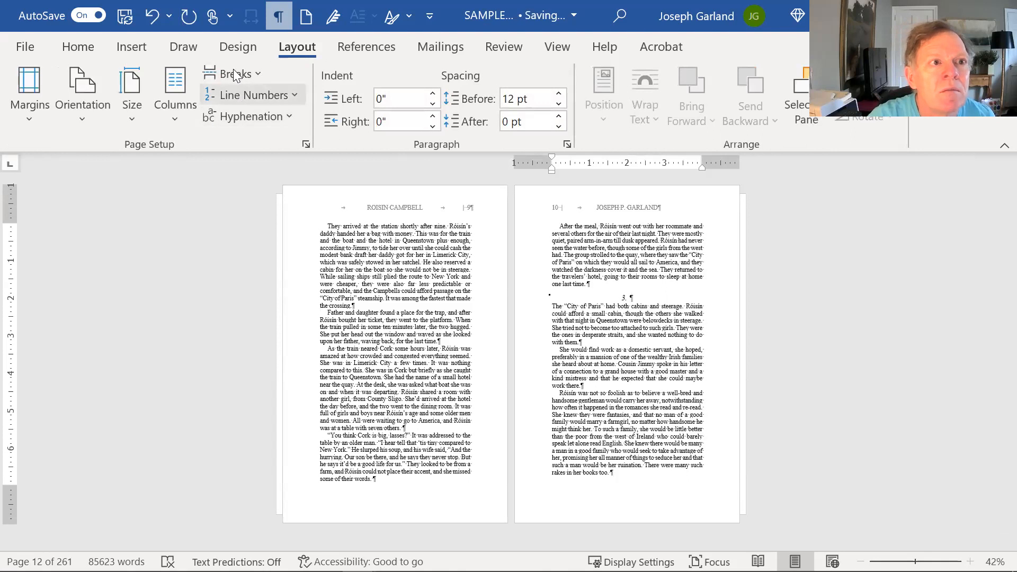
left_click(236, 74)
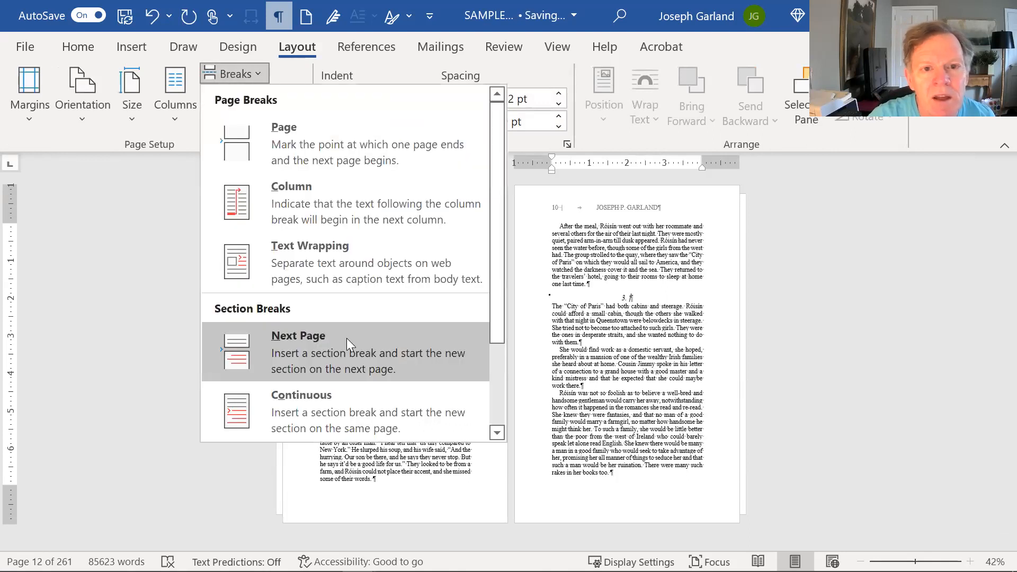
left_click(346, 338)
key("Up")
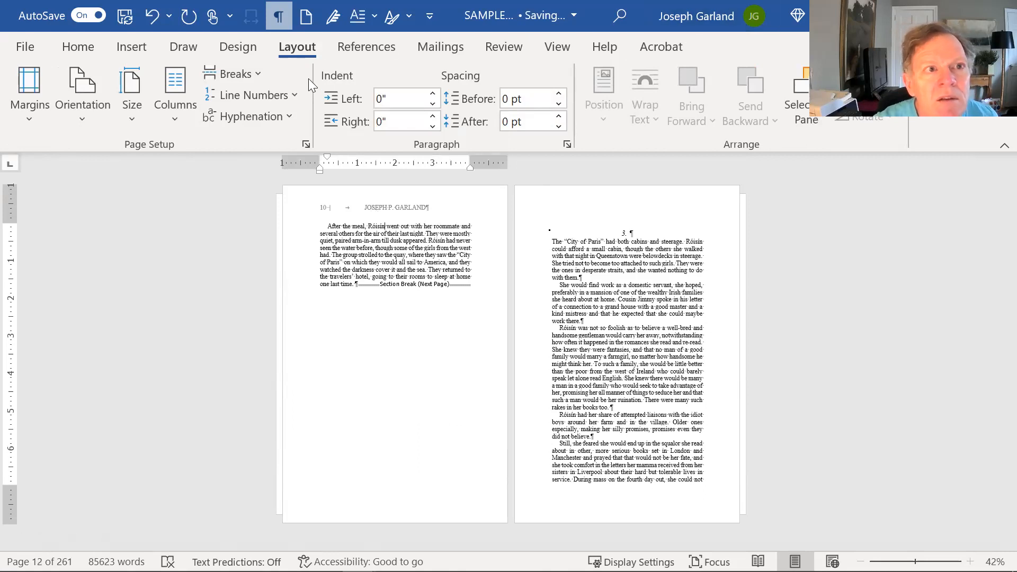
- Hide the formatting marks with Ctrl+Shift+8, then scroll down through chapter 3's text
left_click(624, 231)
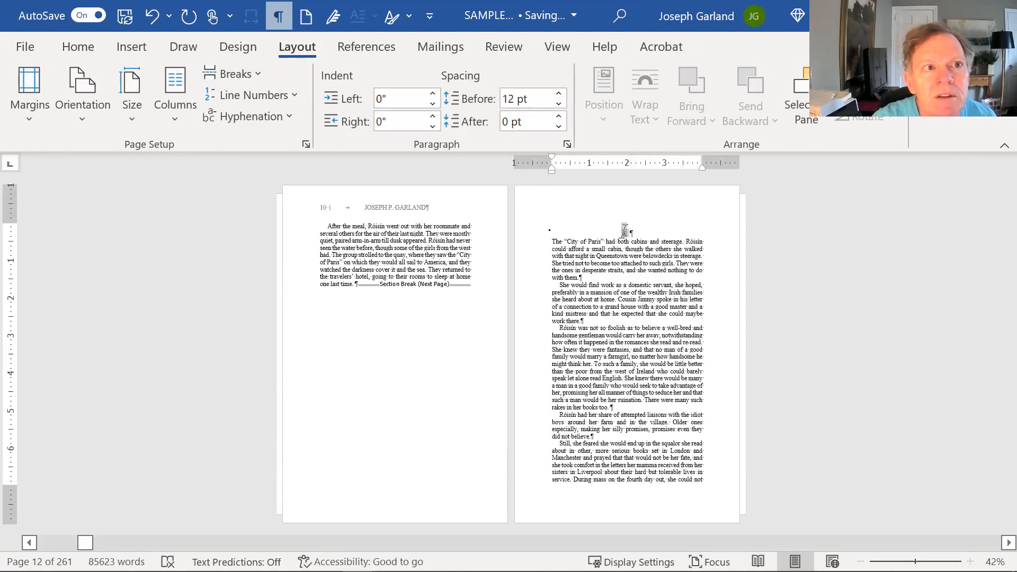
key("ctrl+shift+8")
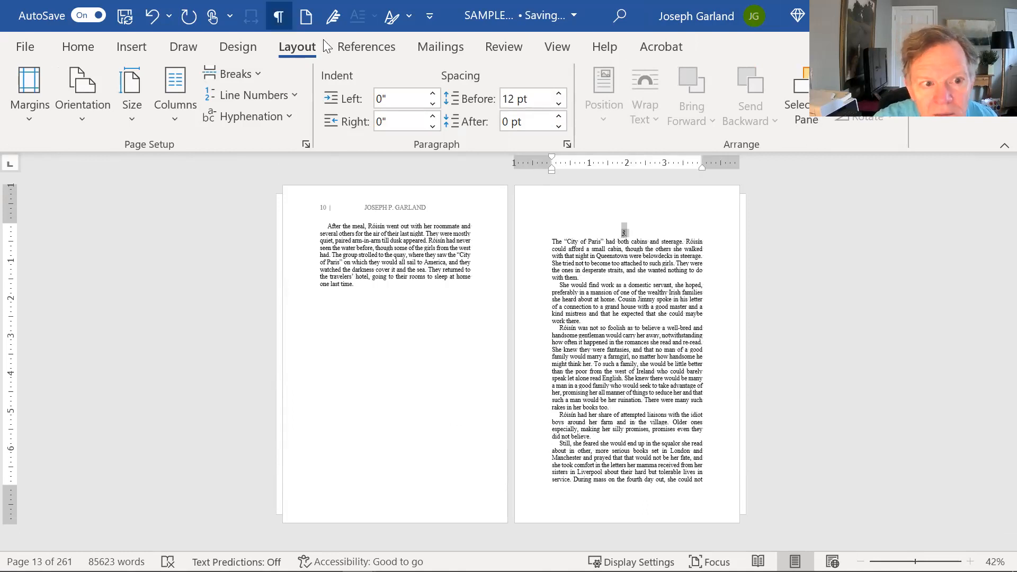
key("ctrl+shift+8")
left_click(643, 267)
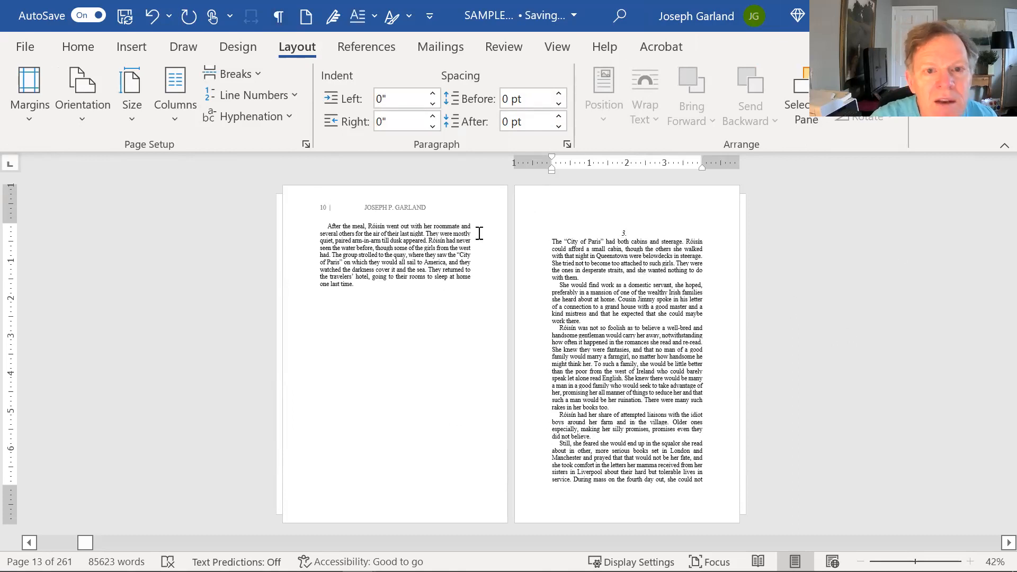
scroll(618, 277, "down", 1)
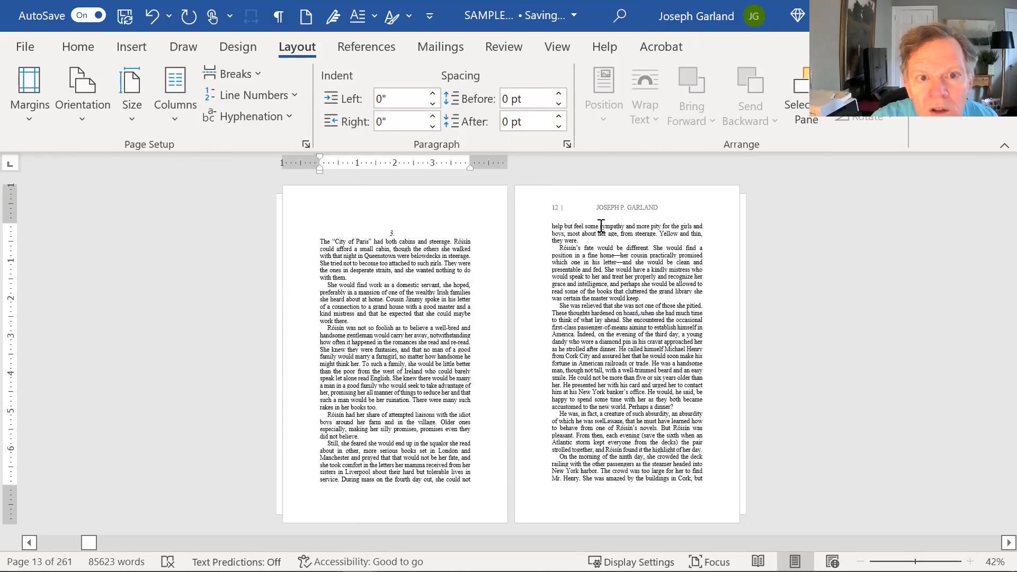
scroll(600, 224, "down", 1)
scroll(602, 226, "down", 3)
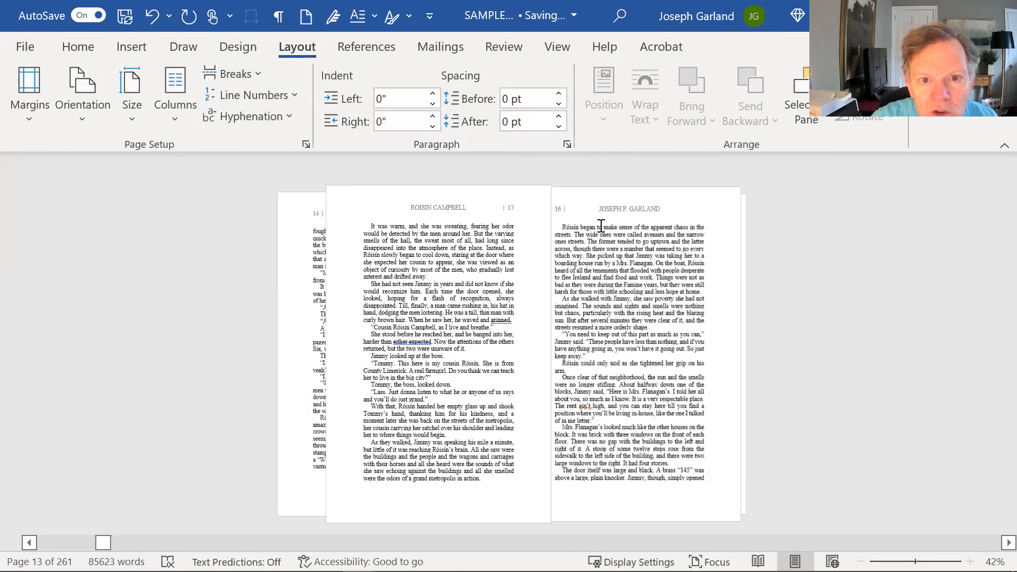
scroll(602, 226, "down", 4)
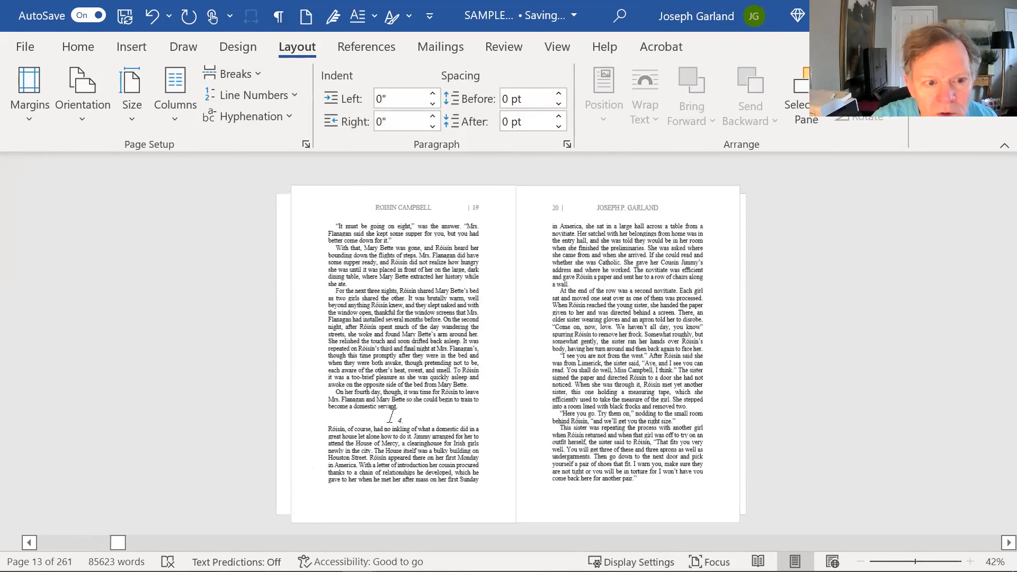
- Insert a page break at the end of chapter 3 so chapter 4 starts on a new page
left_click(397, 413)
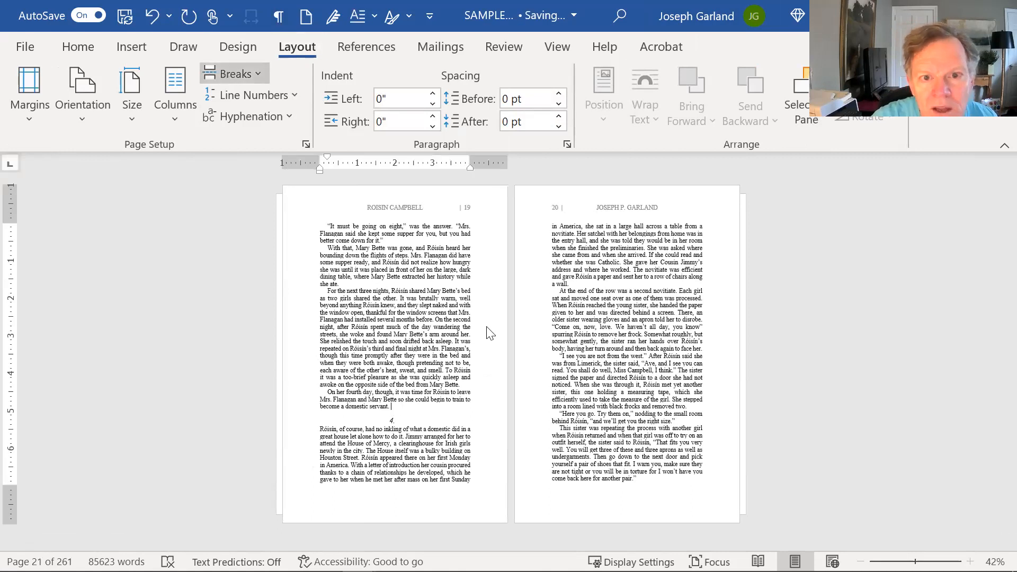
key("ctrl+Return")
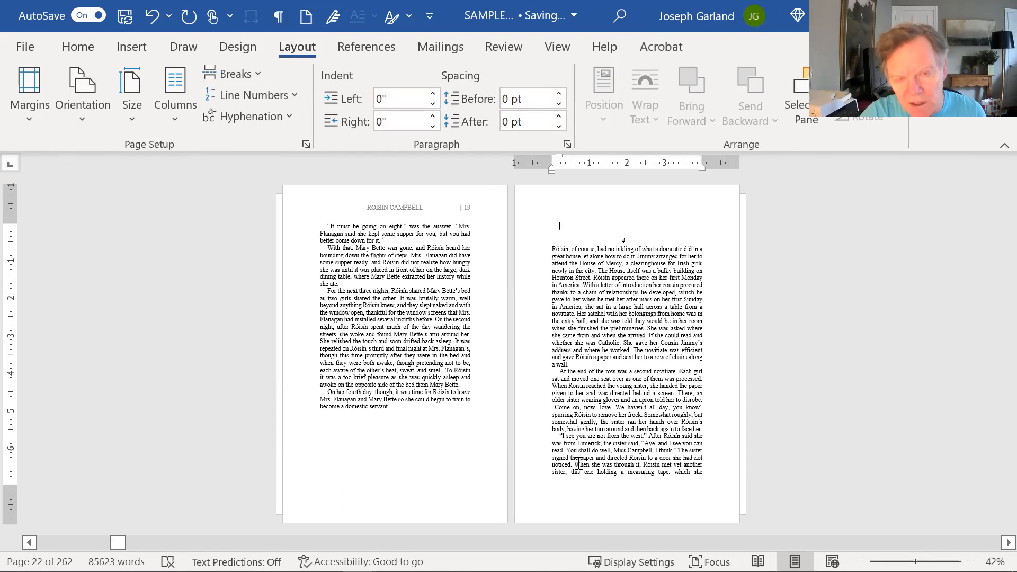
key("Delete")
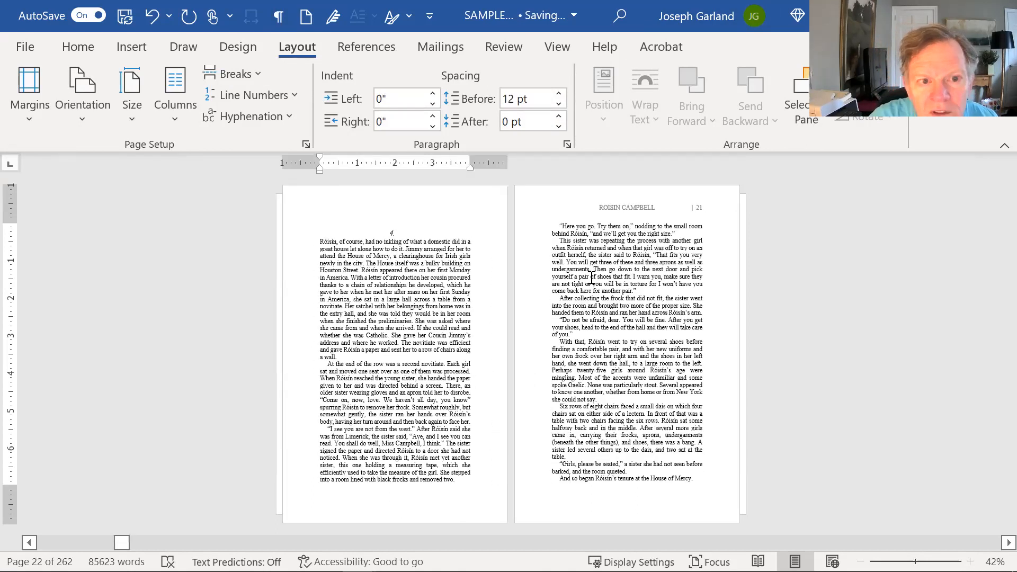
- Set 30 pt spacing before on the chapter 4 number
scroll(591, 278, "up", 1)
left_click(644, 287)
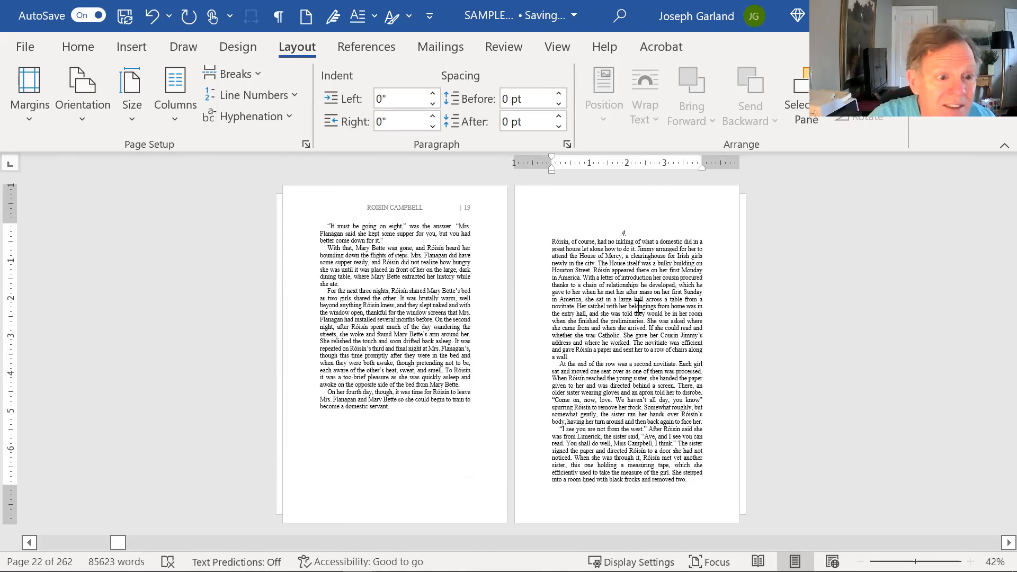
left_click(626, 232)
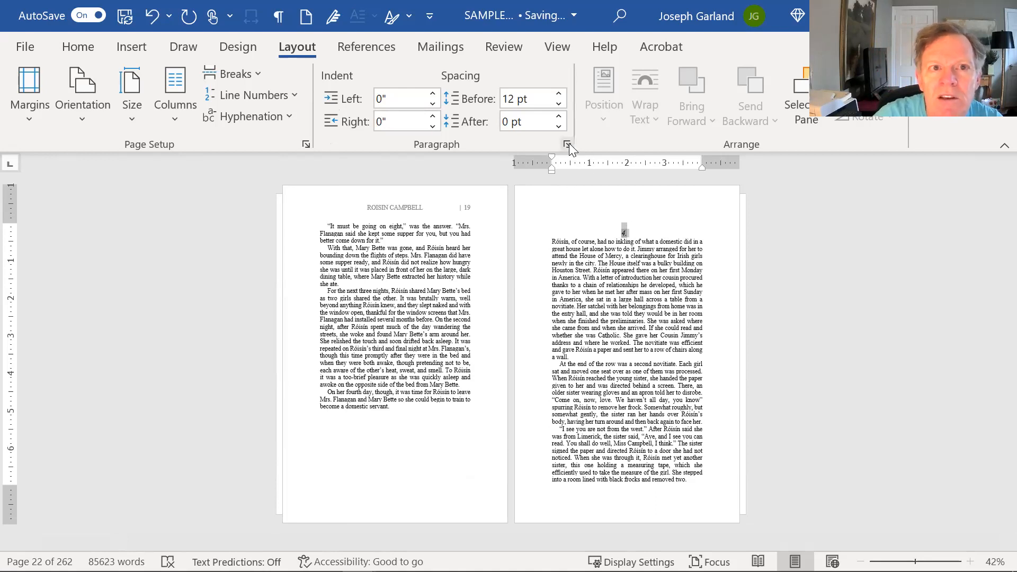
left_click(560, 95)
left_click(560, 94)
left_click(559, 95)
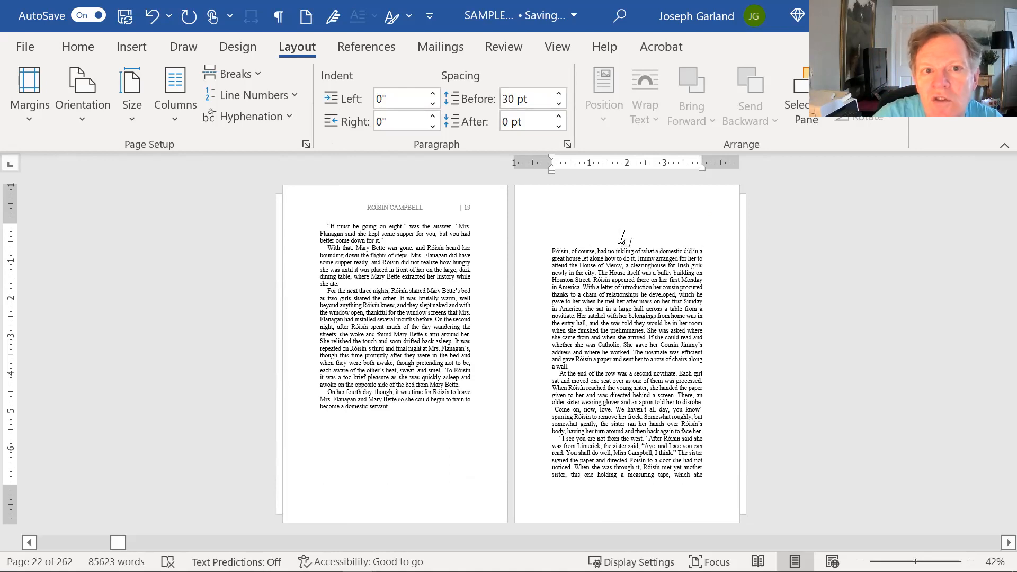
- Give chapter 3's opening T a dropped capital
left_click(82, 46)
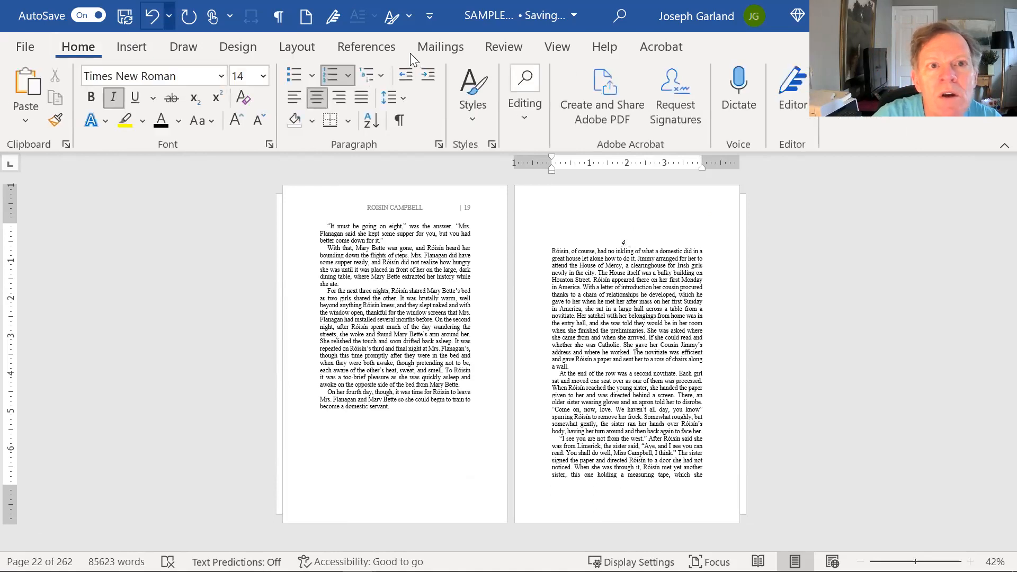
left_click(472, 90)
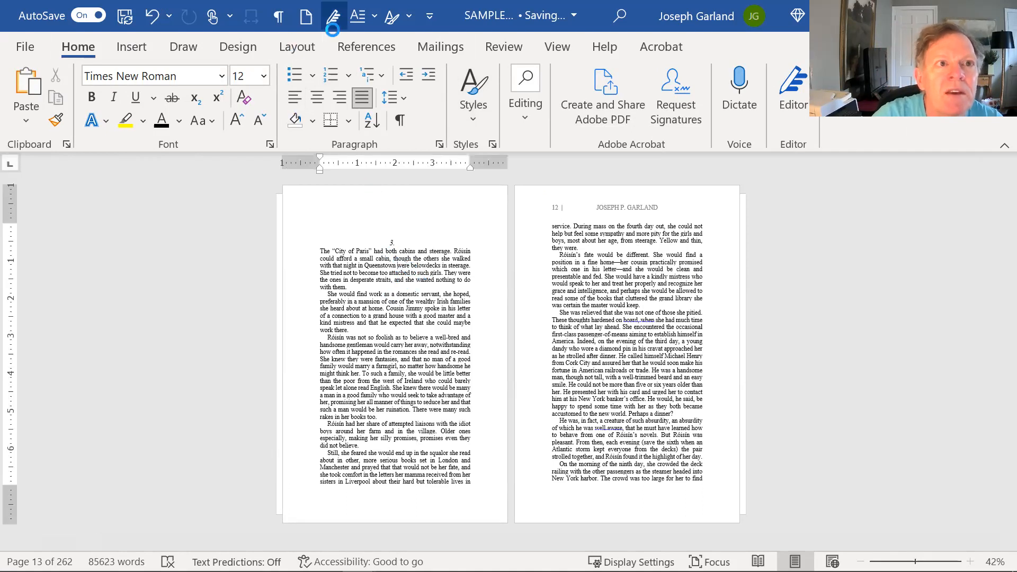
left_click(376, 74)
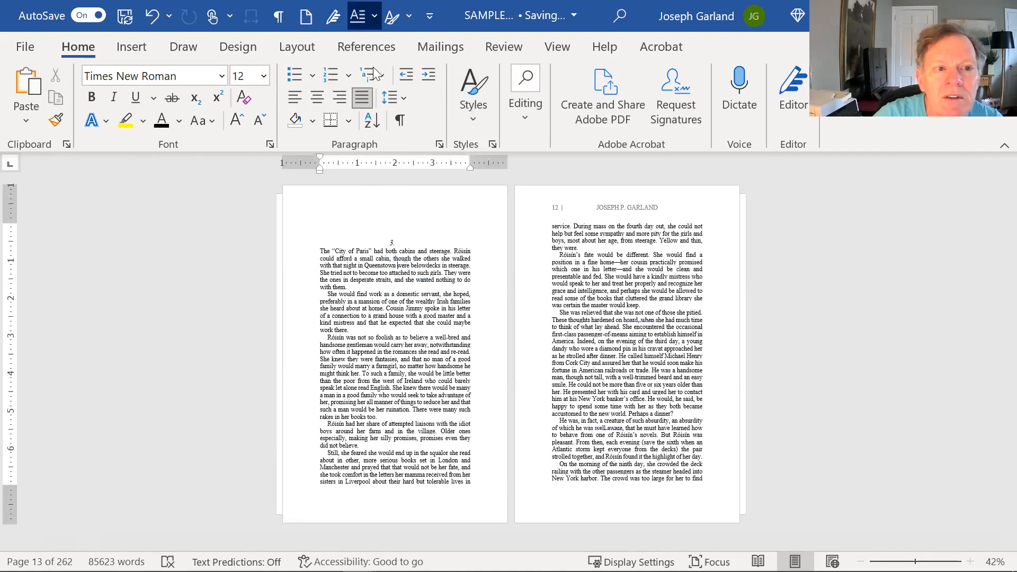
left_click(379, 291)
- Scroll back to chapter 1 and place the insertion point in its first paragraph
scroll(672, 313, "down", 3)
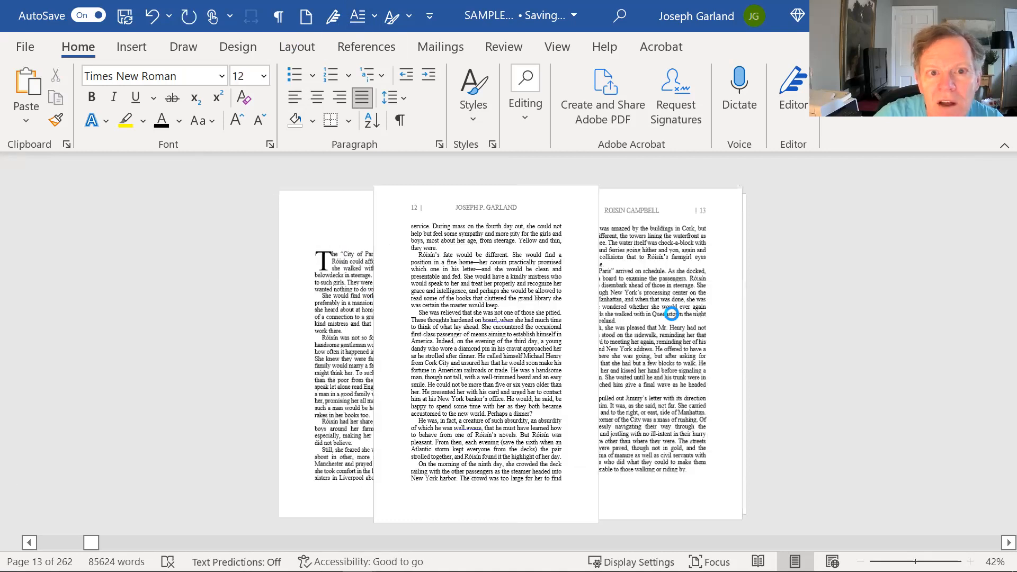
scroll(672, 314, "down", 1)
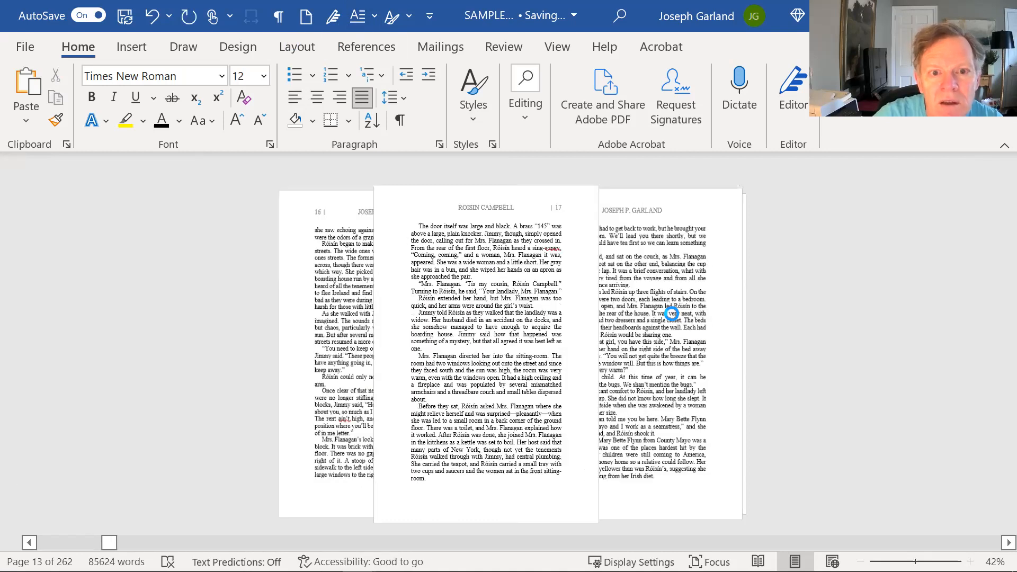
scroll(672, 313, "down", 2)
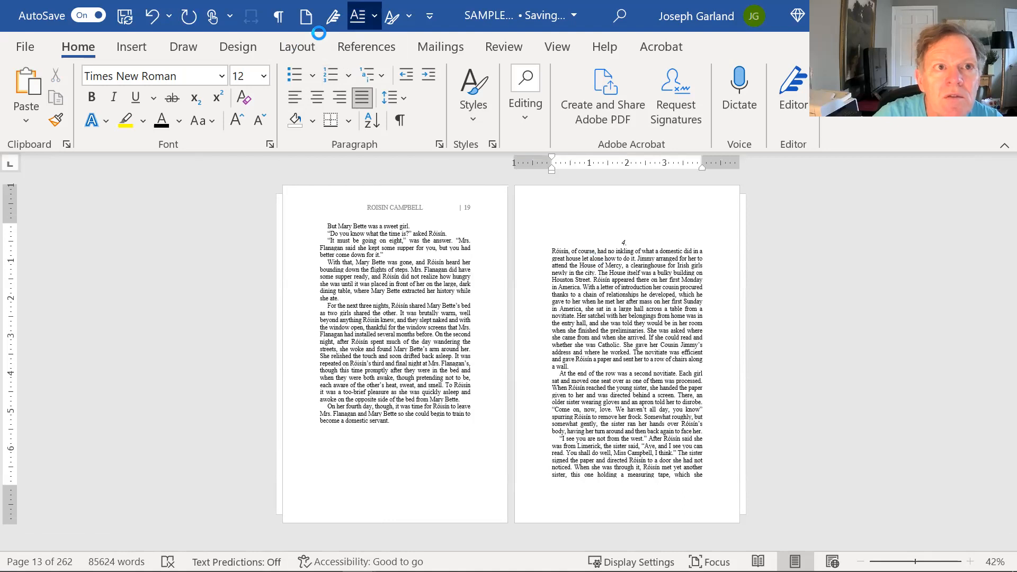
scroll(636, 294, "up", 10)
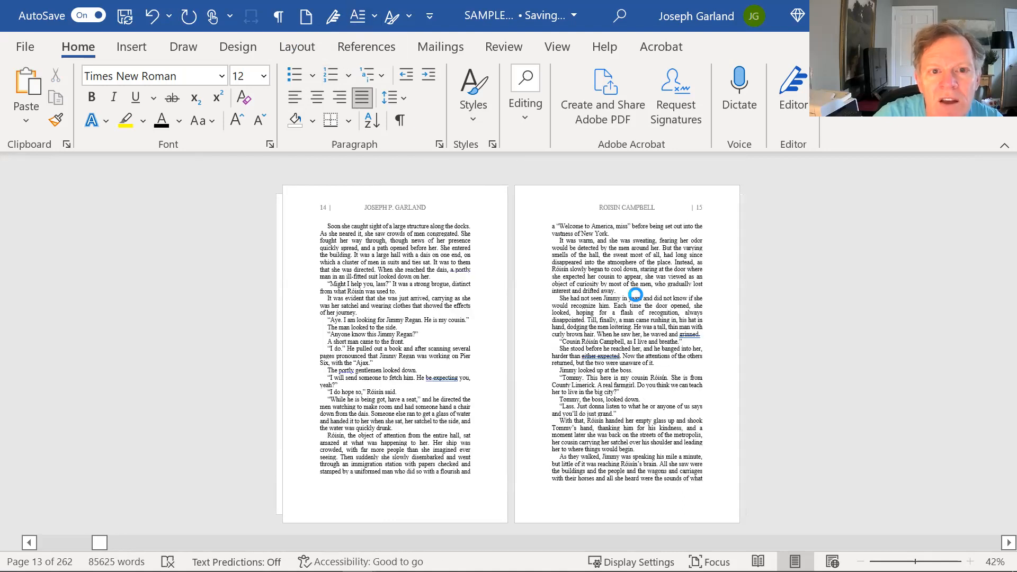
scroll(452, 316, "up", 5)
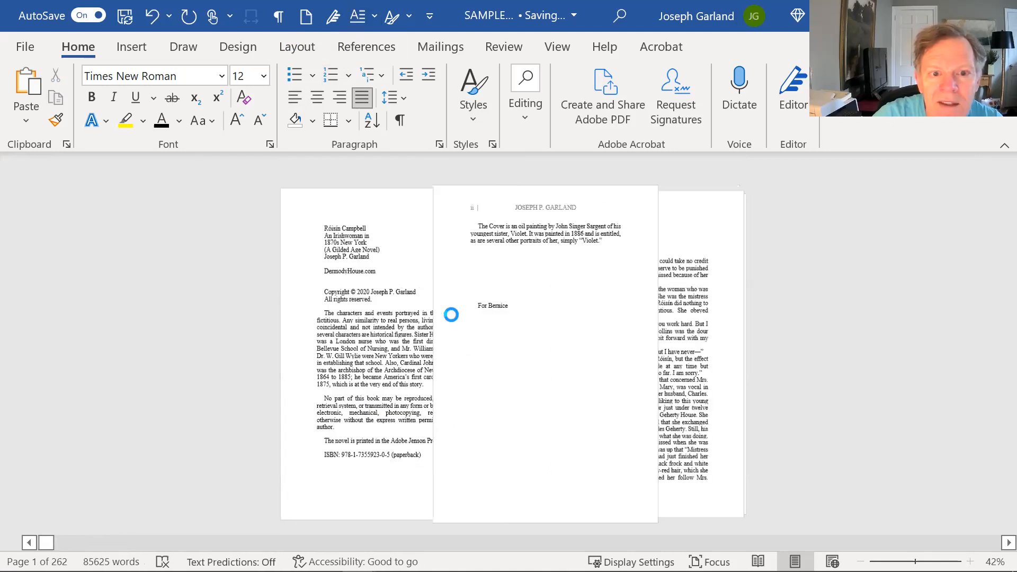
scroll(451, 315, "up", 2)
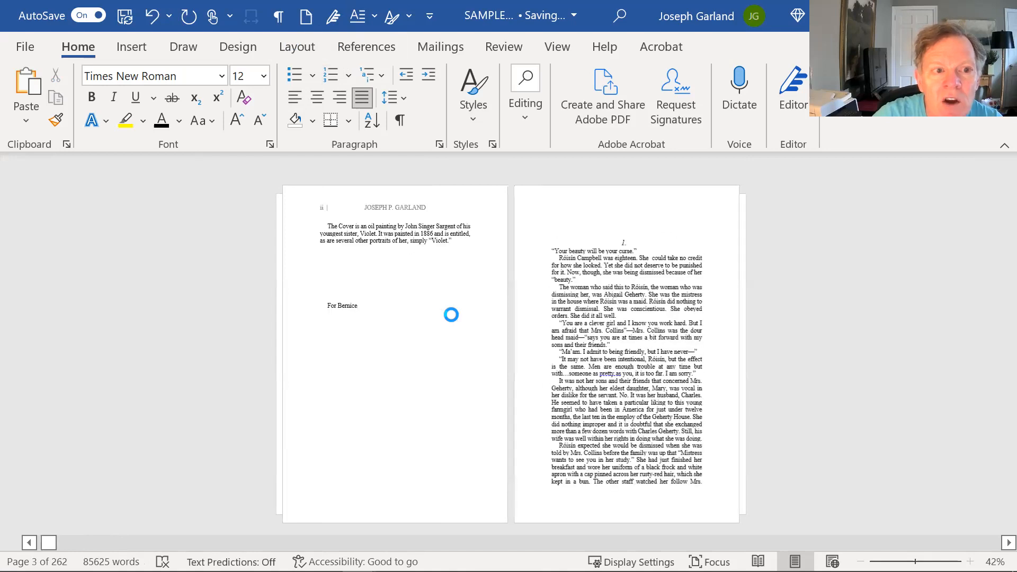
scroll(613, 339, "down", 4)
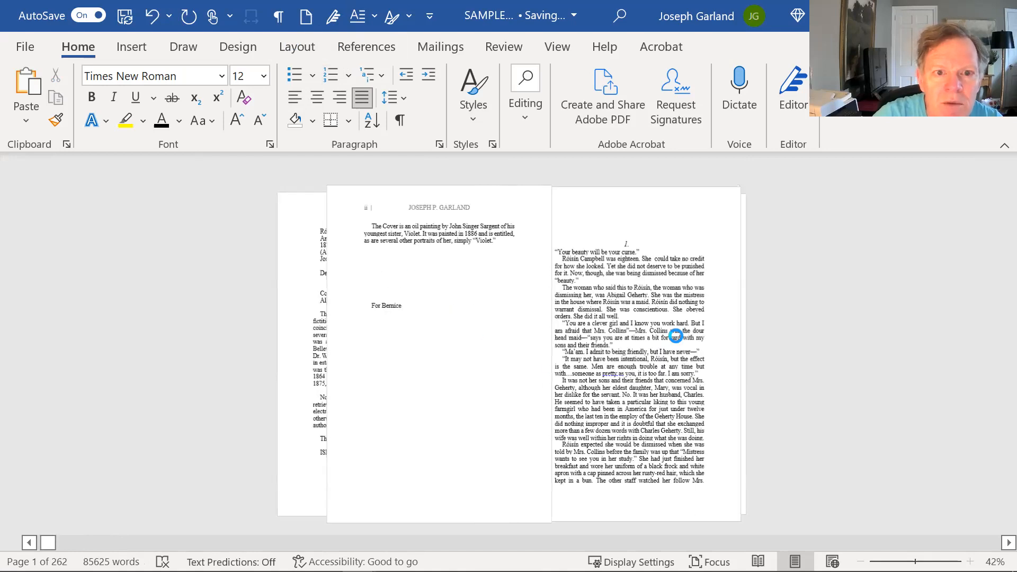
left_click(345, 251)
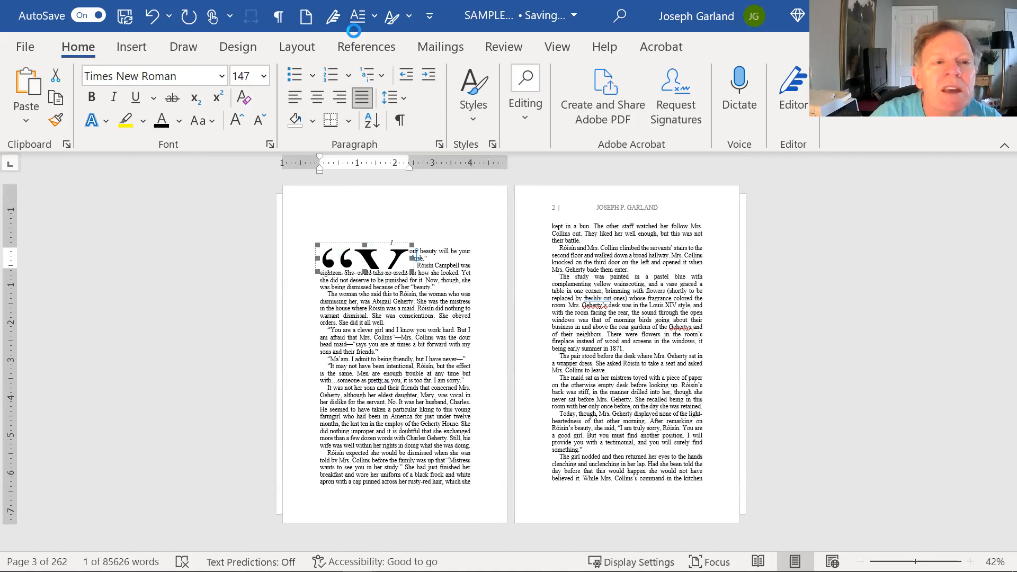
- Undo the oversized drop cap, make the Y alone a dropped capital, then retype the quotation mark before it
left_click(152, 16)
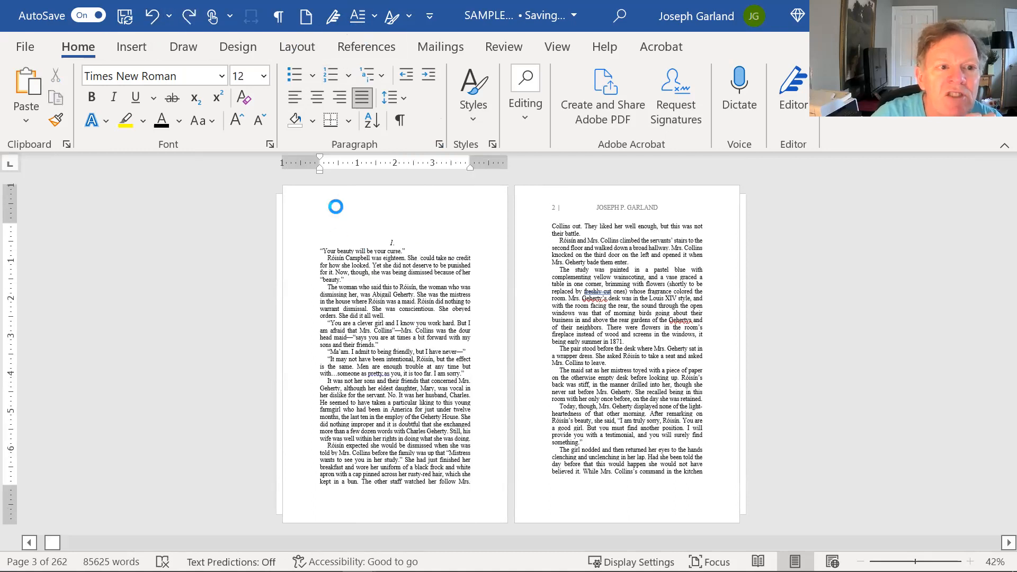
left_click(354, 251)
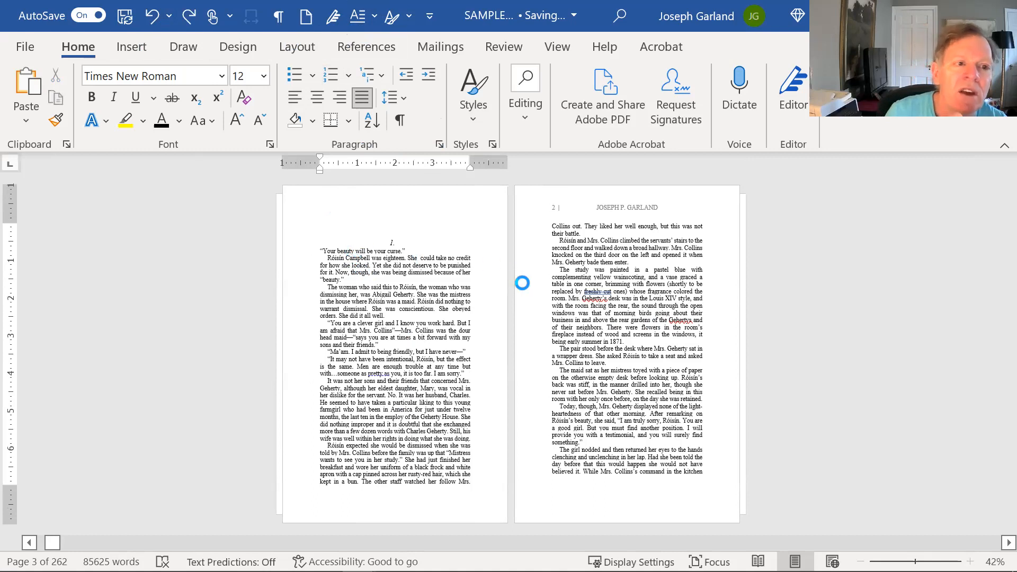
key("BackSpace")
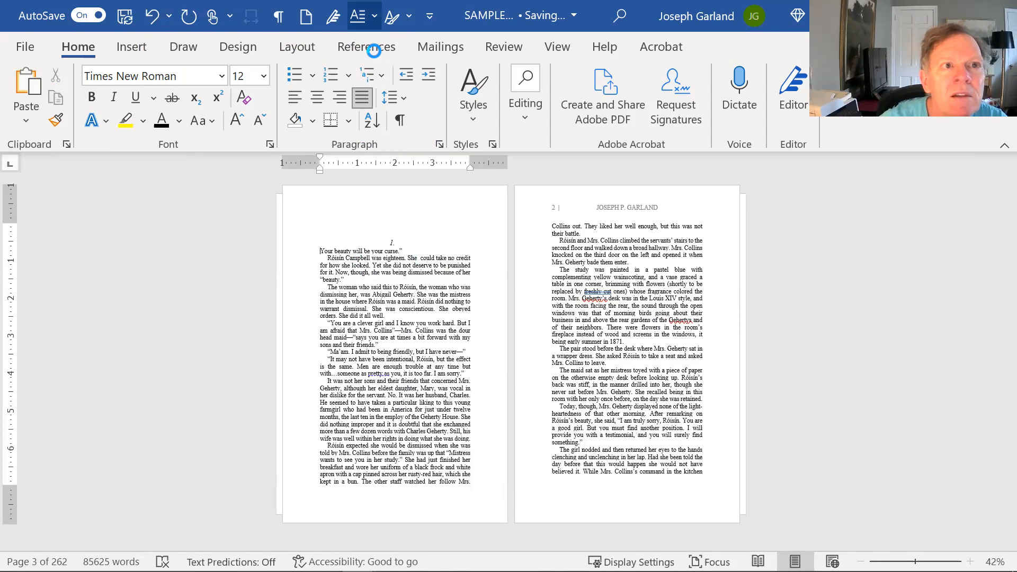
left_click(375, 16)
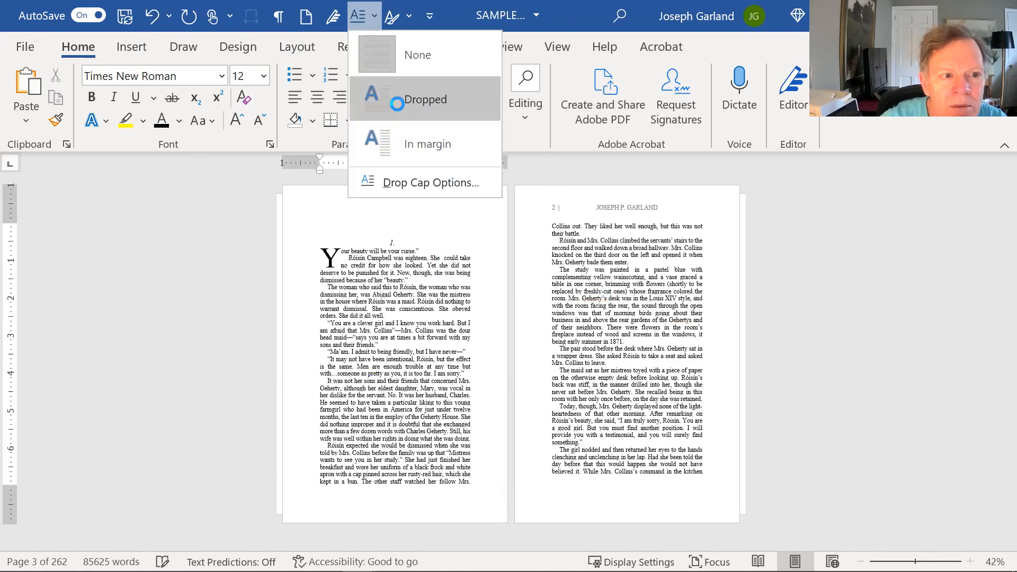
left_click(398, 101)
left_click(345, 258)
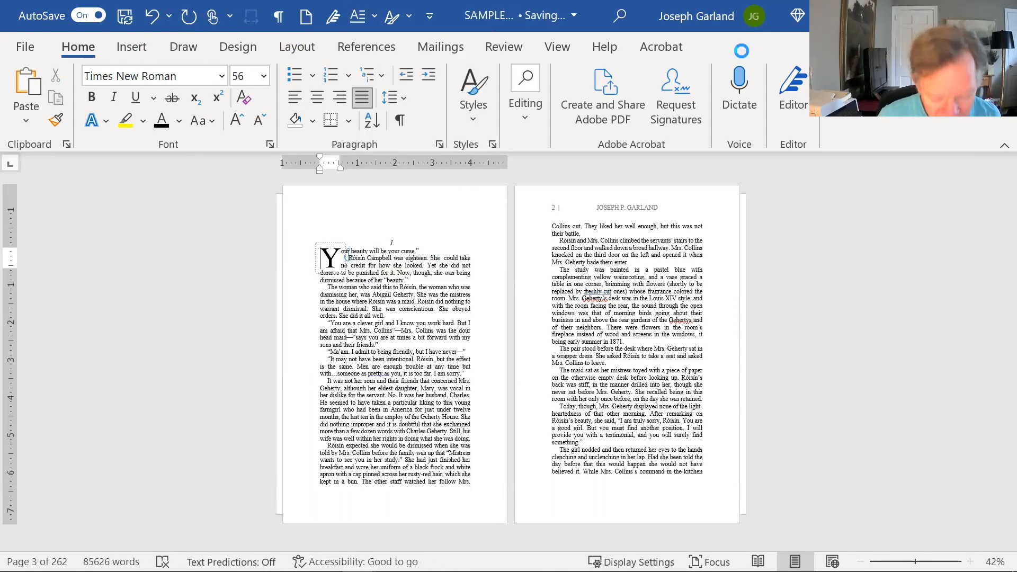
type("\"")
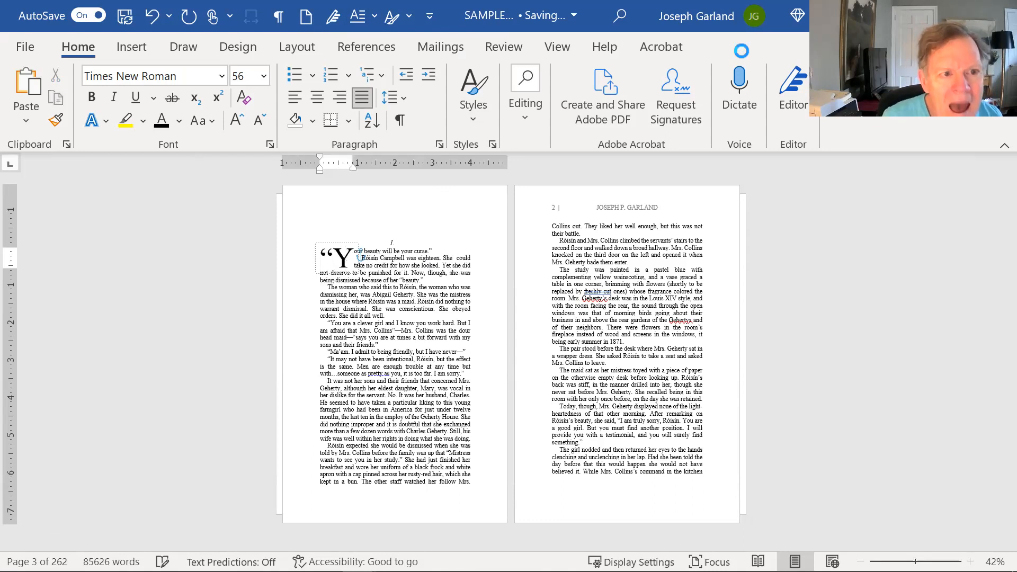
left_click(430, 271)
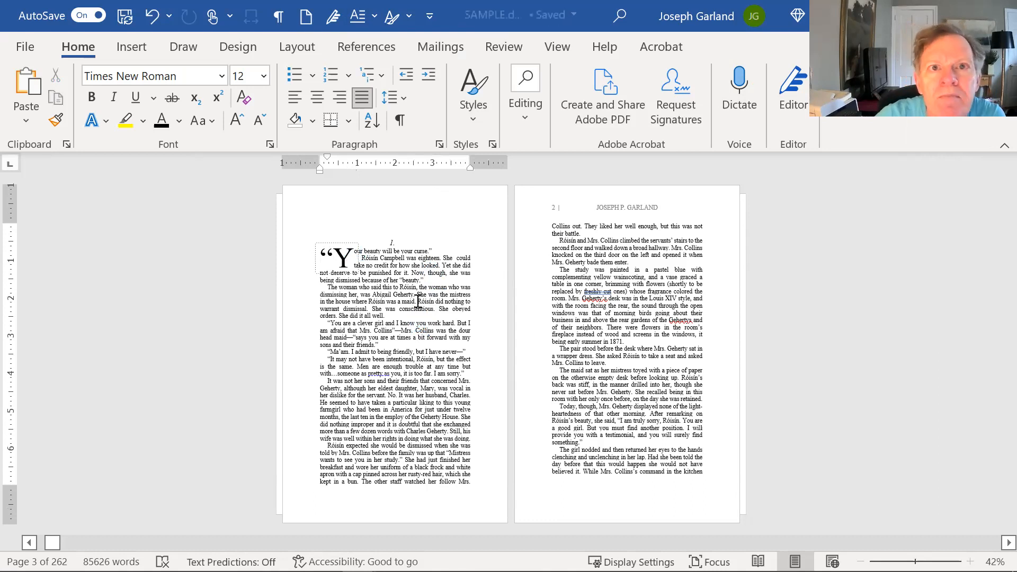
- Scroll forward through the manuscript to pages 43–44, where chapter 10 begins
scroll(432, 294, "down", 1)
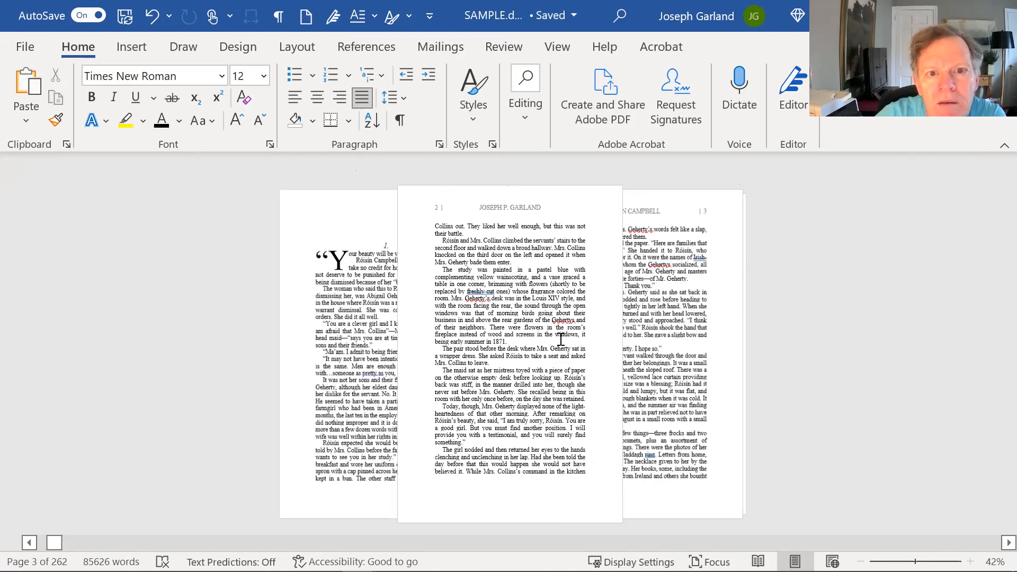
scroll(561, 339, "down", 10)
scroll(578, 337, "down", 7)
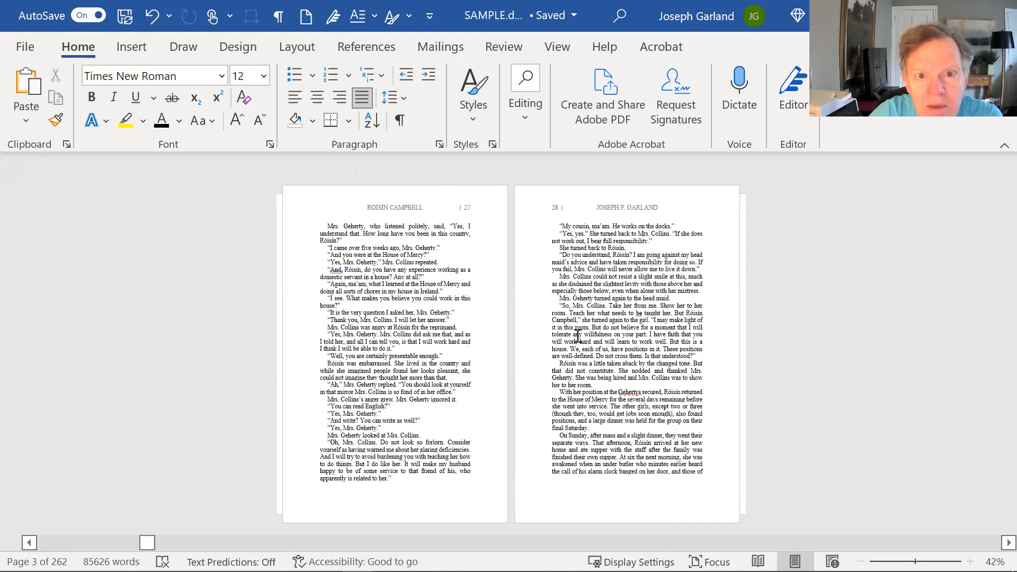
scroll(578, 335, "down", 6)
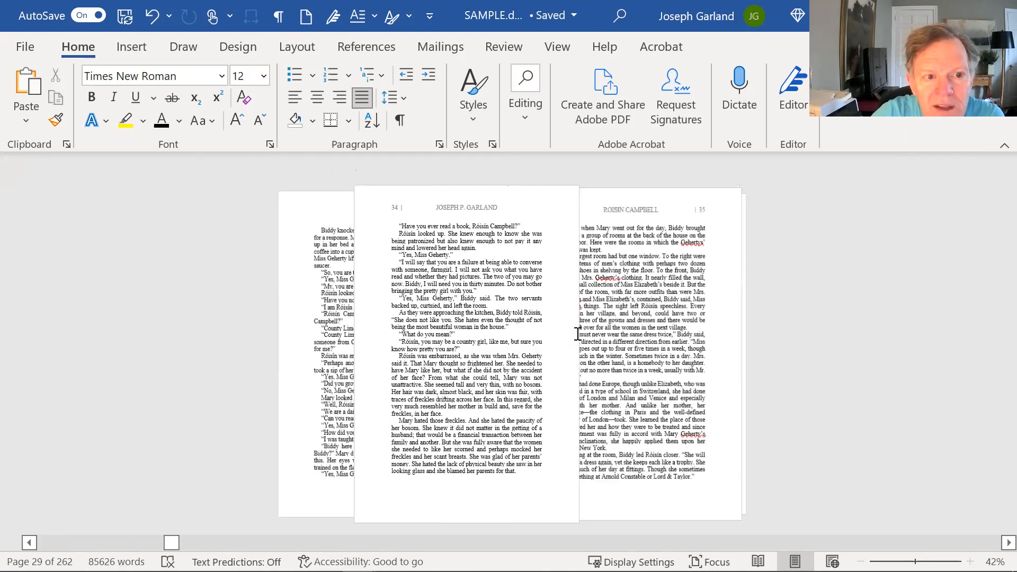
scroll(578, 335, "down", 9)
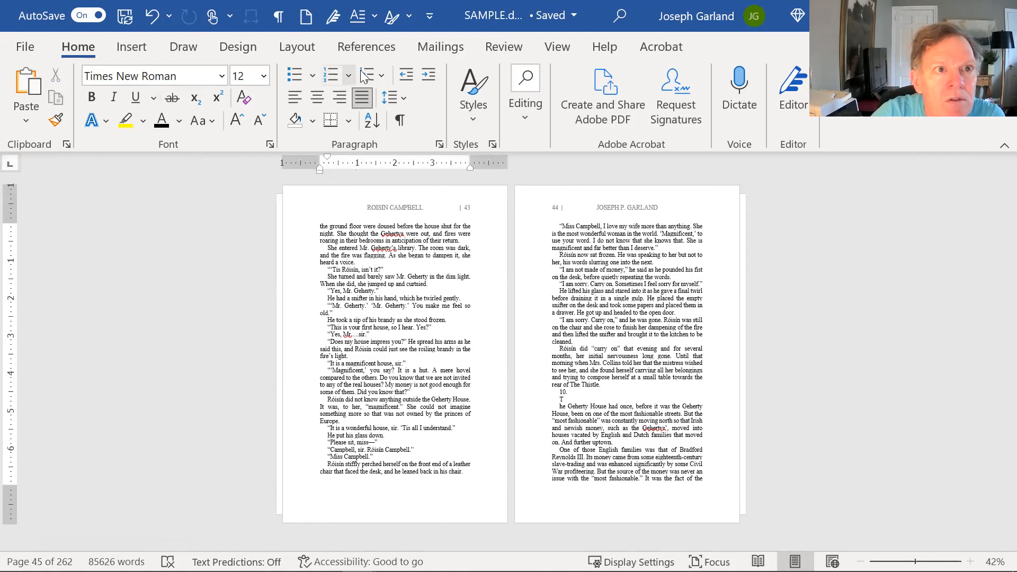
- Set a 0.7" bottom margin in Custom Margins, applied to the whole document
left_click(296, 48)
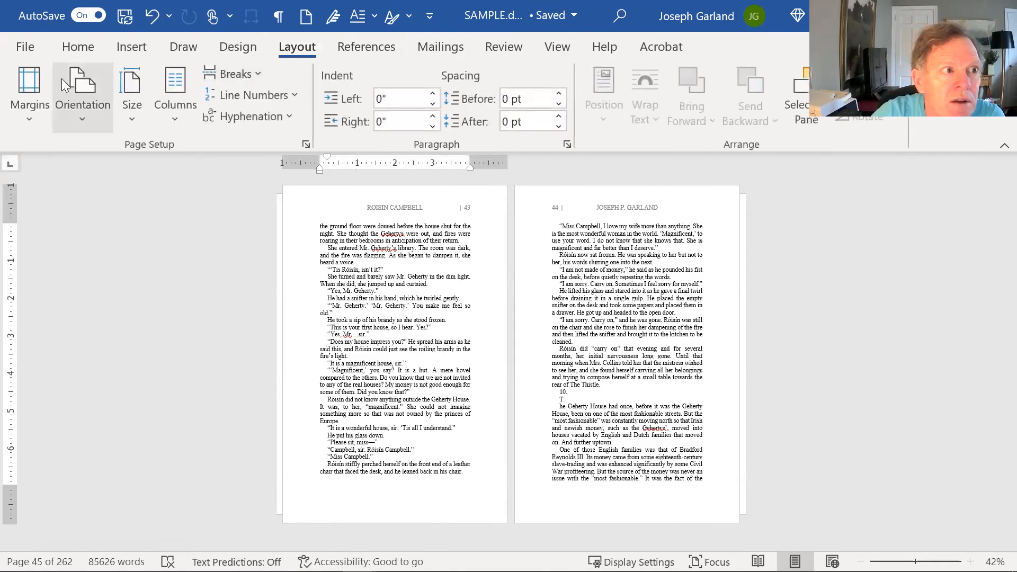
left_click(33, 82)
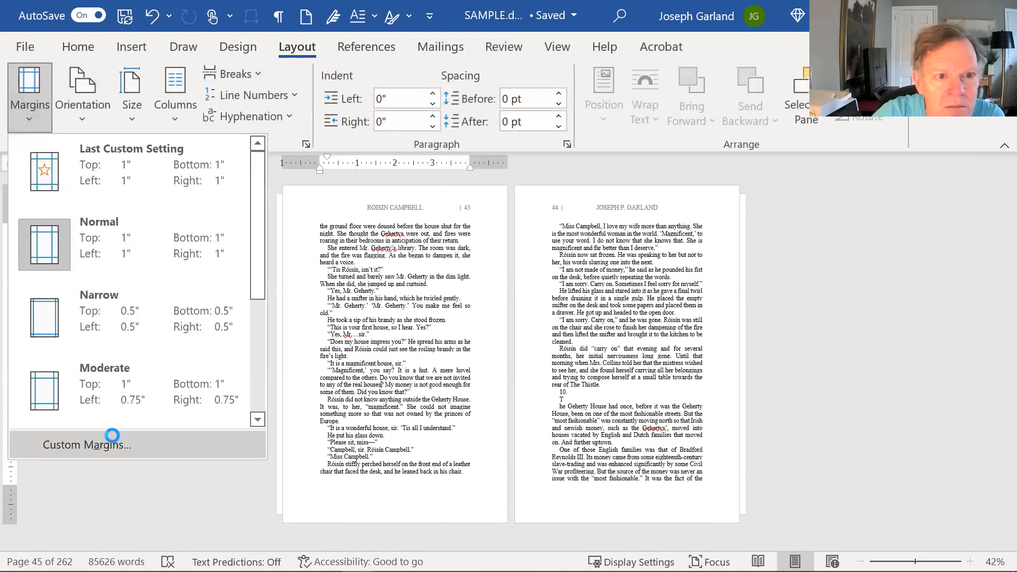
left_click(100, 442)
left_click(691, 99)
left_click(690, 99)
left_click(691, 99)
left_click(468, 489)
left_click(423, 534)
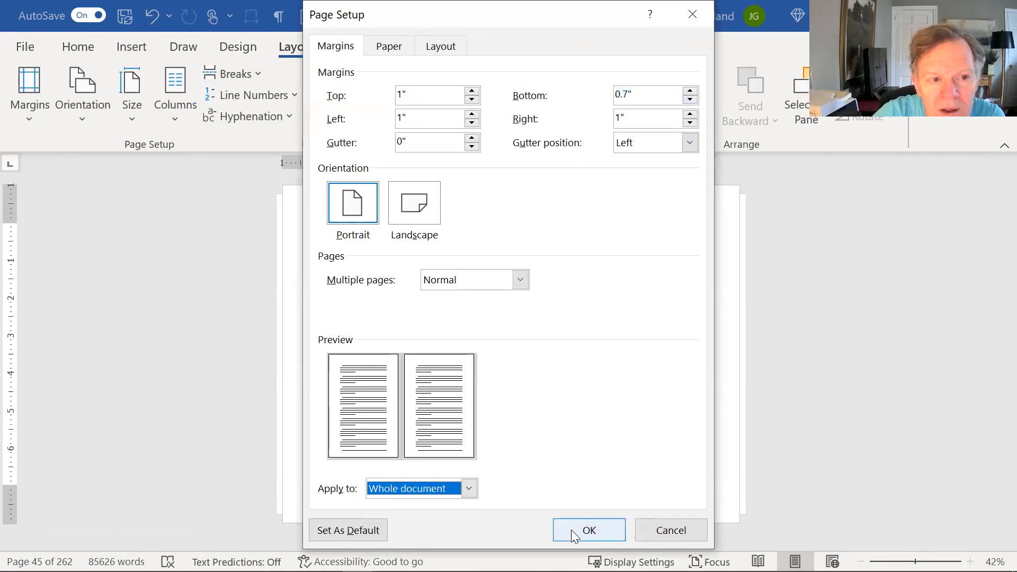
left_click(571, 527)
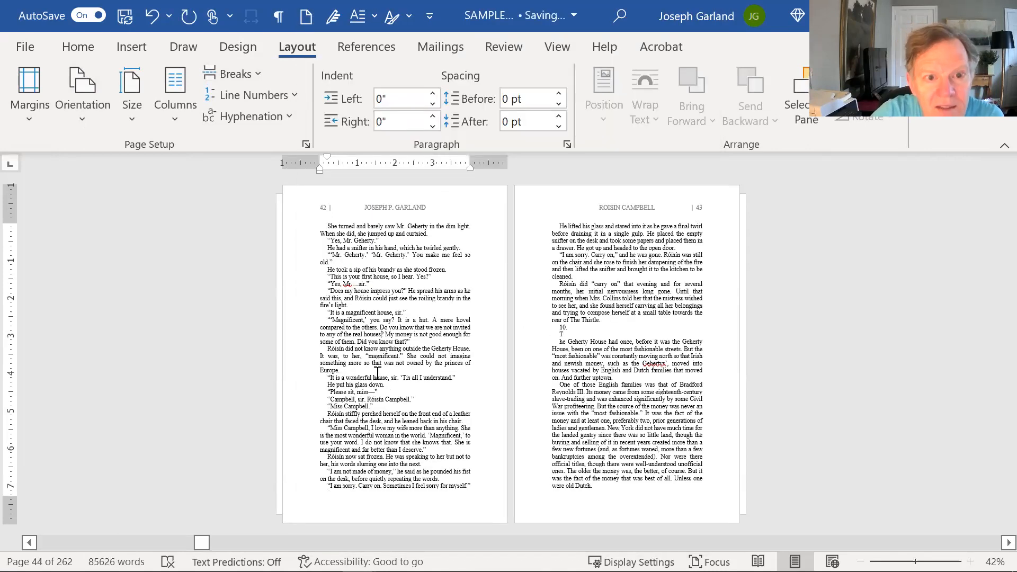